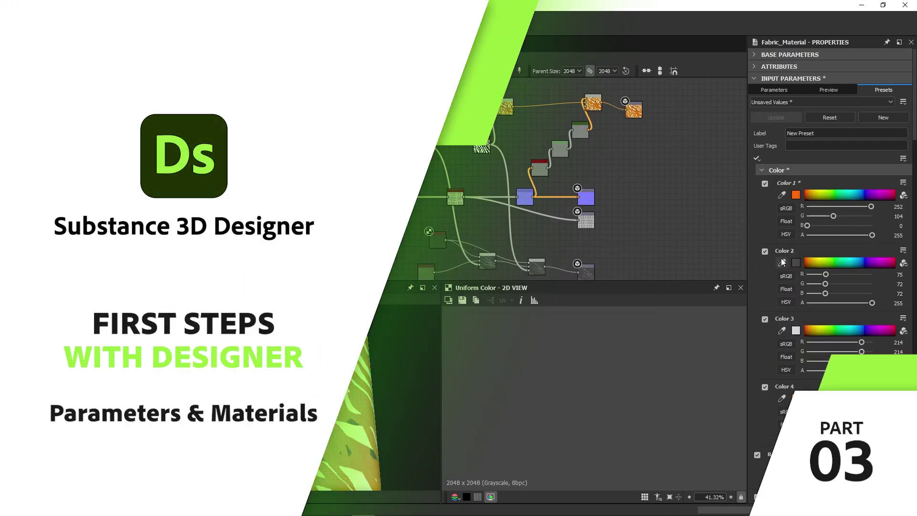
{"action": "left_click", "coordinate": [795, 262]}
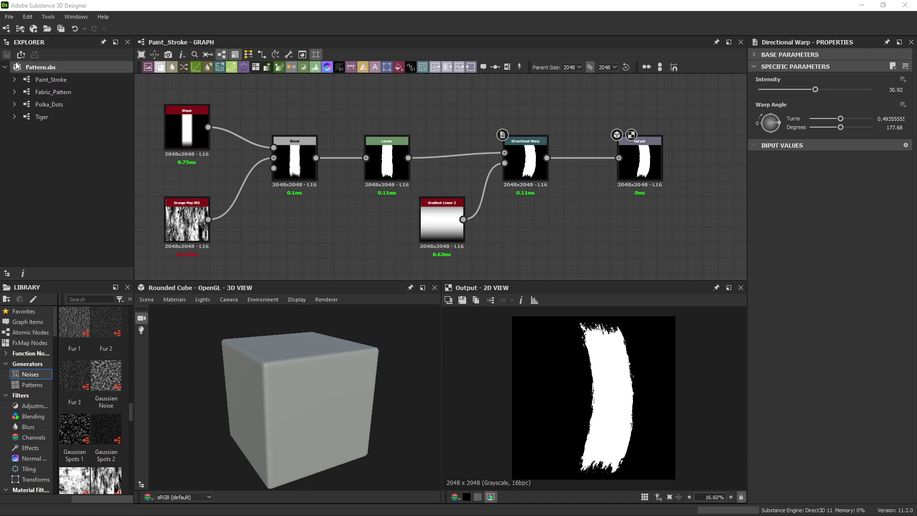
Create a new graph named Fabric_Material from the Metallic Roughness template.
{"action": "left_click", "coordinate": [6, 28]}
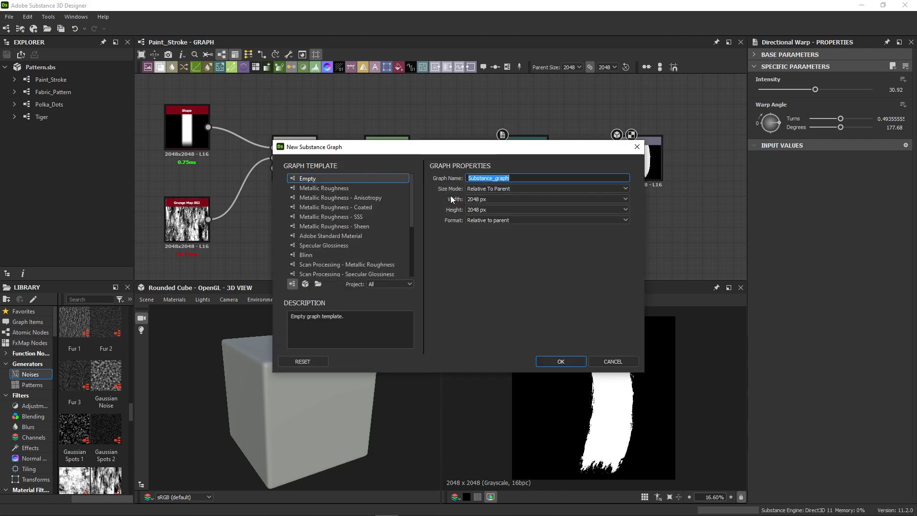
{"action": "left_click", "coordinate": [325, 189]}
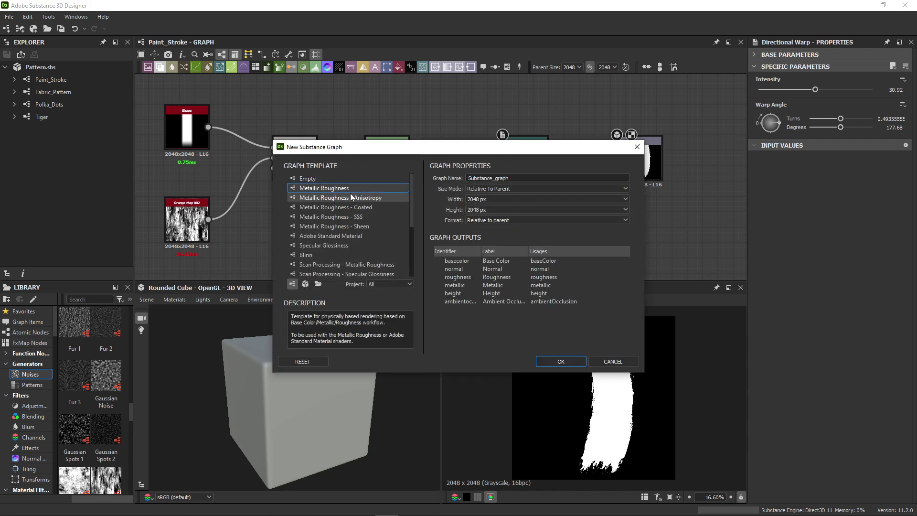
{"action": "left_click_drag", "start_coordinate": [514, 177], "coordinate": [441, 181]}
{"action": "type", "text": "Fabric_Material"}
{"action": "left_click", "coordinate": [561, 361]}
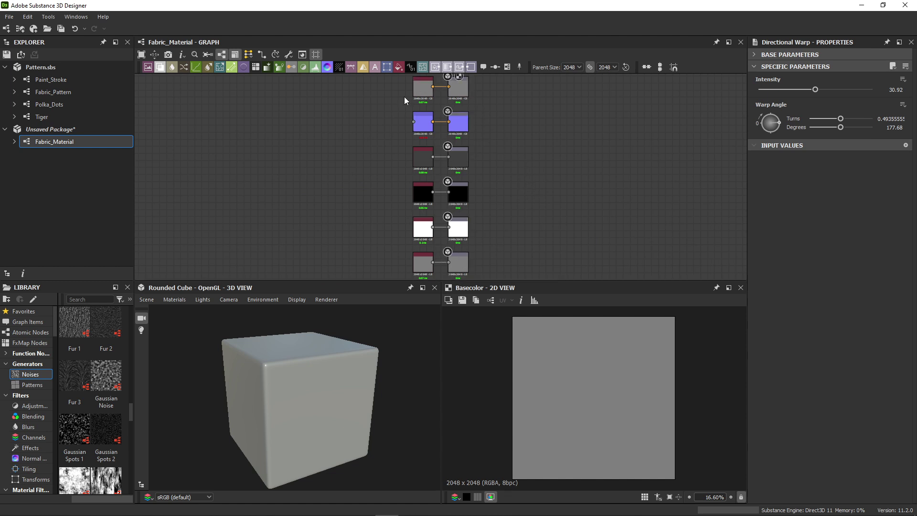
Examine the identifier and usage attributes of the Base Color, Normal, Roughness and Metallic output nodes.
{"action": "left_click", "coordinate": [467, 96]}
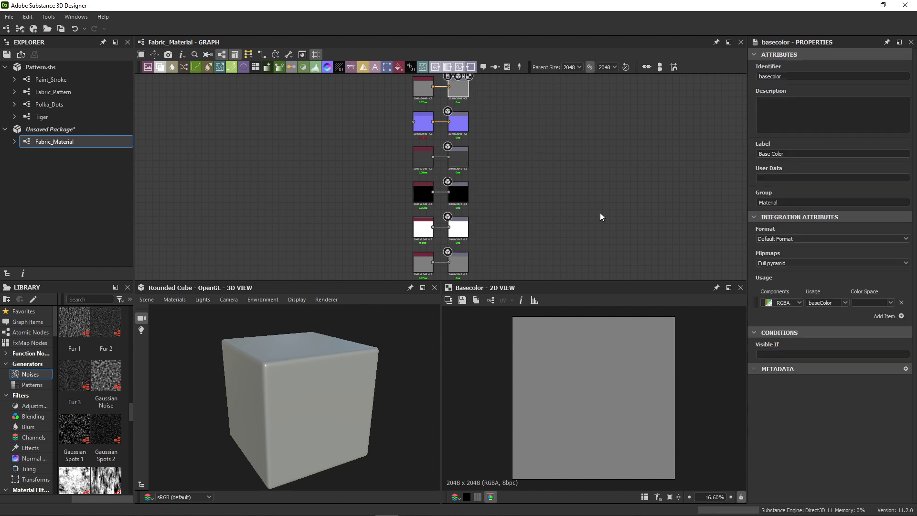
{"action": "left_click", "coordinate": [768, 77]}
{"action": "left_click", "coordinate": [458, 123]}
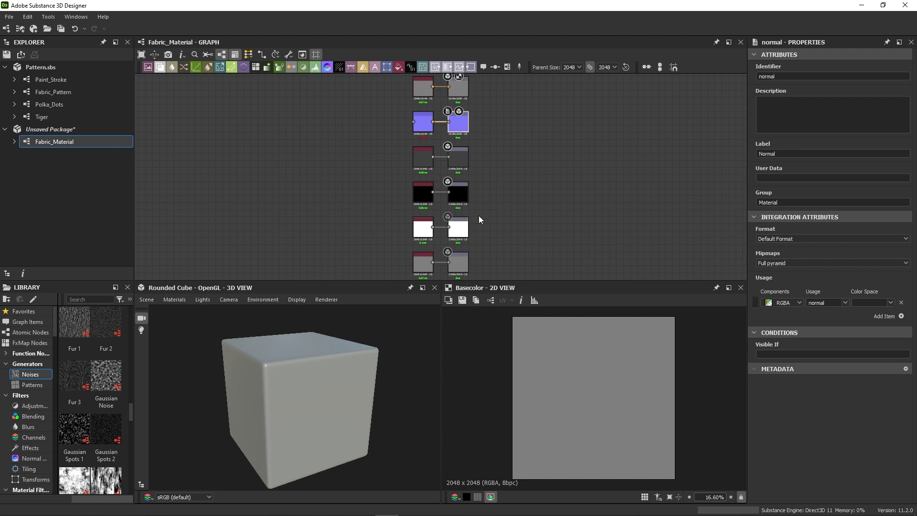
{"action": "left_click", "coordinate": [459, 158]}
{"action": "left_click", "coordinate": [459, 192]}
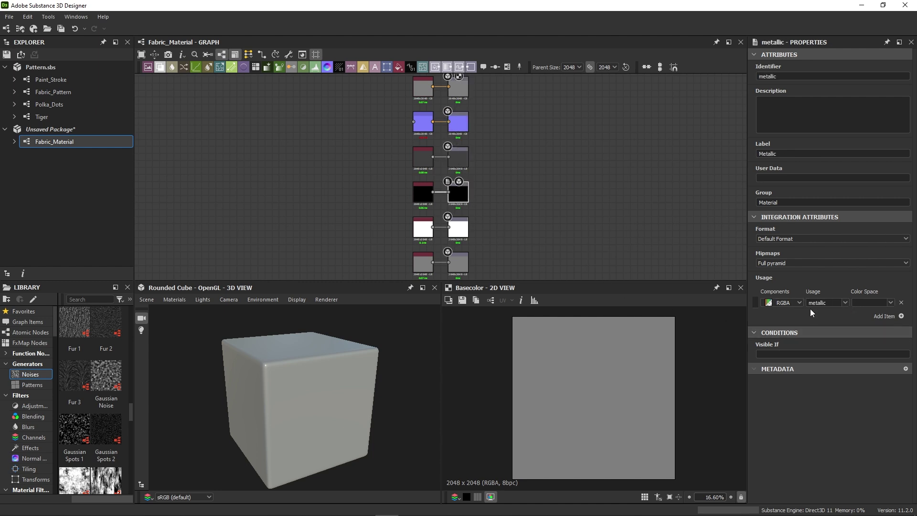
Insert the Polka_Dots graph as a node in Fabric_Material, well to the left of the output nodes.
{"action": "middle_click_drag", "start_coordinate": [323, 140], "coordinate": [415, 206]}
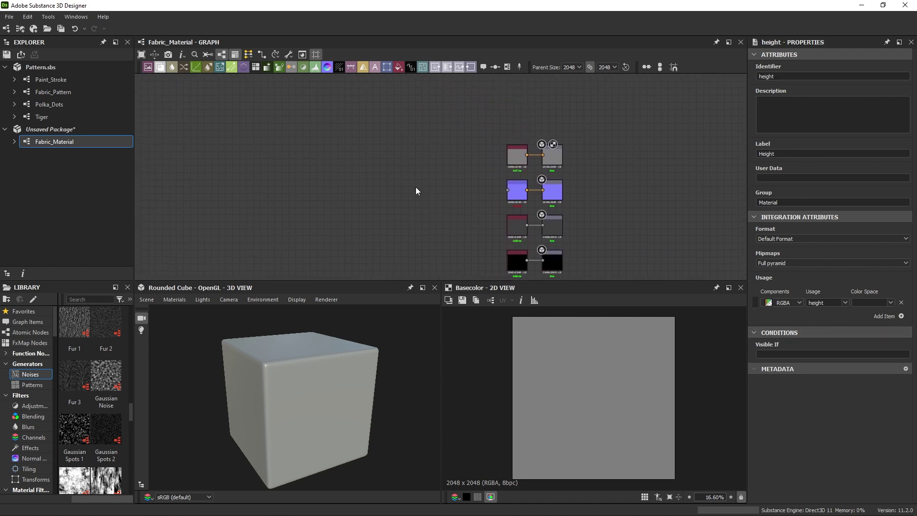
{"action": "scroll", "coordinate": [416, 189], "scroll_direction": "up", "scroll_amount": 1}
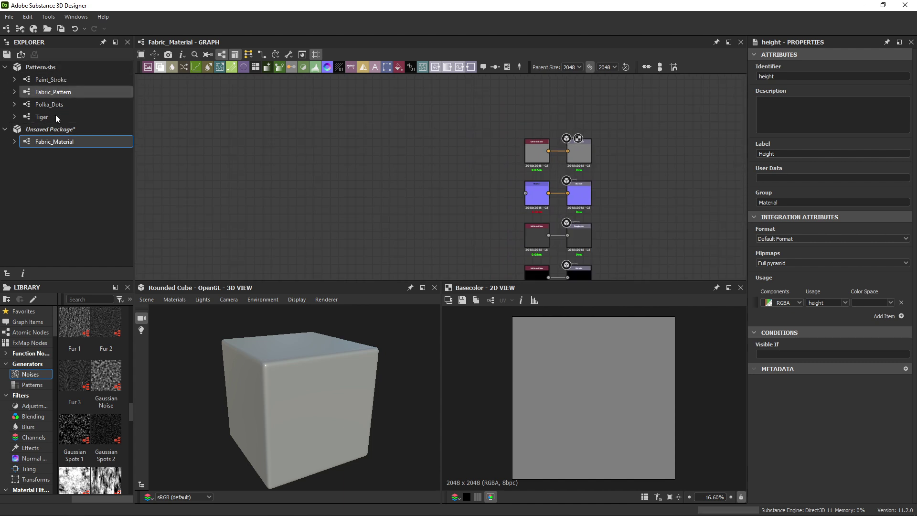
{"action": "left_click_drag", "start_coordinate": [42, 104], "coordinate": [324, 153]}
{"action": "middle_click_drag", "start_coordinate": [325, 158], "coordinate": [342, 174]}
{"action": "scroll", "coordinate": [342, 174], "scroll_direction": "up", "scroll_amount": 1}
{"action": "left_click_drag", "start_coordinate": [342, 173], "coordinate": [200, 183]}
{"action": "middle_click_drag", "start_coordinate": [279, 161], "coordinate": [322, 183]}
Combine two new Uniform Color nodes in a new Blend node, with the Polka_Dots node as its opacity mask.
{"action": "left_click_drag", "start_coordinate": [398, 68], "coordinate": [251, 138]}
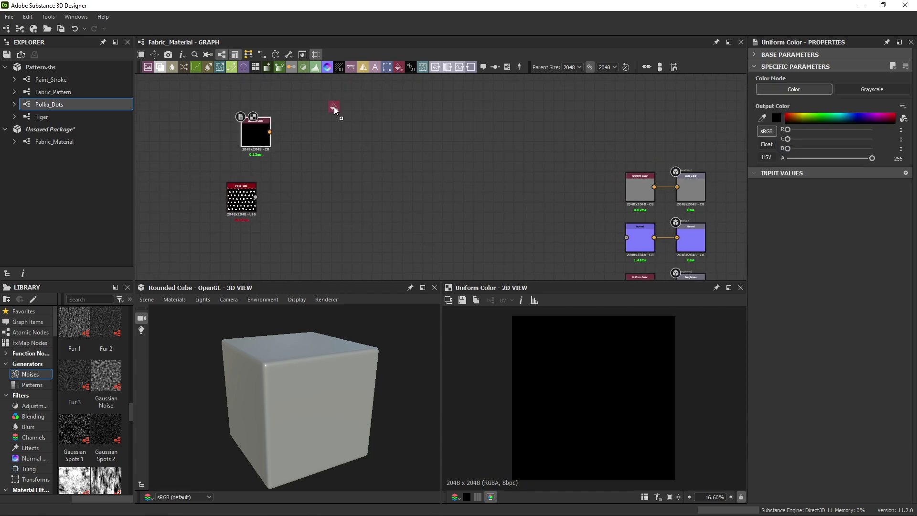
{"action": "left_click_drag", "start_coordinate": [332, 104], "coordinate": [327, 106]}
{"action": "key", "text": "space"}
{"action": "left_click", "coordinate": [398, 190]}
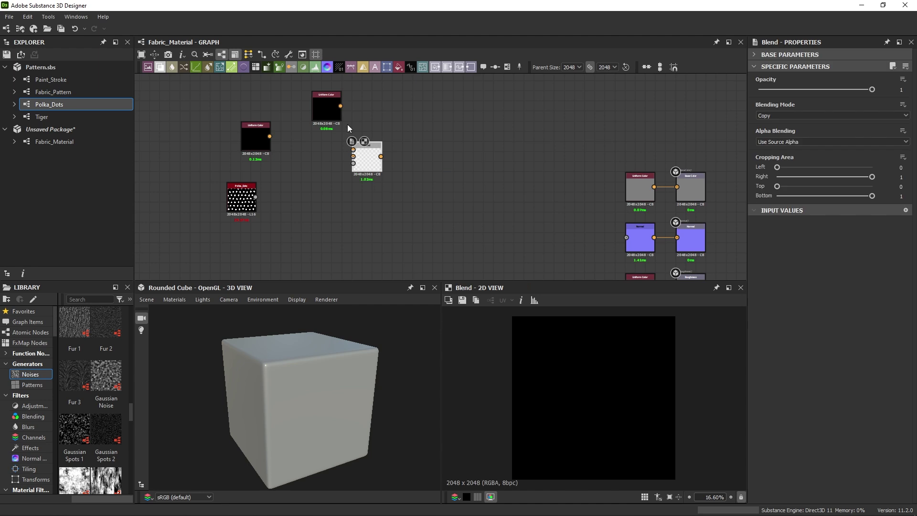
{"action": "left_click_drag", "start_coordinate": [352, 149], "coordinate": [269, 137]}
{"action": "left_click_drag", "start_coordinate": [256, 198], "coordinate": [353, 163]}
Set the blend's background color to near-black and its foreground color to dark grey (RGB 75, 72, 72), then preview the blend.
{"action": "left_click", "coordinate": [255, 138]}
{"action": "left_click", "coordinate": [776, 118]}
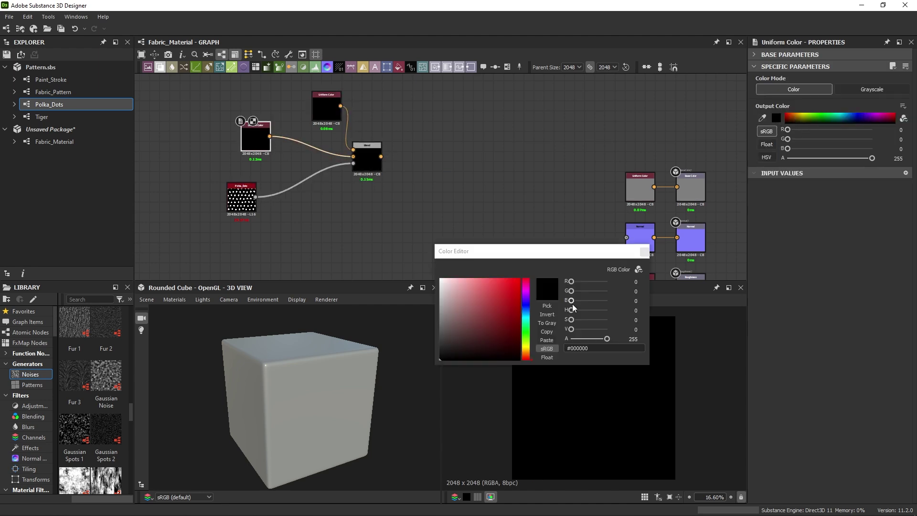
{"action": "left_click", "coordinate": [440, 352]}
{"action": "left_click", "coordinate": [644, 252]}
{"action": "left_click", "coordinate": [333, 102]}
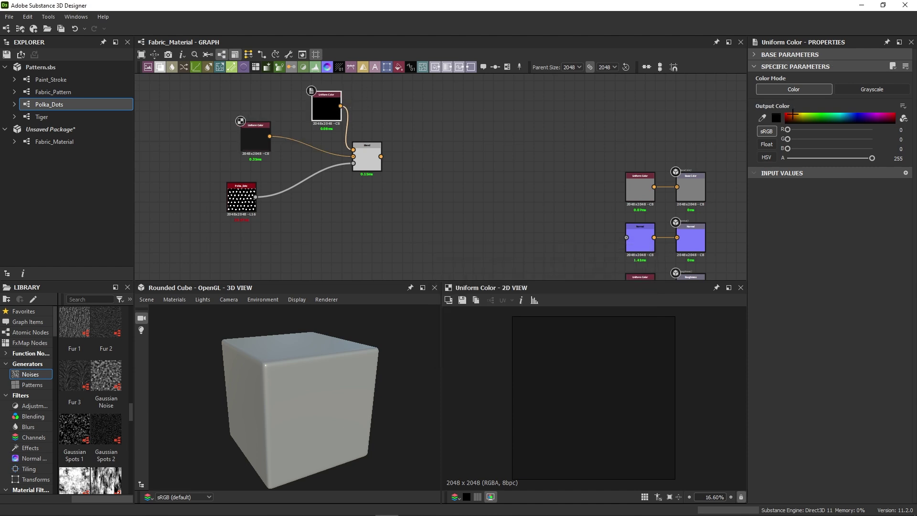
{"action": "left_click", "coordinate": [777, 117]}
{"action": "left_click", "coordinate": [443, 333]}
{"action": "left_click", "coordinate": [644, 252]}
{"action": "left_click", "coordinate": [369, 157]}
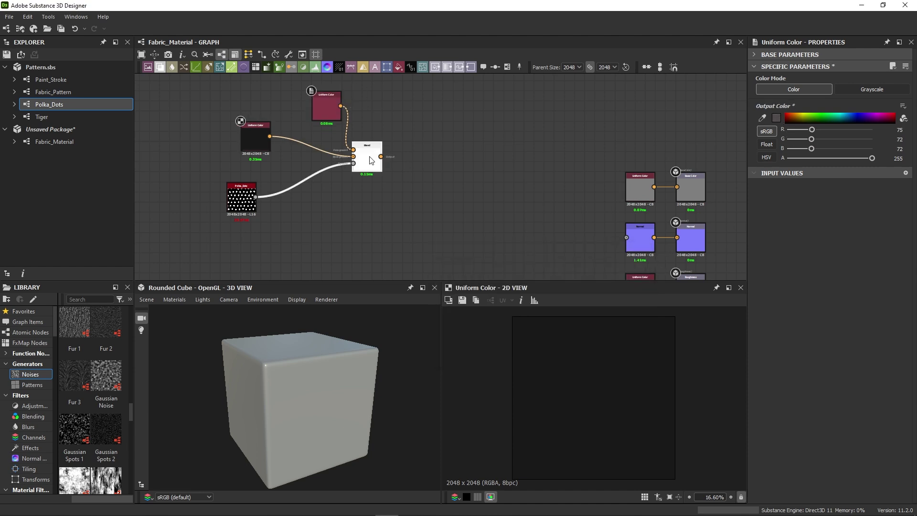
{"action": "double_click", "coordinate": [369, 157]}
Add the Tiger graph and a second Blend node, using the polka-dot blend as background and Tiger as opacity mask.
{"action": "left_click_drag", "start_coordinate": [370, 157], "coordinate": [339, 167], "text": "ctrl"}
{"action": "left_click_drag", "start_coordinate": [37, 115], "coordinate": [400, 223]}
{"action": "left_click", "coordinate": [160, 67]}
{"action": "left_click", "coordinate": [431, 179]}
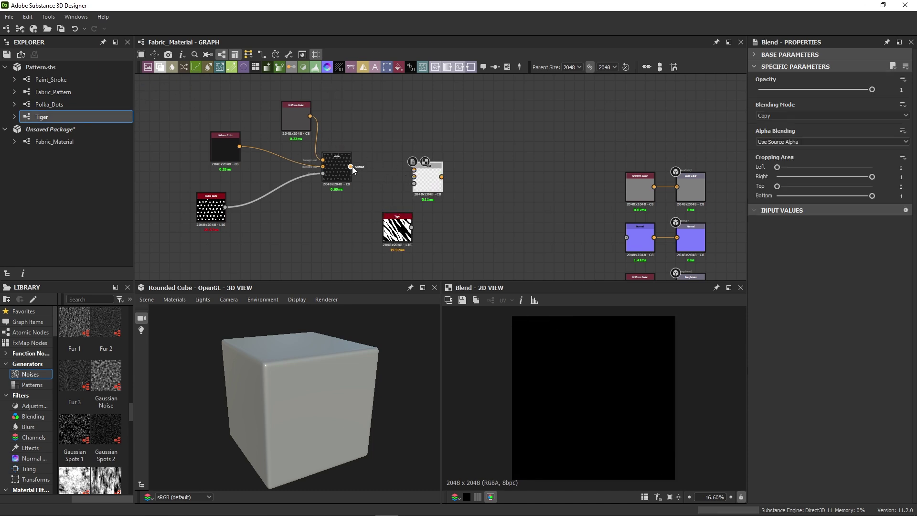
{"action": "left_click_drag", "start_coordinate": [351, 166], "coordinate": [424, 175]}
Add a light grey Uniform Color node as the foreground of the Tiger blend and preview that blend.
{"action": "middle_click_drag", "start_coordinate": [329, 105], "coordinate": [335, 111]}
{"action": "left_click", "coordinate": [400, 70]}
{"action": "left_click", "coordinate": [383, 122]}
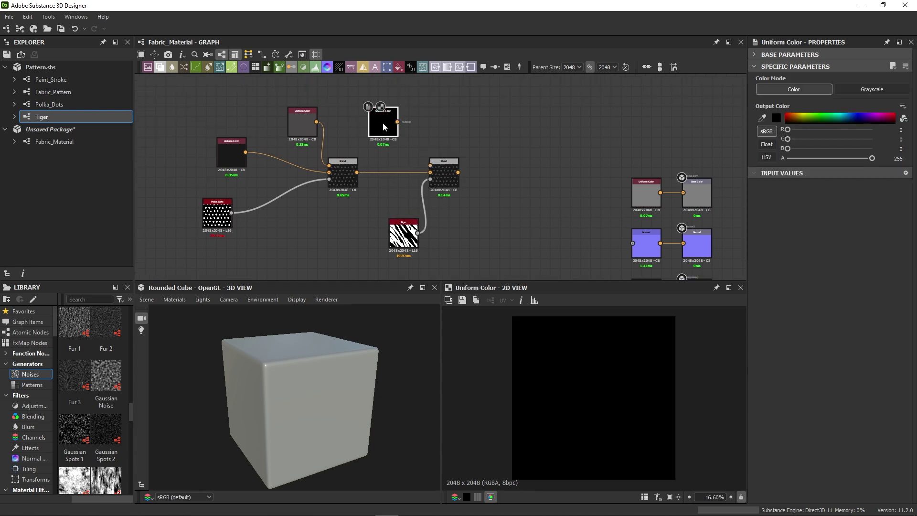
{"action": "left_click_drag", "start_coordinate": [397, 122], "coordinate": [430, 166]}
{"action": "double_click", "coordinate": [442, 171]}
{"action": "left_click", "coordinate": [385, 123]}
{"action": "left_click", "coordinate": [779, 118]}
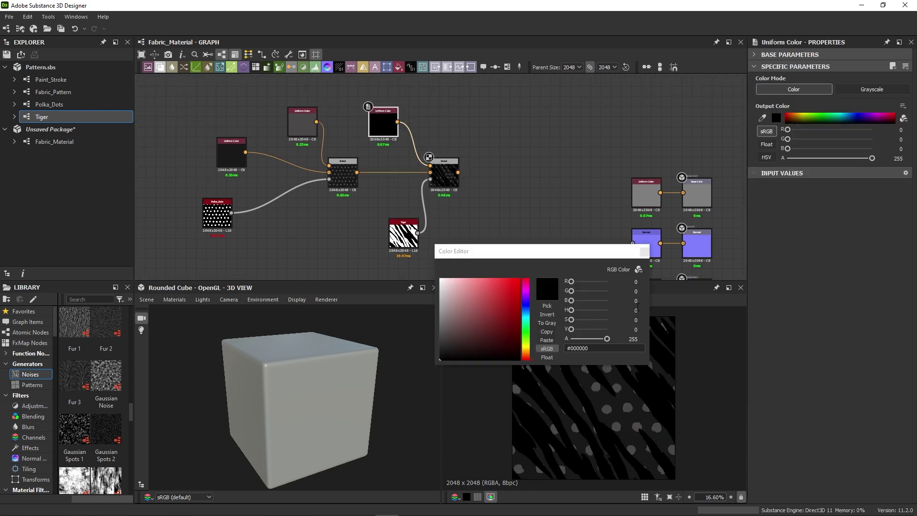
{"action": "left_click_drag", "start_coordinate": [449, 326], "coordinate": [437, 290]}
{"action": "left_click", "coordinate": [644, 252]}
Check the Tiger node's parameters, view its source graph, and return to the Fabric_Material graph.
{"action": "left_click", "coordinate": [404, 237]}
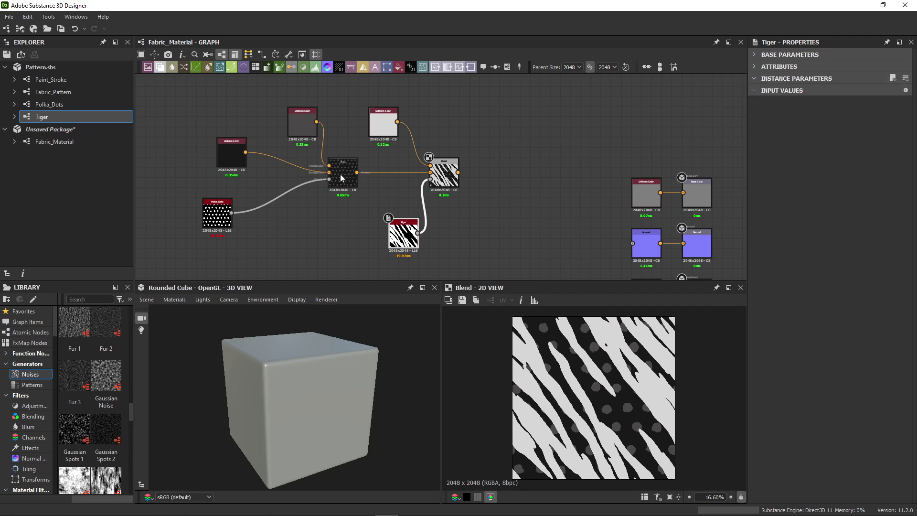
{"action": "double_click", "coordinate": [57, 119]}
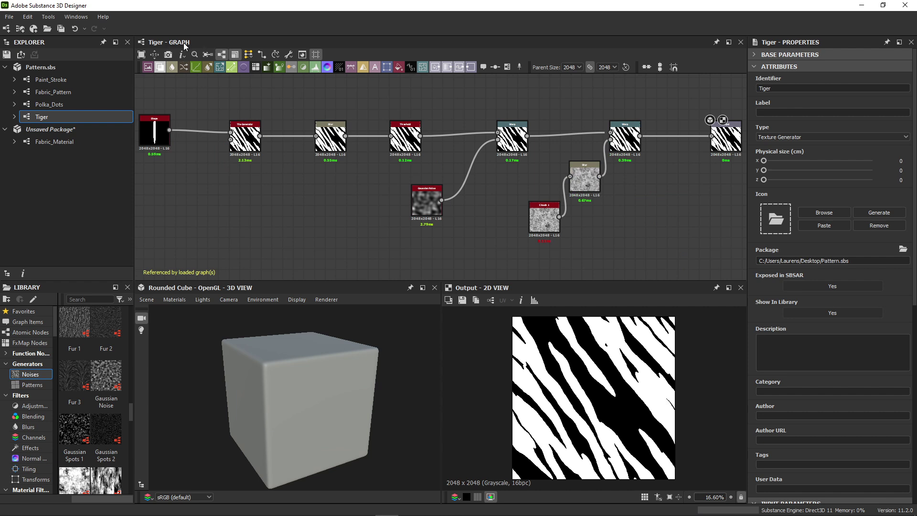
{"action": "left_click", "coordinate": [73, 142]}
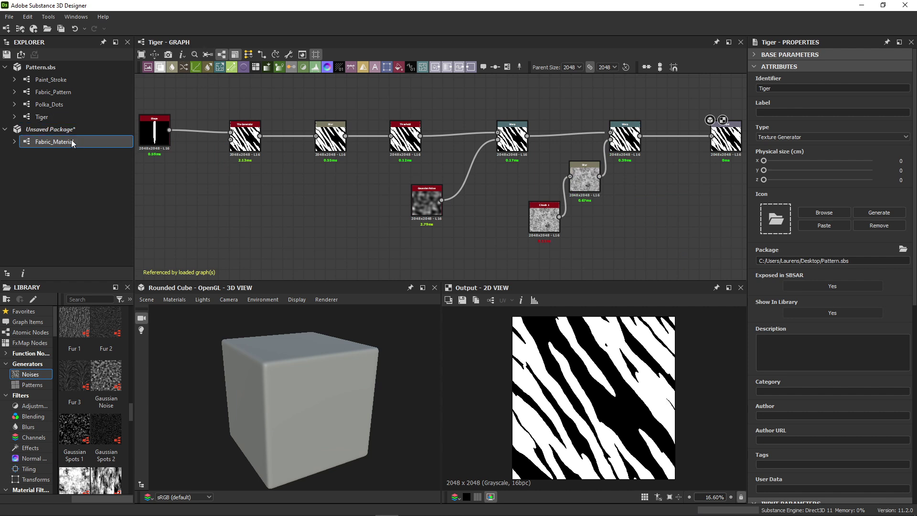
{"action": "double_click", "coordinate": [62, 142]}
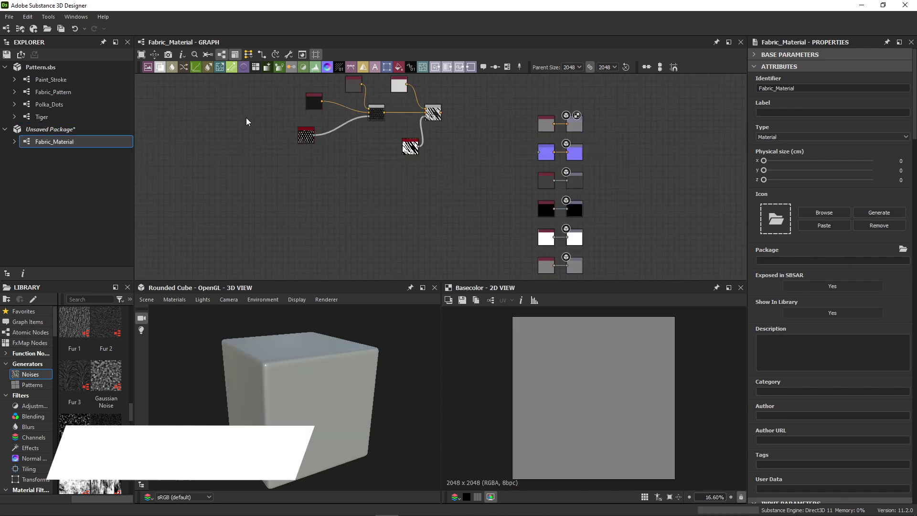
Pin the Fabric_Material graph and open the Tiger graph alongside it in its own tab.
{"action": "left_click", "coordinate": [717, 42]}
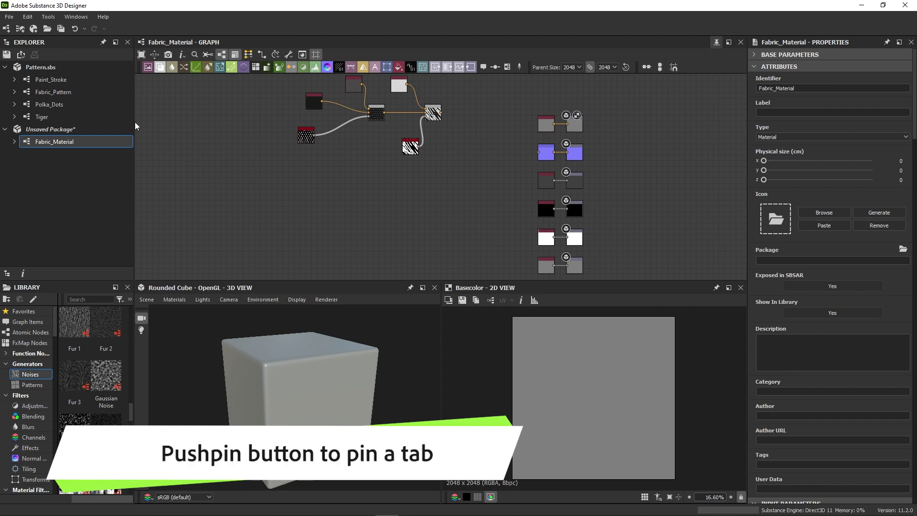
{"action": "double_click", "coordinate": [78, 118]}
{"action": "left_click", "coordinate": [182, 45]}
{"action": "left_click", "coordinate": [241, 44]}
{"action": "left_click", "coordinate": [182, 44]}
{"action": "left_click", "coordinate": [243, 45]}
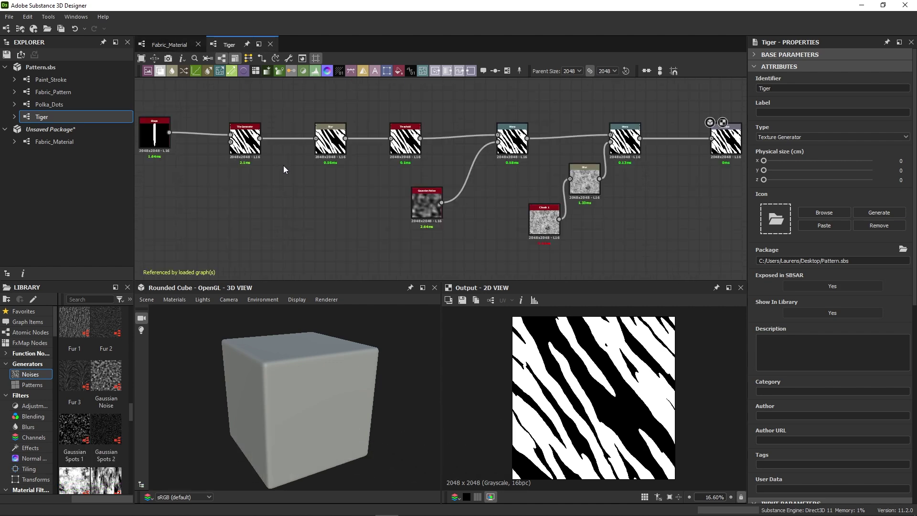
Select the Tile Generator node in the Tiger graph and collapse its Pattern, Size and Position groups to reach Random Mask.
{"action": "scroll", "coordinate": [478, 216], "scroll_direction": "down", "scroll_amount": 1}
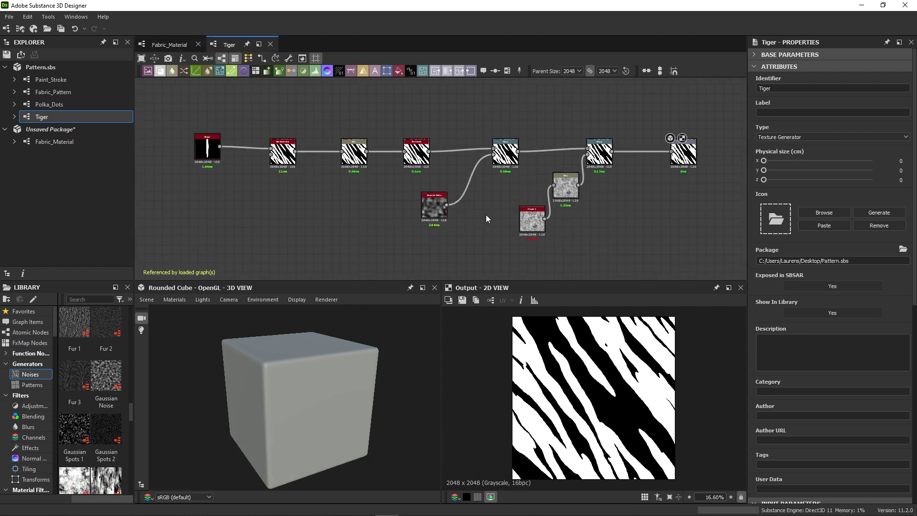
{"action": "middle_click_drag", "start_coordinate": [486, 214], "coordinate": [477, 215]}
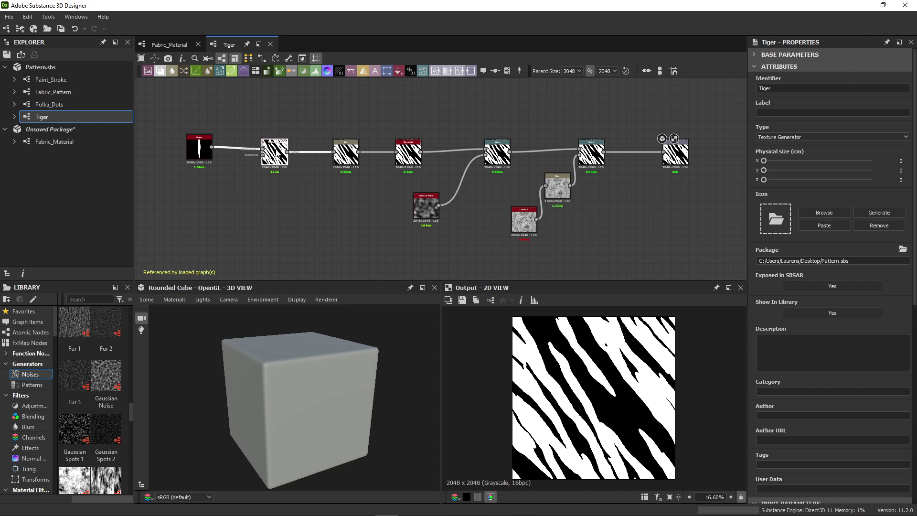
{"action": "left_click", "coordinate": [274, 153]}
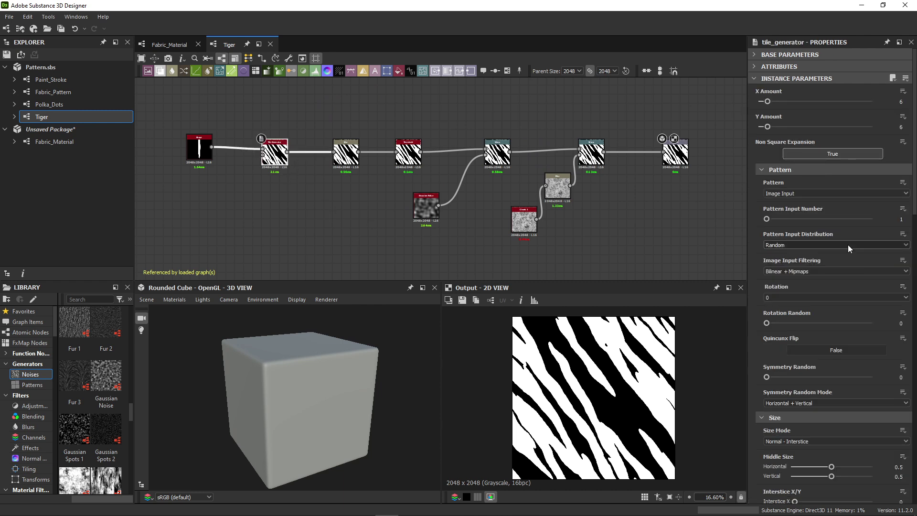
{"action": "left_click", "coordinate": [789, 170]}
{"action": "left_click", "coordinate": [788, 182]}
{"action": "left_click", "coordinate": [787, 194]}
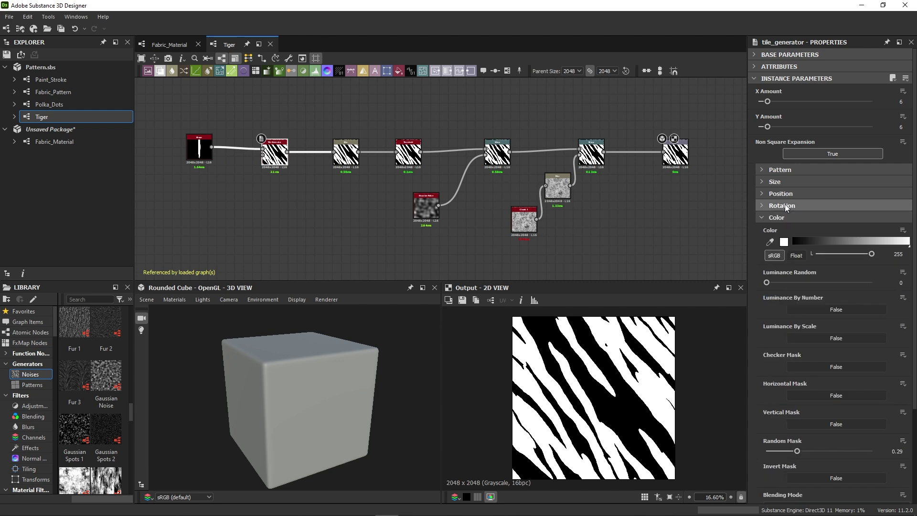
{"action": "scroll", "coordinate": [790, 239], "scroll_direction": "down", "scroll_amount": 2}
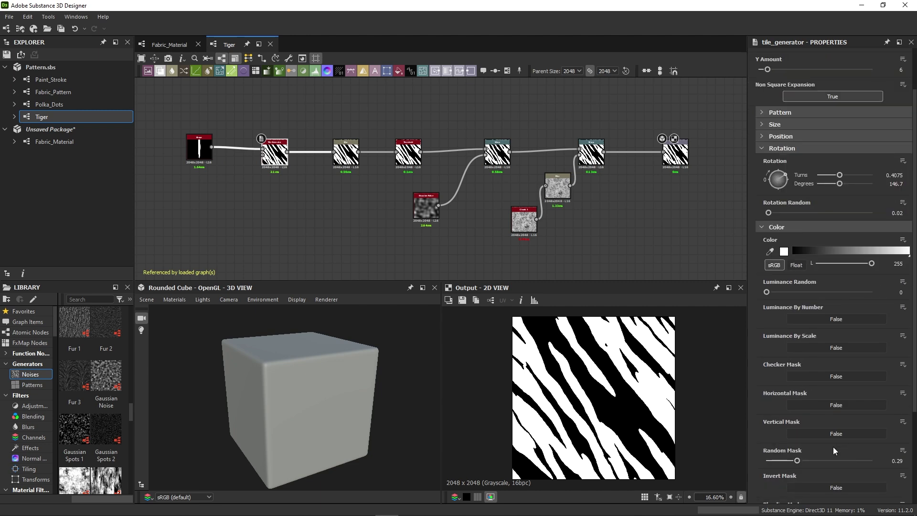
Expose the Tile Generator's Random Mask as a new graph input labelled Coverage, with the group left empty.
{"action": "left_click", "coordinate": [903, 450]}
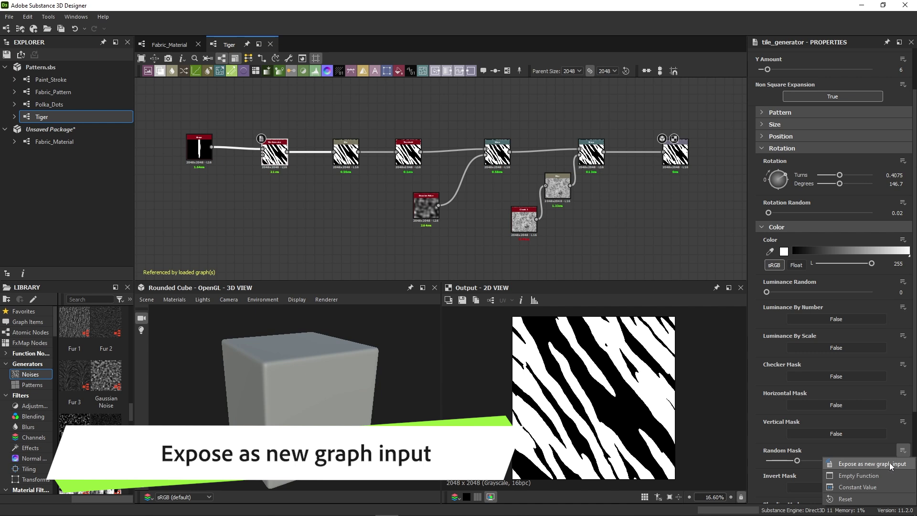
{"action": "left_click", "coordinate": [886, 463]}
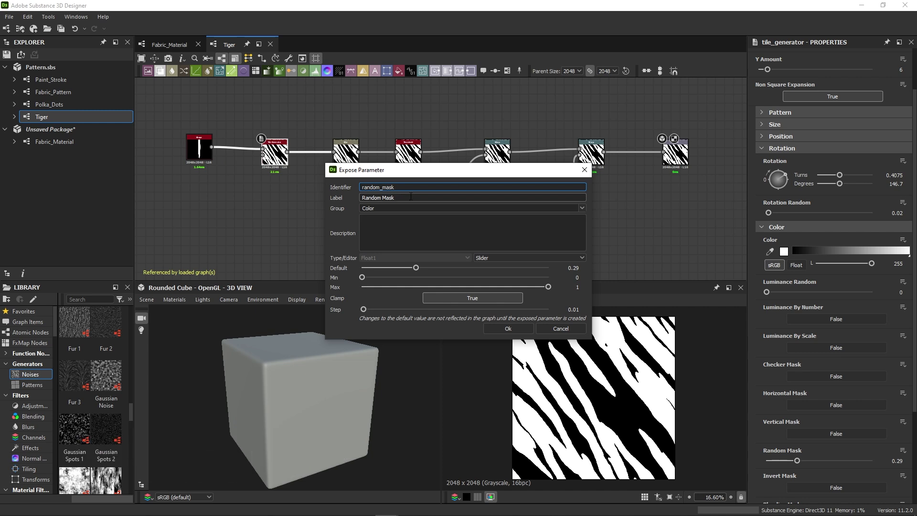
{"action": "left_click_drag", "start_coordinate": [405, 197], "coordinate": [364, 197]}
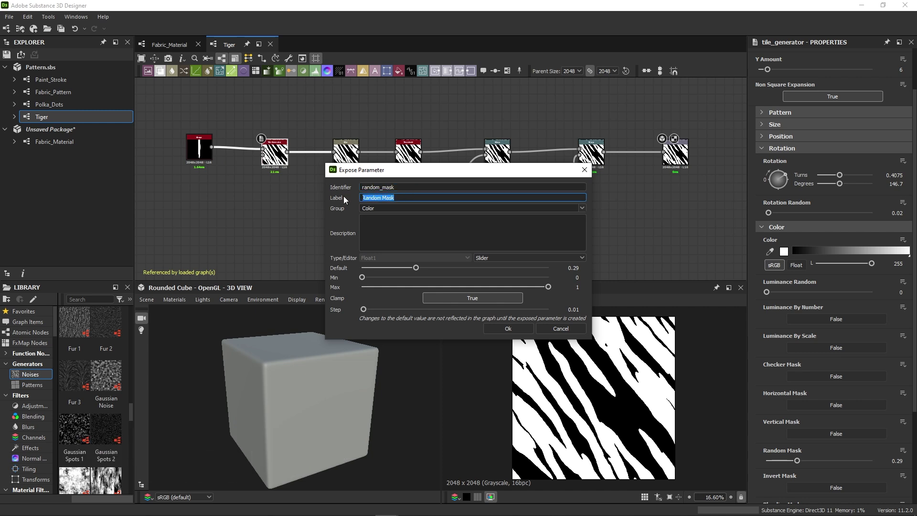
{"action": "type", "text": "Coverage"}
{"action": "left_click", "coordinate": [376, 208]}
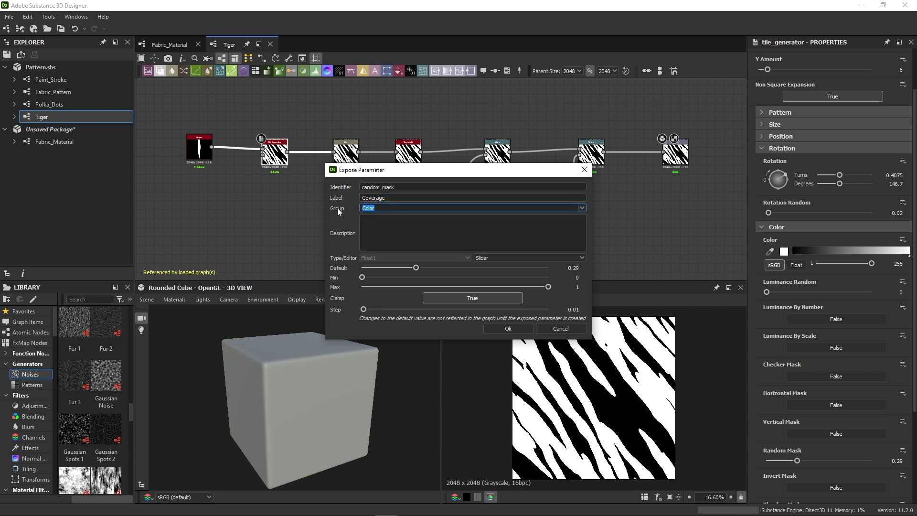
{"action": "key", "text": "BackSpace"}
{"action": "left_click", "coordinate": [501, 332]}
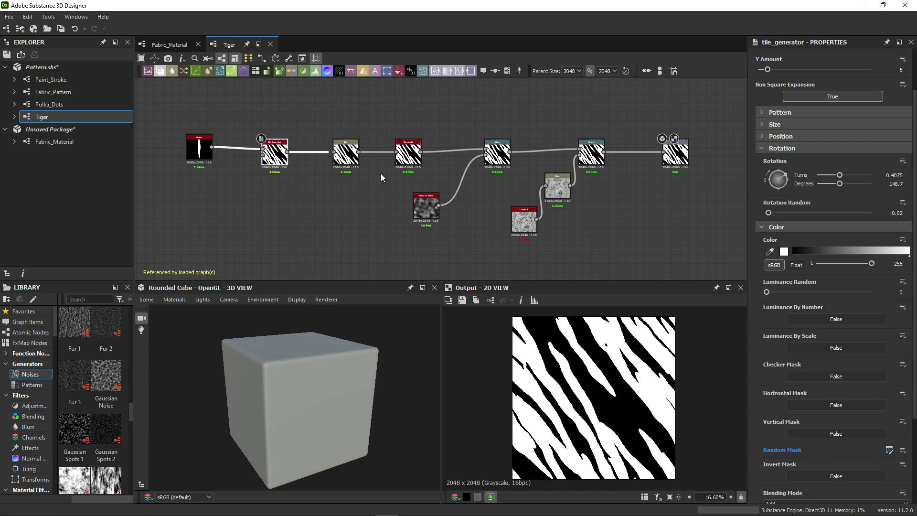
Return to the Fabric_Material graph and show the Tiger node's instance parameters.
{"action": "left_click", "coordinate": [172, 45]}
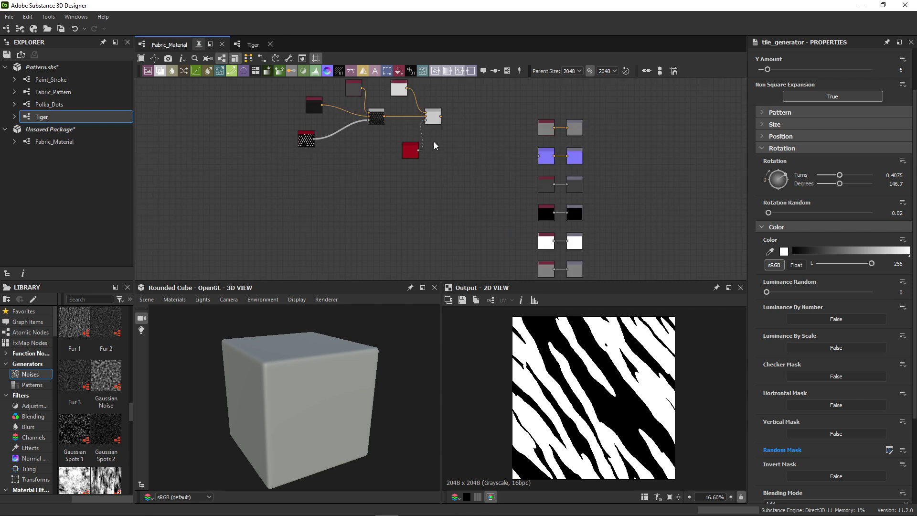
{"action": "scroll", "coordinate": [435, 146], "scroll_direction": "up", "scroll_amount": 3}
{"action": "left_click", "coordinate": [409, 222]}
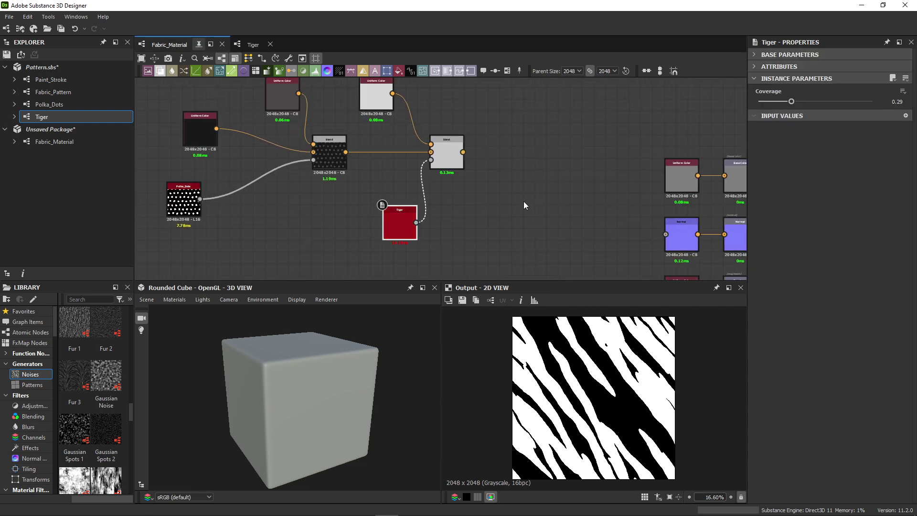
Test the Tiger node's Coverage, raising it to 0.42 and bringing it down to about 0.15.
{"action": "mouse_move", "coordinate": [791, 102]}
{"action": "left_mouse_down"}
{"action": "mouse_move", "coordinate": [769, 102]}
{"action": "mouse_move", "coordinate": [806, 101]}
{"action": "left_mouse_up"}
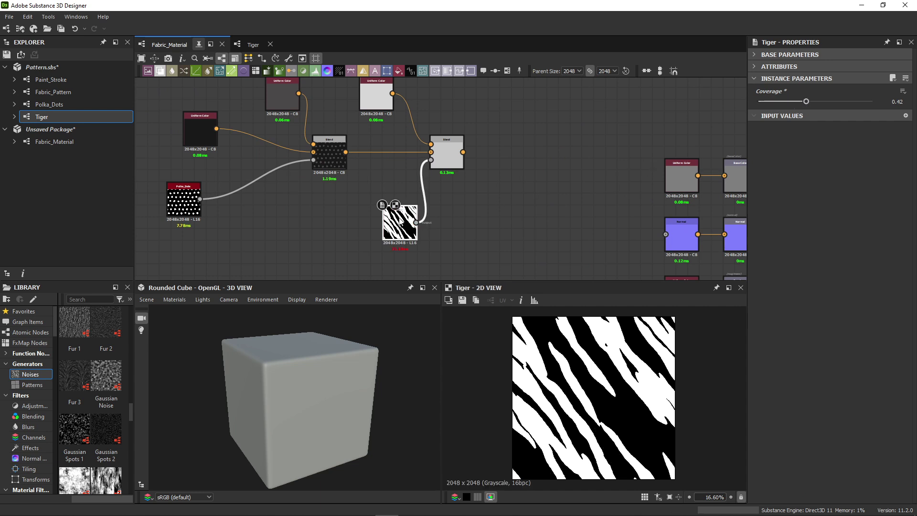
{"action": "left_click_drag", "start_coordinate": [807, 101], "coordinate": [778, 102]}
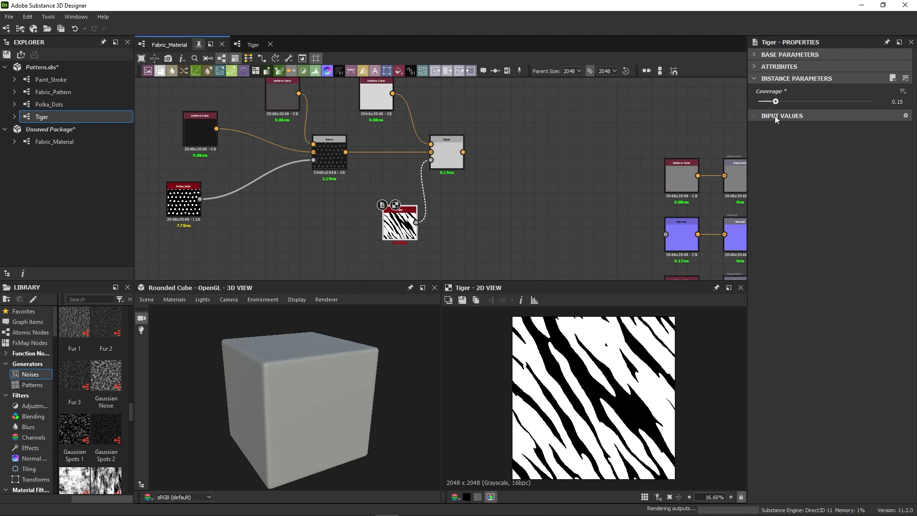
Expose the Rotation of the Tiger graph's Tile Generator as a new graph input and show the Tiger node's parameters in Fabric_Material.
{"action": "left_click", "coordinate": [253, 44]}
{"action": "left_click", "coordinate": [274, 152]}
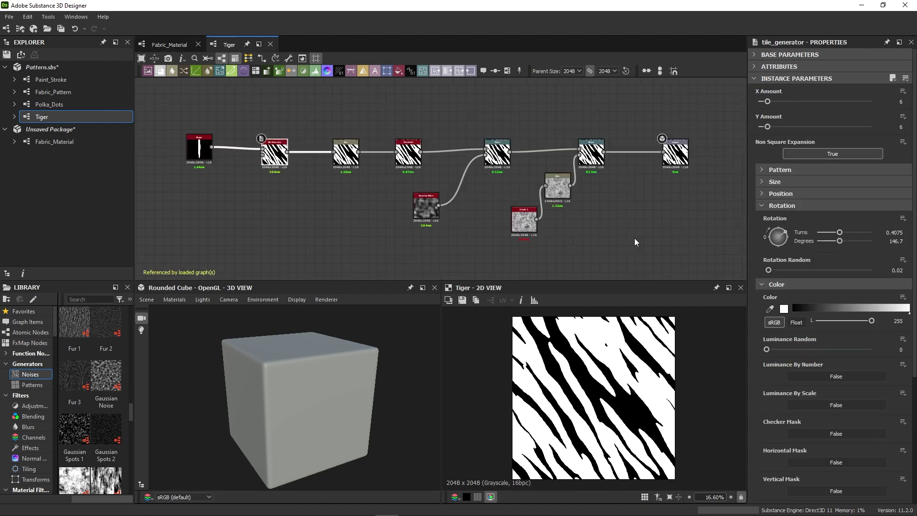
{"action": "left_click", "coordinate": [902, 218]}
{"action": "left_click", "coordinate": [863, 233]}
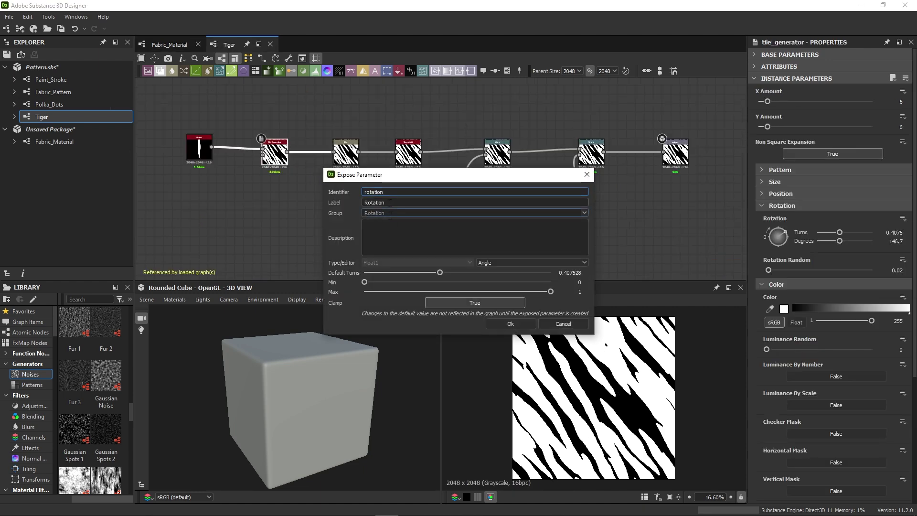
{"action": "left_click", "coordinate": [509, 324]}
{"action": "left_click", "coordinate": [169, 45]}
{"action": "left_click", "coordinate": [402, 218]}
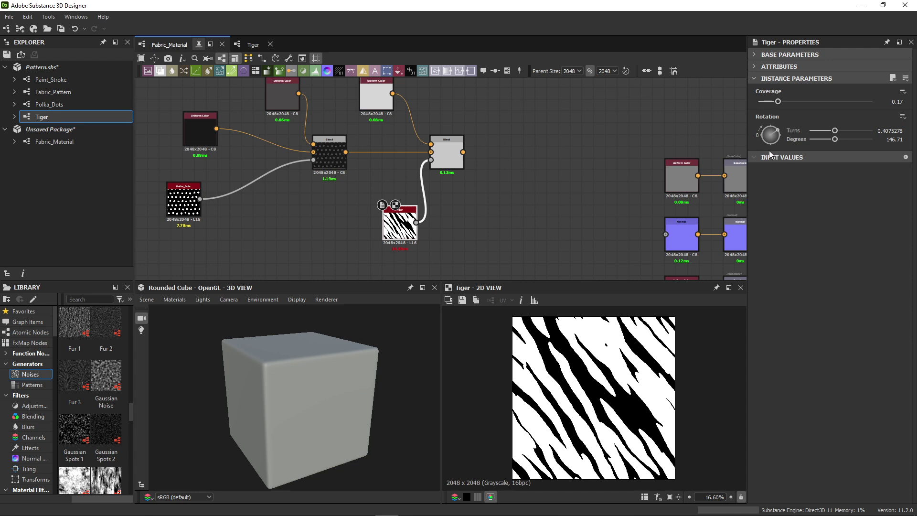
In the Tiger graph, expose the Shape node's Size as a graph input labelled Stripe Size, with component labels Width and Length.
{"action": "left_click", "coordinate": [253, 48]}
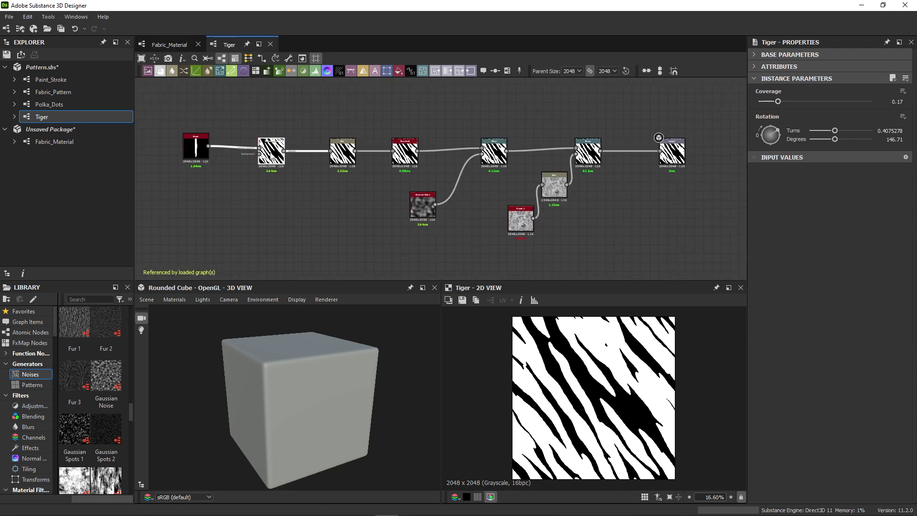
{"action": "left_click", "coordinate": [198, 149]}
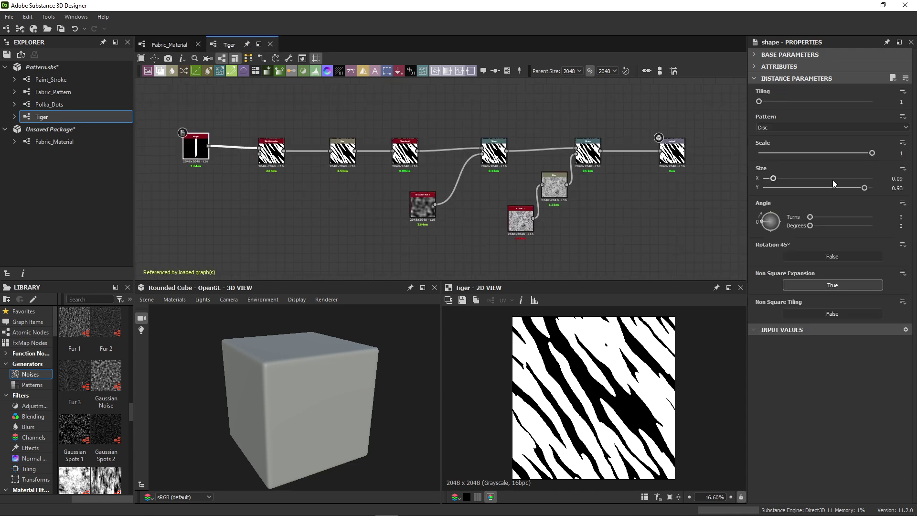
{"action": "left_click", "coordinate": [903, 168]}
{"action": "left_click", "coordinate": [877, 180]}
{"action": "left_click", "coordinate": [363, 183]}
{"action": "type", "text": "Stripe Size"}
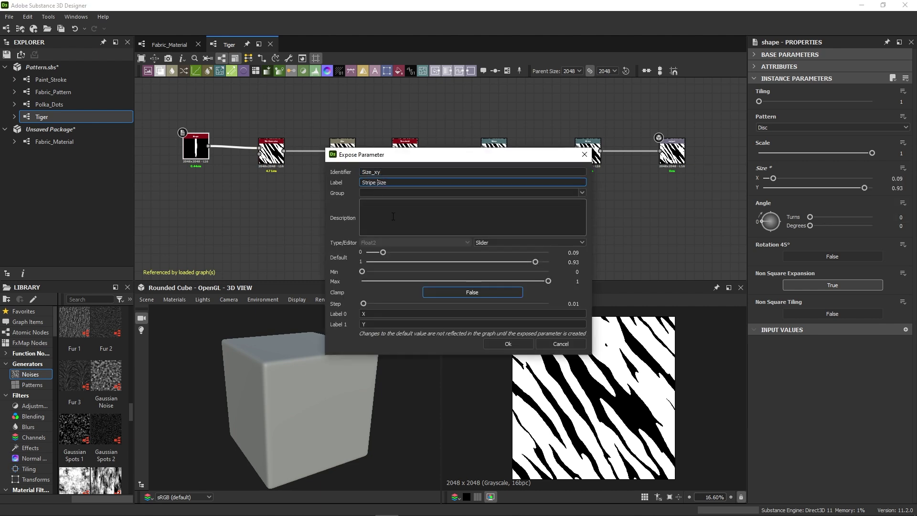
{"action": "left_click_drag", "start_coordinate": [371, 314], "coordinate": [328, 314]}
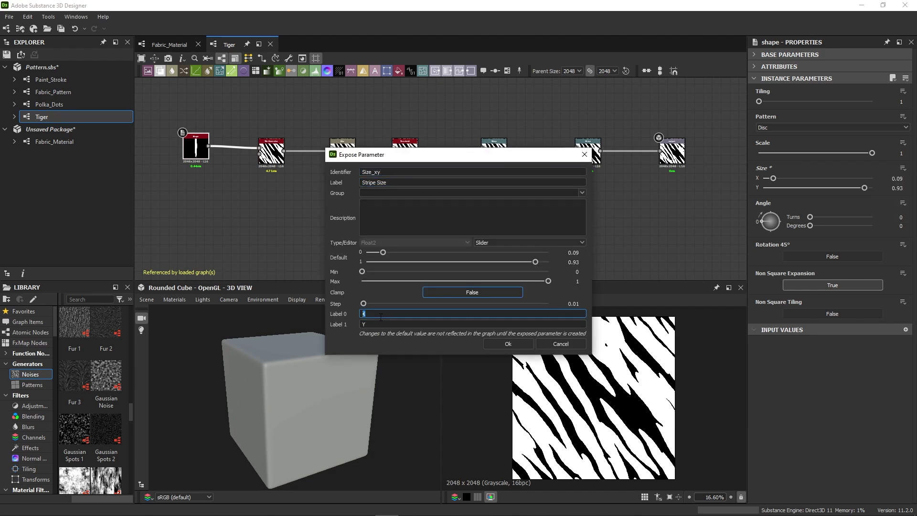
{"action": "key", "text": "Tab"}
{"action": "type", "text": "L"}
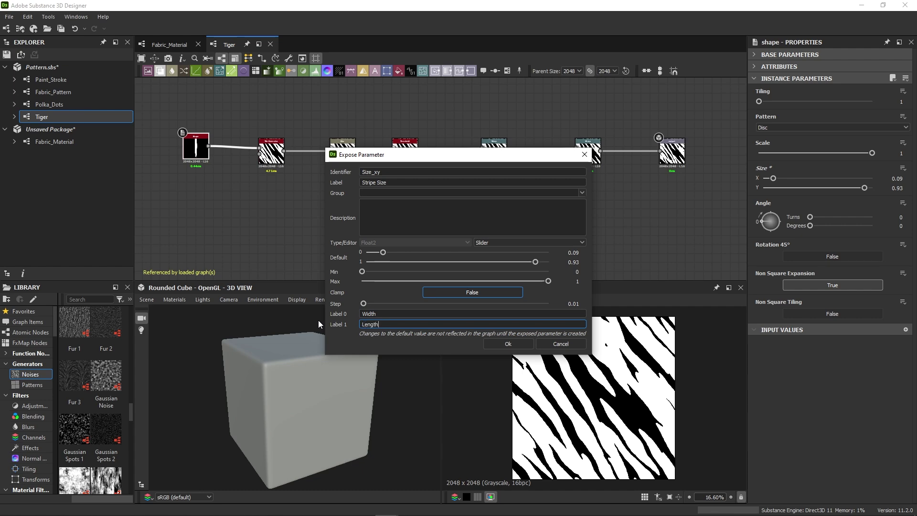
{"action": "left_click", "coordinate": [503, 344]}
Back in Fabric_Material, increase the Tiger node's Coverage and adjust its Rotation and Stripe Size Width.
{"action": "left_click", "coordinate": [169, 44]}
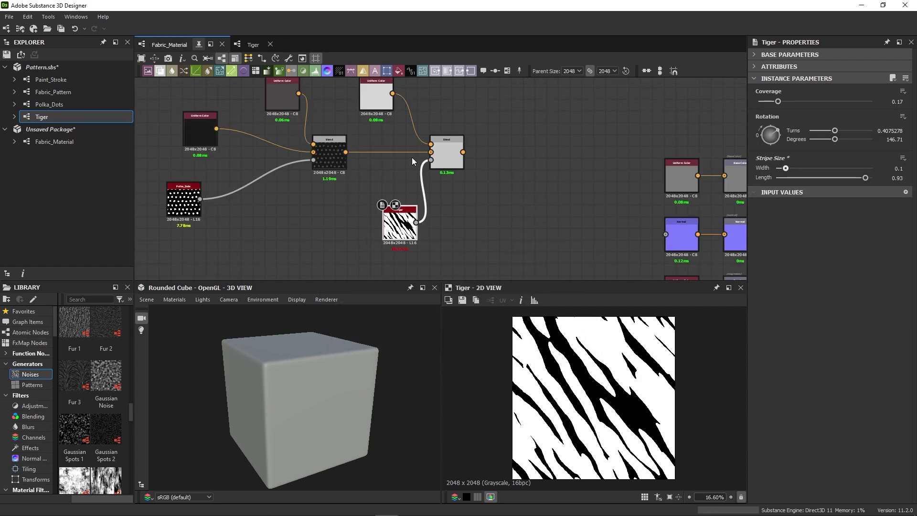
{"action": "left_click", "coordinate": [398, 224]}
{"action": "left_click_drag", "start_coordinate": [778, 102], "coordinate": [794, 101]}
{"action": "left_click_drag", "start_coordinate": [780, 132], "coordinate": [809, 101]}
{"action": "left_click", "coordinate": [790, 168]}
Add another uniform color, a Blend and a second Tiger instance after the existing blends, connect them and preview the new Blend.
{"action": "middle_click_drag", "start_coordinate": [572, 219], "coordinate": [504, 235]}
{"action": "left_click_drag", "start_coordinate": [398, 70], "coordinate": [432, 116]}
{"action": "left_click_drag", "start_coordinate": [160, 70], "coordinate": [504, 156]}
{"action": "left_click_drag", "start_coordinate": [395, 170], "coordinate": [491, 158]}
{"action": "middle_click_drag", "start_coordinate": [502, 230], "coordinate": [478, 220]}
{"action": "left_click_drag", "start_coordinate": [42, 116], "coordinate": [468, 162]}
{"action": "double_click", "coordinate": [484, 153]}
Make the new uniform color orange and reduce the second Tiger node's Stripe Size Width and Coverage.
{"action": "left_click", "coordinate": [401, 102]}
{"action": "left_click_drag", "start_coordinate": [802, 115], "coordinate": [795, 113]}
{"action": "left_click", "coordinate": [437, 232]}
{"action": "left_click_drag", "start_coordinate": [786, 168], "coordinate": [782, 168]}
{"action": "left_click_drag", "start_coordinate": [792, 102], "coordinate": [780, 102]}
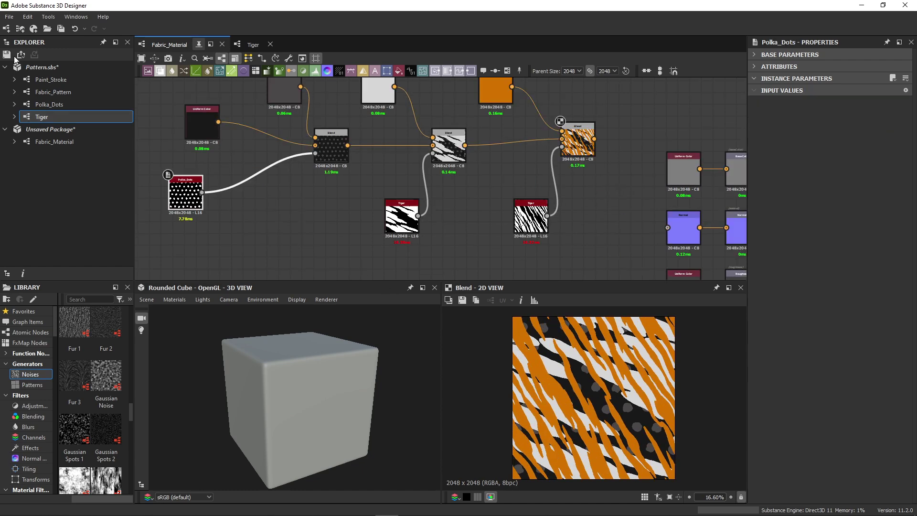
Open the Polka_Dots graph and expose its Tile Generator's X Amount as a new graph input labelled Amount.
{"action": "double_click", "coordinate": [65, 105]}
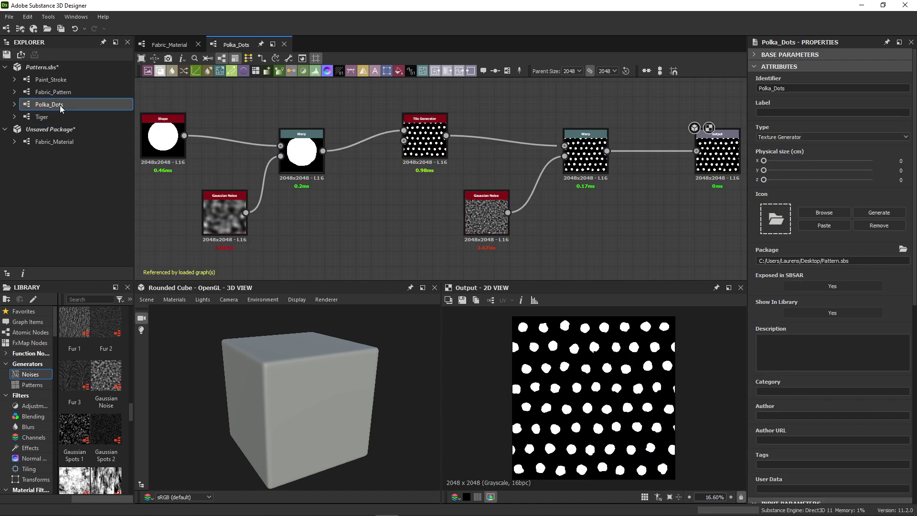
{"action": "left_click", "coordinate": [433, 140]}
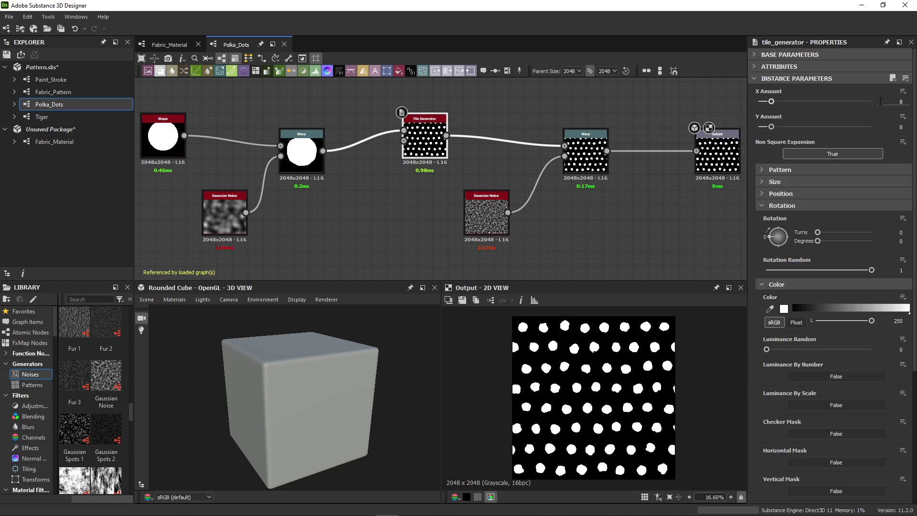
{"action": "left_click", "coordinate": [902, 91]}
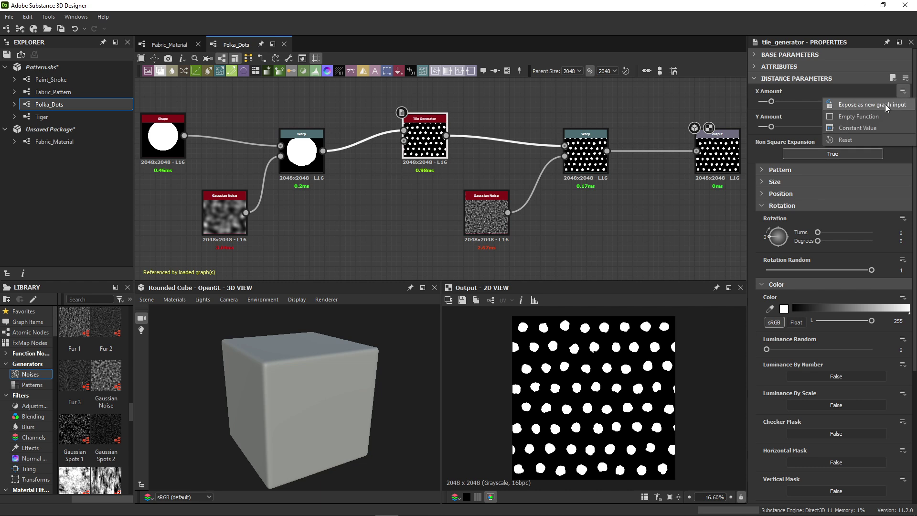
{"action": "left_click", "coordinate": [885, 104]}
{"action": "left_click", "coordinate": [395, 198]}
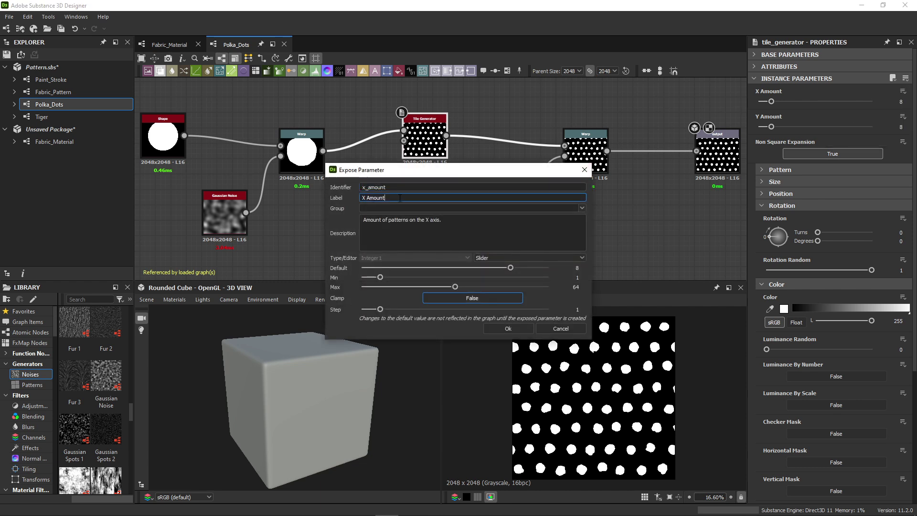
{"action": "left_click", "coordinate": [508, 328]}
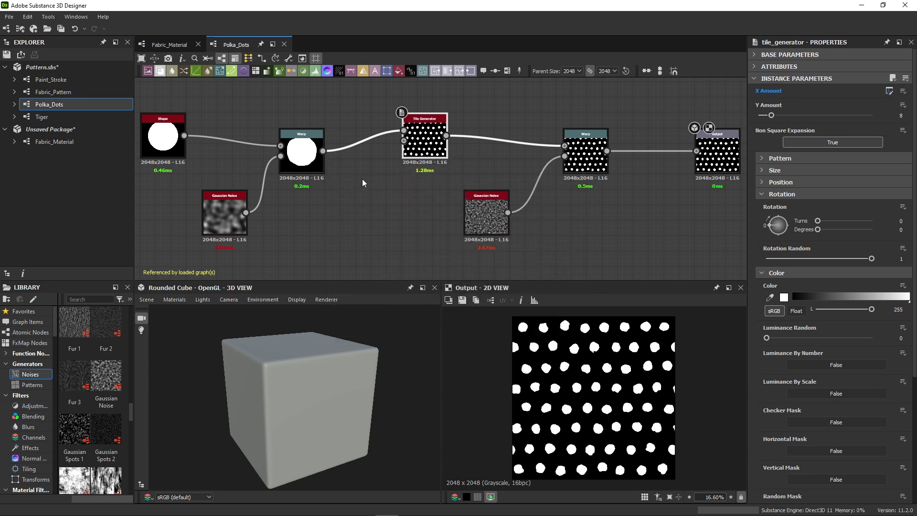
Test the Polka_Dots node's Amount in Fabric_Material and set it back to 8.
{"action": "left_click", "coordinate": [170, 45]}
{"action": "left_click", "coordinate": [178, 194]}
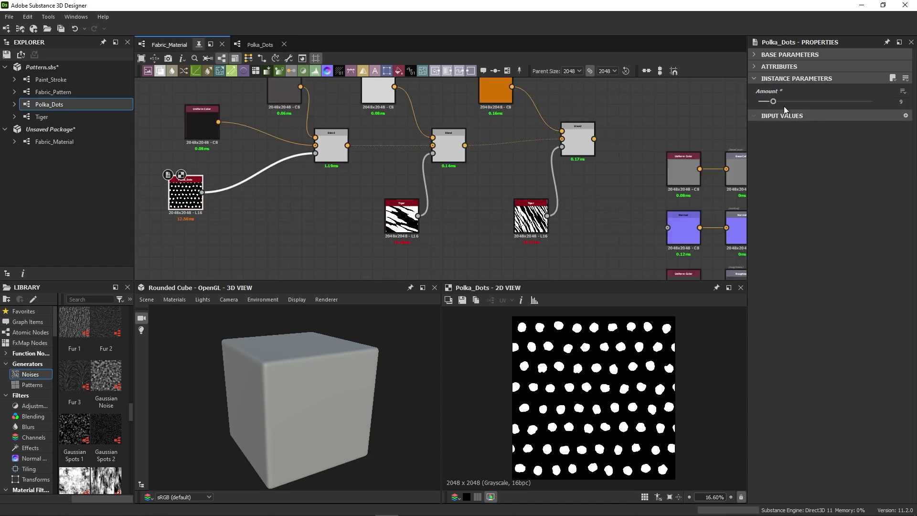
{"action": "mouse_move", "coordinate": [784, 106]}
{"action": "left_mouse_down"}
{"action": "mouse_move", "coordinate": [814, 103]}
{"action": "mouse_move", "coordinate": [771, 110]}
{"action": "left_mouse_up"}
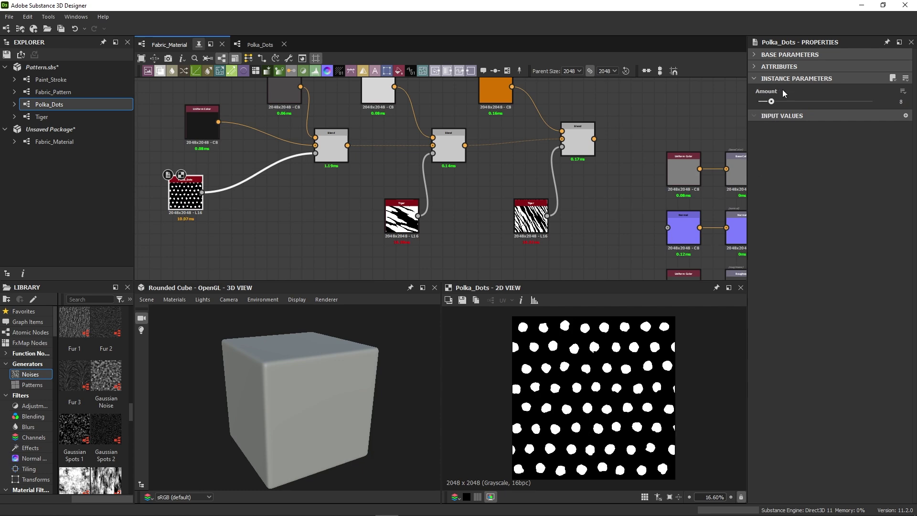
In the Polka_Dots graph, drive the Tile Generator's Y Amount with the existing graph input x_amount.
{"action": "left_click", "coordinate": [260, 44]}
{"action": "left_click", "coordinate": [423, 139]}
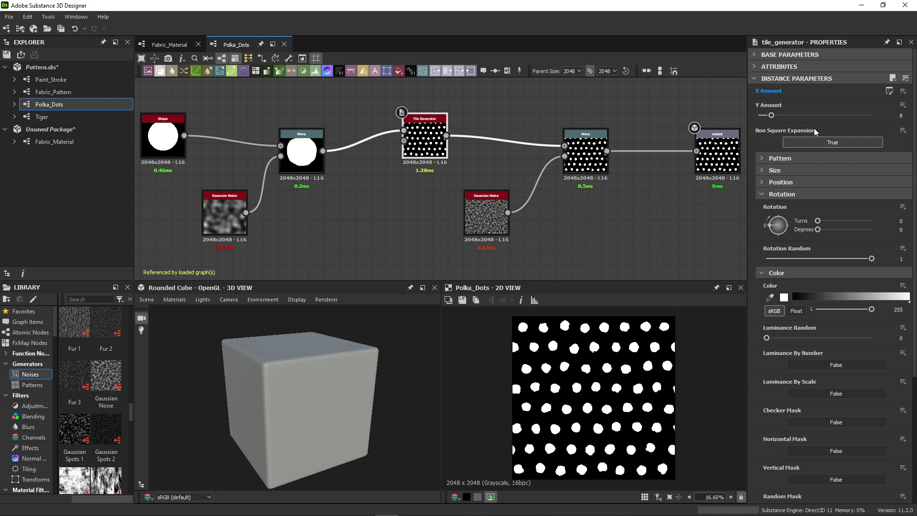
{"action": "left_click", "coordinate": [903, 105]}
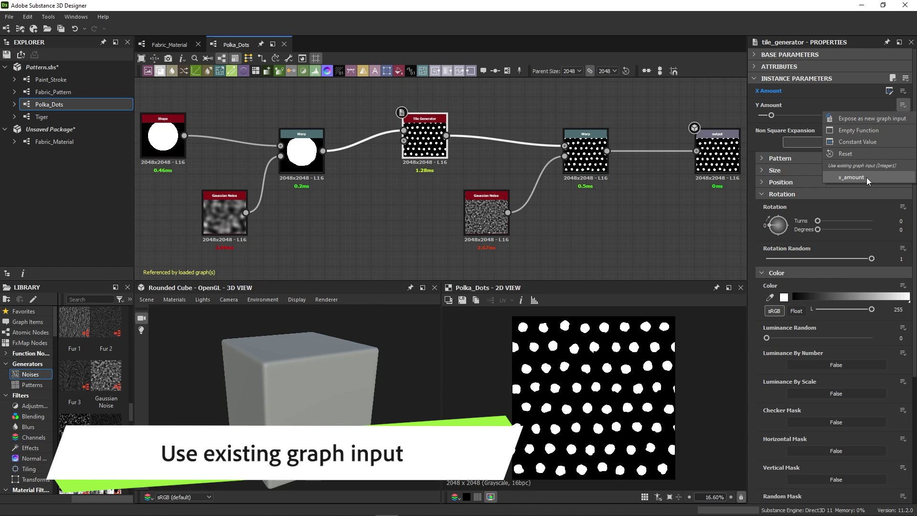
{"action": "left_click", "coordinate": [851, 177]}
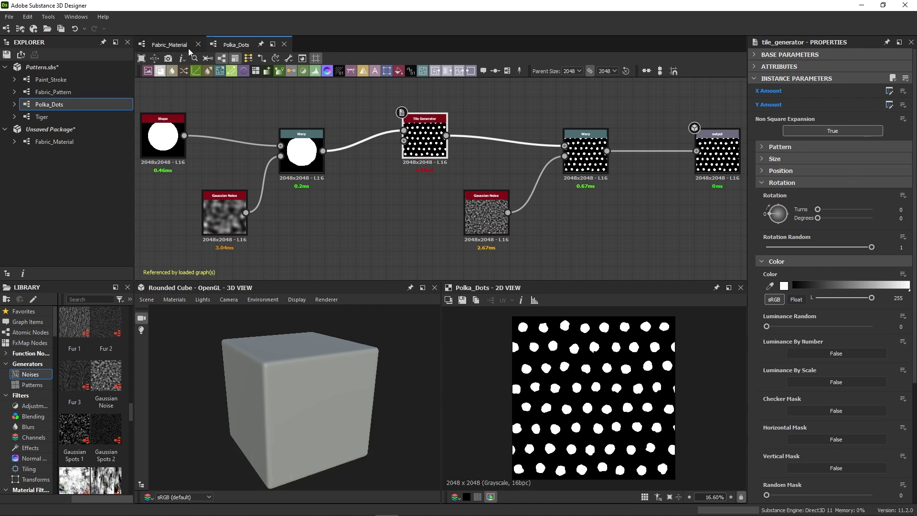
Return to Fabric_Material and set the Polka_Dots node's Amount to 12.
{"action": "left_click", "coordinate": [169, 45]}
{"action": "left_click", "coordinate": [185, 192]}
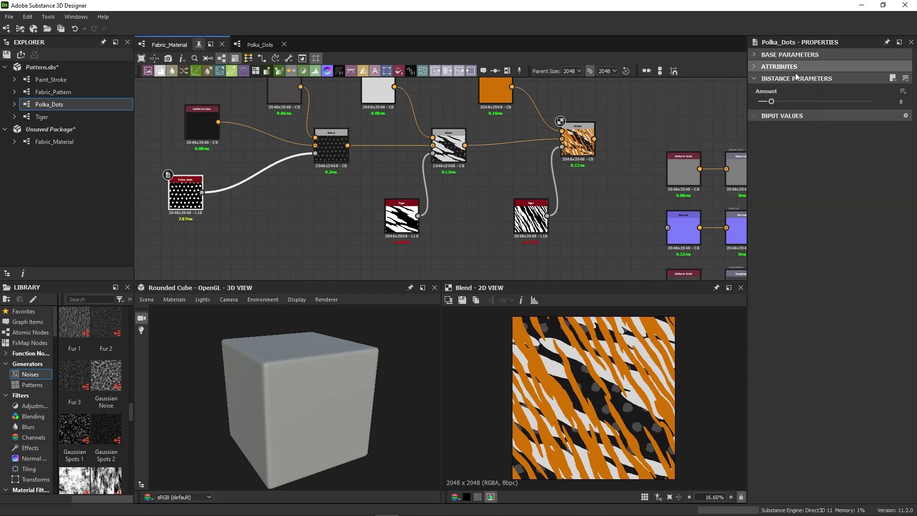
{"action": "mouse_move", "coordinate": [777, 101]}
{"action": "left_mouse_down"}
{"action": "mouse_move", "coordinate": [796, 102]}
{"action": "mouse_move", "coordinate": [779, 102]}
{"action": "left_mouse_up"}
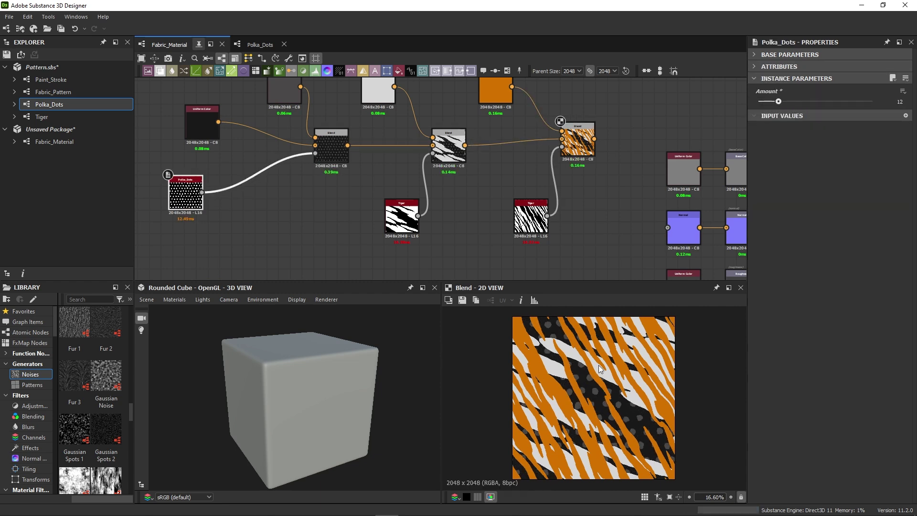
Connect the final Blend to the Base Color output and preview that output.
{"action": "middle_click_drag", "start_coordinate": [592, 139], "coordinate": [473, 142]}
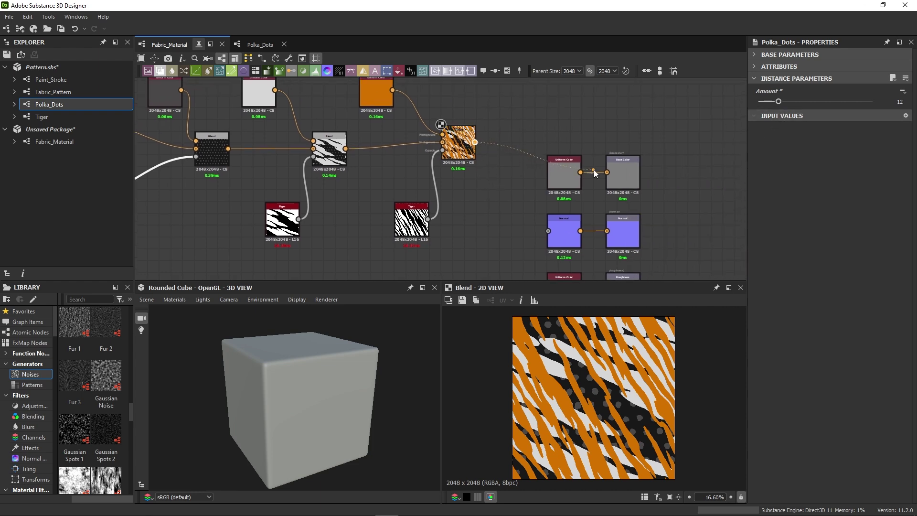
{"action": "left_click_drag", "start_coordinate": [597, 173], "coordinate": [606, 172]}
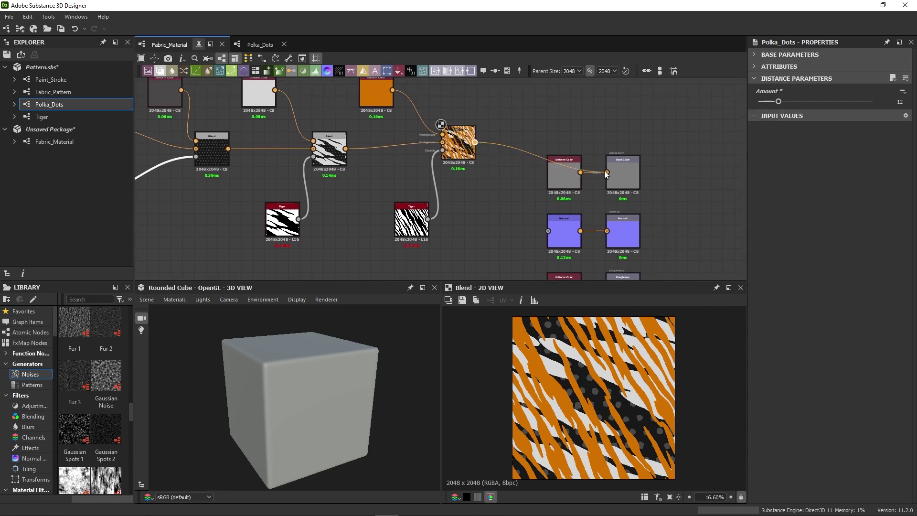
{"action": "double_click", "coordinate": [631, 171]}
Show the Fabric_Material graph's outputs in the 3D view and look closely at the patterned cube.
{"action": "scroll", "coordinate": [528, 201], "scroll_direction": "down", "scroll_amount": 4}
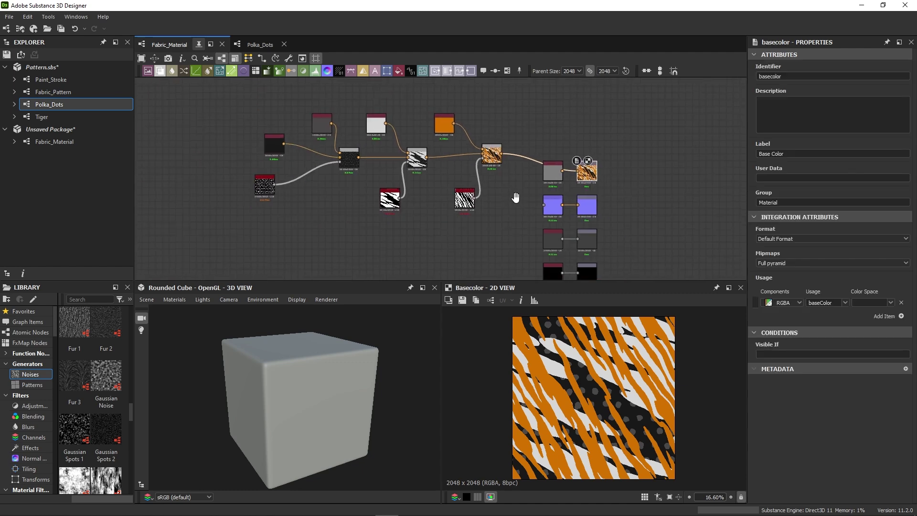
{"action": "right_click", "coordinate": [616, 171]}
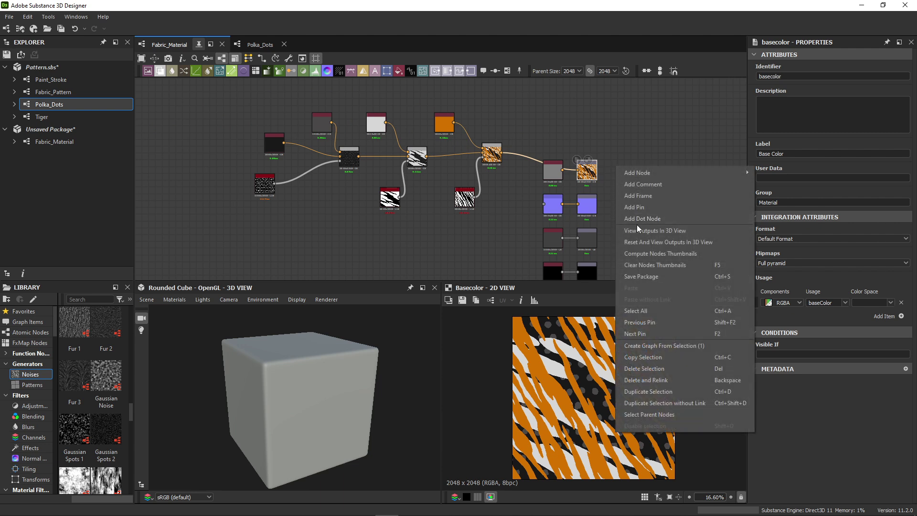
{"action": "left_click", "coordinate": [652, 230]}
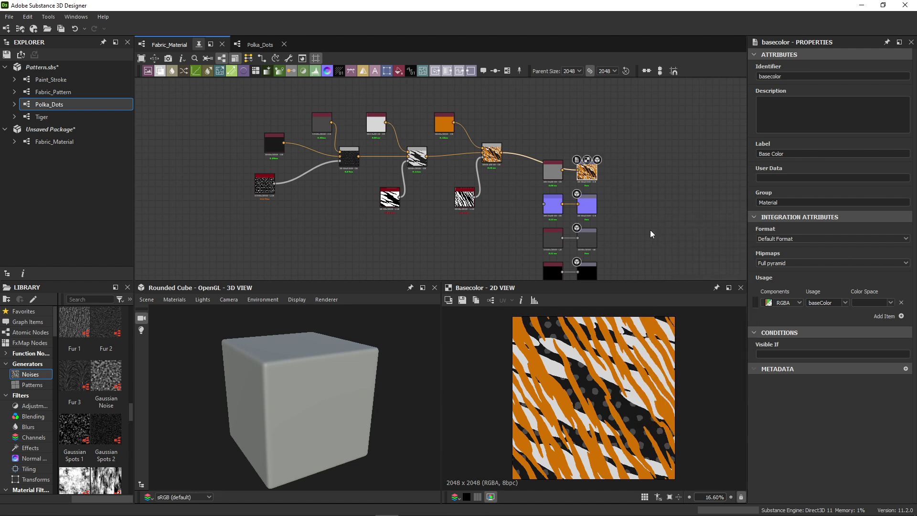
{"action": "left_click_drag", "start_coordinate": [293, 414], "coordinate": [300, 386]}
{"action": "scroll", "coordinate": [300, 386], "scroll_direction": "up", "scroll_amount": 5}
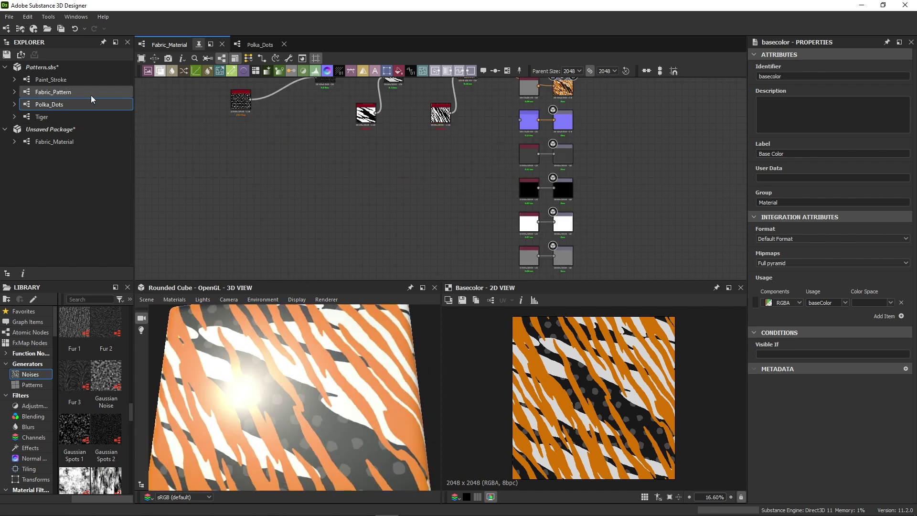
Place a Fabric_Pattern instance in the Fabric_Material graph, below the polka-dot and tiger nodes.
{"action": "left_click_drag", "start_coordinate": [76, 92], "coordinate": [191, 124]}
{"action": "left_click_drag", "start_coordinate": [273, 179], "coordinate": [274, 181]}
{"action": "middle_click_drag", "start_coordinate": [630, 205], "coordinate": [622, 176]}
{"action": "scroll", "coordinate": [623, 176], "scroll_direction": "down", "scroll_amount": 2}
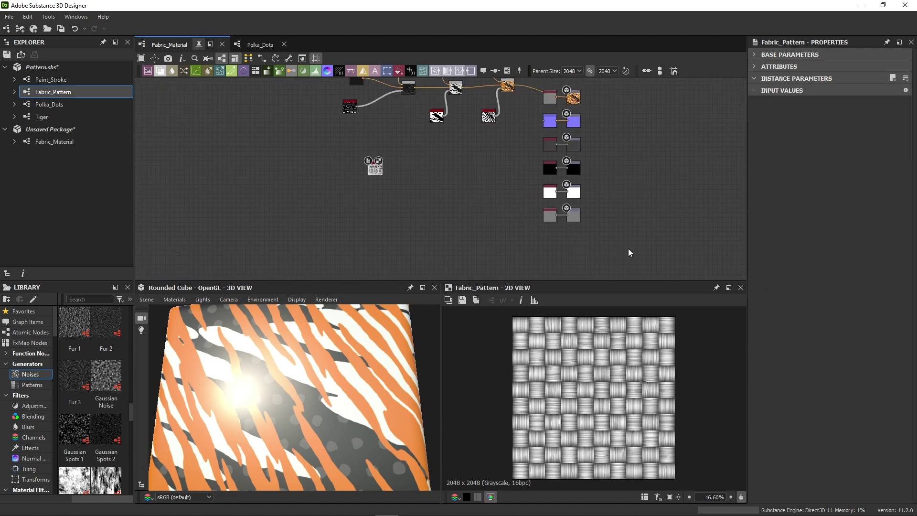
Space out the output nodes below Base Color, connect Fabric_Pattern to the Normal node and inspect the cube's surface.
{"action": "left_click_drag", "start_coordinate": [625, 246], "coordinate": [550, 196]}
{"action": "left_click", "coordinate": [619, 171]}
{"action": "left_click_drag", "start_coordinate": [620, 175], "coordinate": [543, 205]}
{"action": "left_click_drag", "start_coordinate": [551, 197], "coordinate": [550, 158]}
{"action": "left_click_drag", "start_coordinate": [382, 170], "coordinate": [544, 160]}
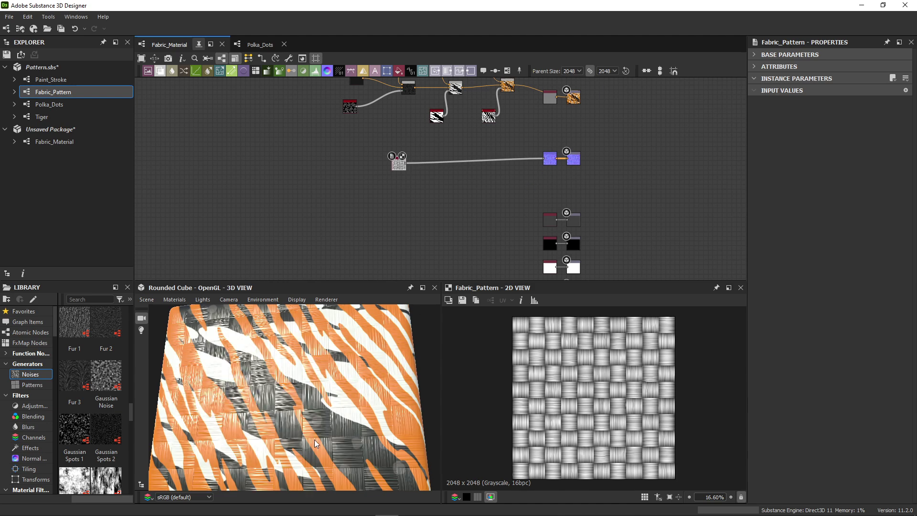
{"action": "left_click_drag", "start_coordinate": [309, 441], "coordinate": [253, 397]}
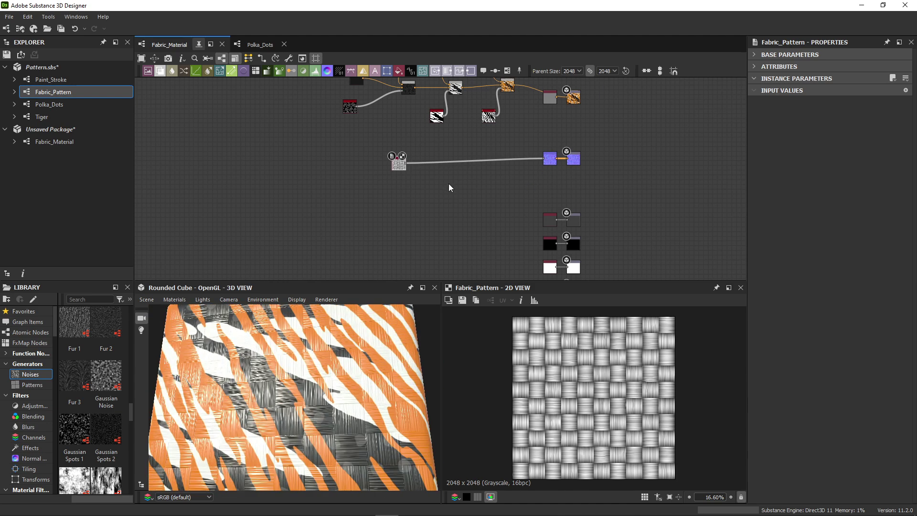
Insert a Transformation 2D node on the link between Fabric_Pattern and the Normal node.
{"action": "scroll", "coordinate": [428, 160], "scroll_direction": "up", "scroll_amount": 3}
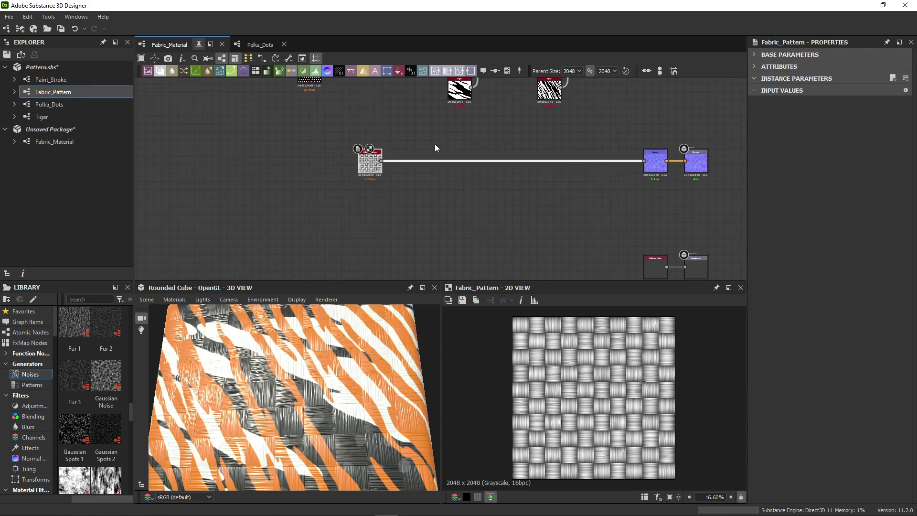
{"action": "key", "text": "space"}
{"action": "type", "text": "tr"}
{"action": "key", "text": "Return"}
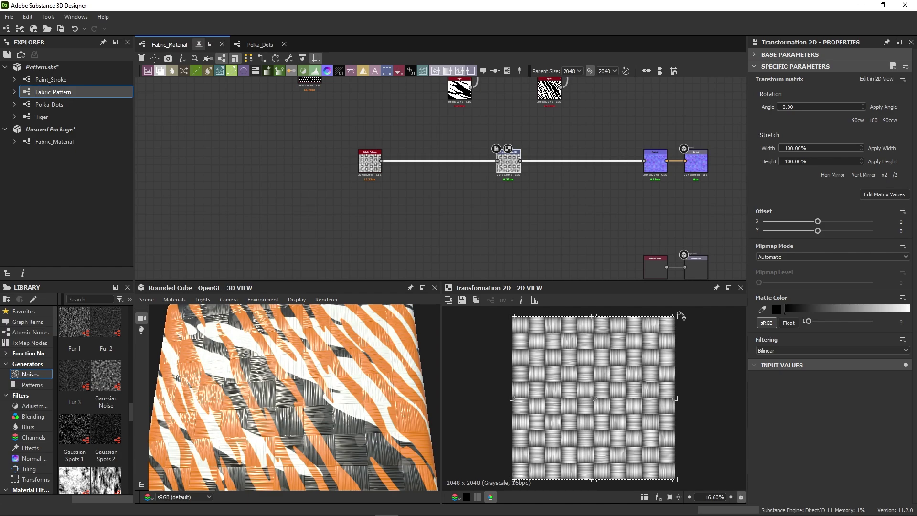
Scale the weave down with the Transformation 2D node and inspect its repetition in the 2D view with tiled display enabled.
{"action": "left_click_drag", "start_coordinate": [675, 316], "coordinate": [516, 457]}
{"action": "left_click_drag", "start_coordinate": [310, 421], "coordinate": [320, 401]}
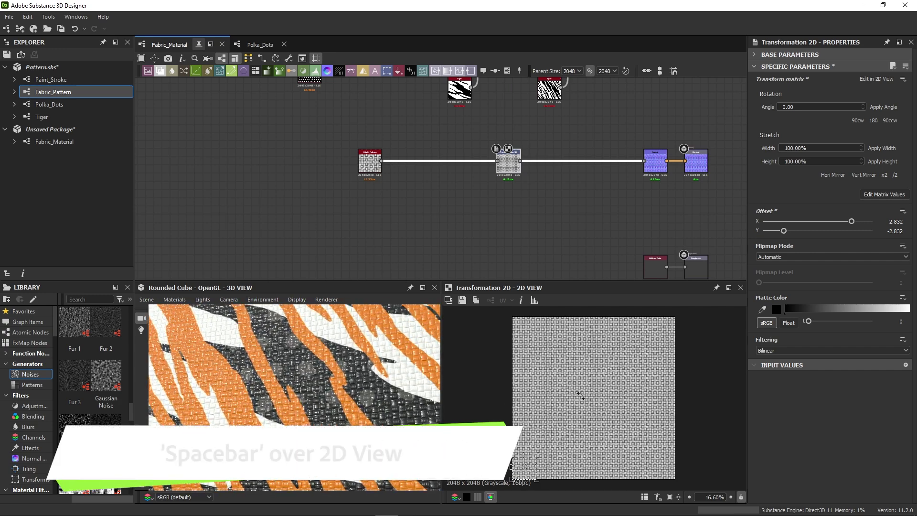
{"action": "key", "text": "space"}
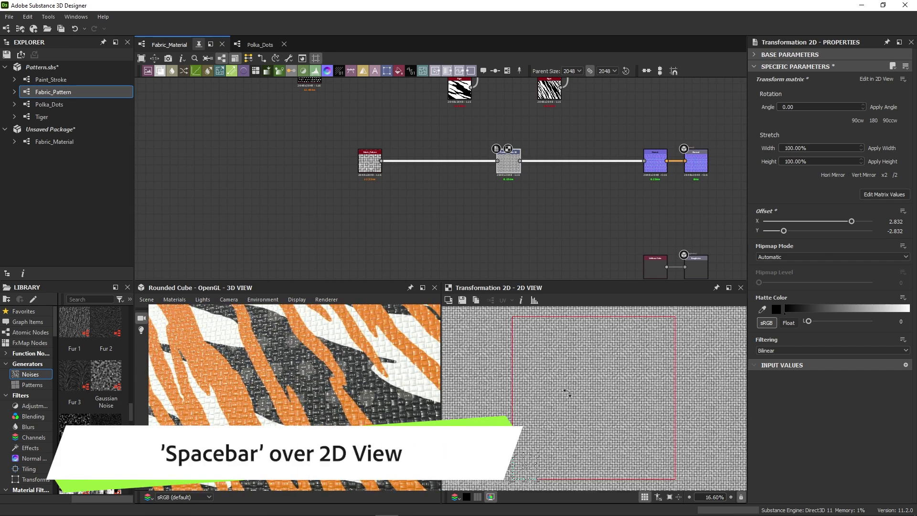
{"action": "scroll", "coordinate": [493, 356], "scroll_direction": "up", "scroll_amount": 5}
{"action": "scroll", "coordinate": [524, 421], "scroll_direction": "up", "scroll_amount": 5}
{"action": "scroll", "coordinate": [584, 403], "scroll_direction": "up", "scroll_amount": 2}
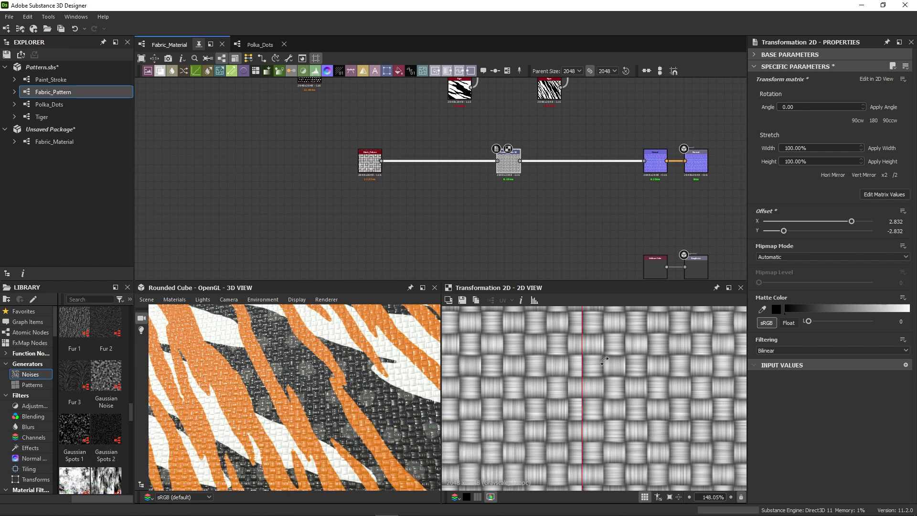
{"action": "scroll", "coordinate": [549, 387], "scroll_direction": "down", "scroll_amount": 7}
{"action": "scroll", "coordinate": [550, 386], "scroll_direction": "down", "scroll_amount": 7}
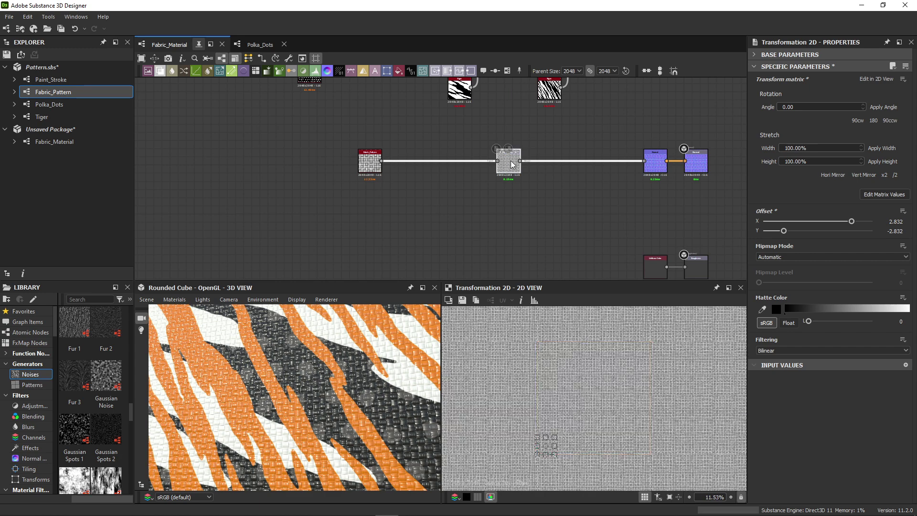
Replace the Transformation 2D node between Fabric_Pattern and the Normal node with a Safe Transform Grayscale node.
{"action": "key", "text": "Delete"}
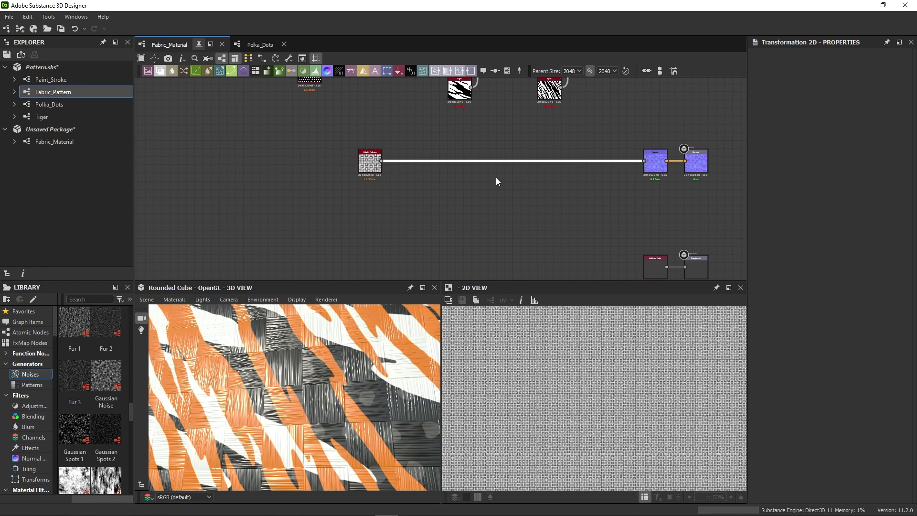
{"action": "key", "text": "space"}
{"action": "type", "text": "safe"}
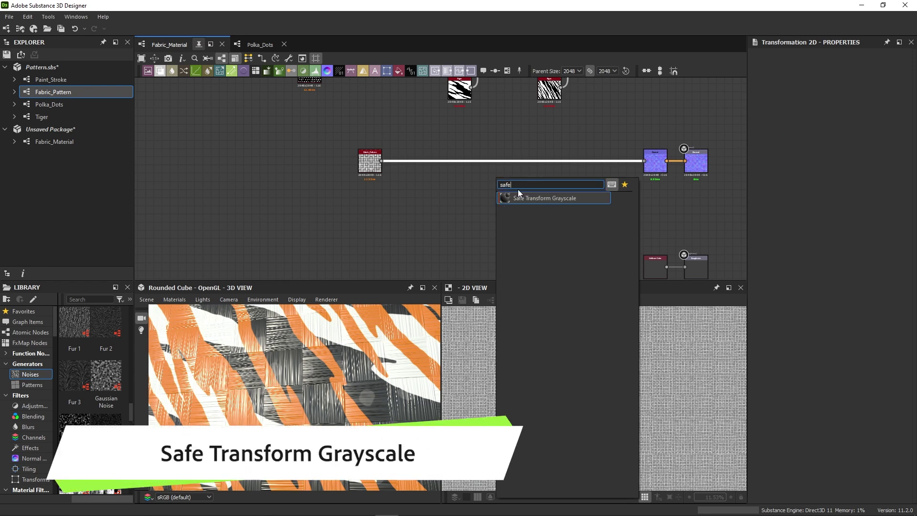
{"action": "left_click", "coordinate": [529, 197]}
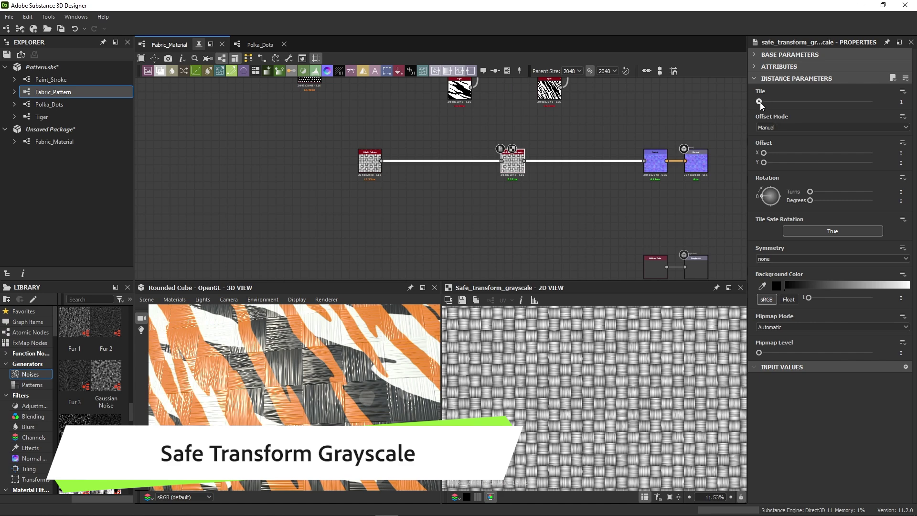
Set the Safe Transform Grayscale node's Tile value to 8 and check the weave on the cube.
{"action": "left_click_drag", "start_coordinate": [759, 102], "coordinate": [809, 104]}
{"action": "right_click_drag", "start_coordinate": [401, 426], "coordinate": [315, 411]}
{"action": "left_click_drag", "start_coordinate": [315, 411], "coordinate": [261, 392]}
{"action": "scroll", "coordinate": [266, 391], "scroll_direction": "up", "scroll_amount": 3}
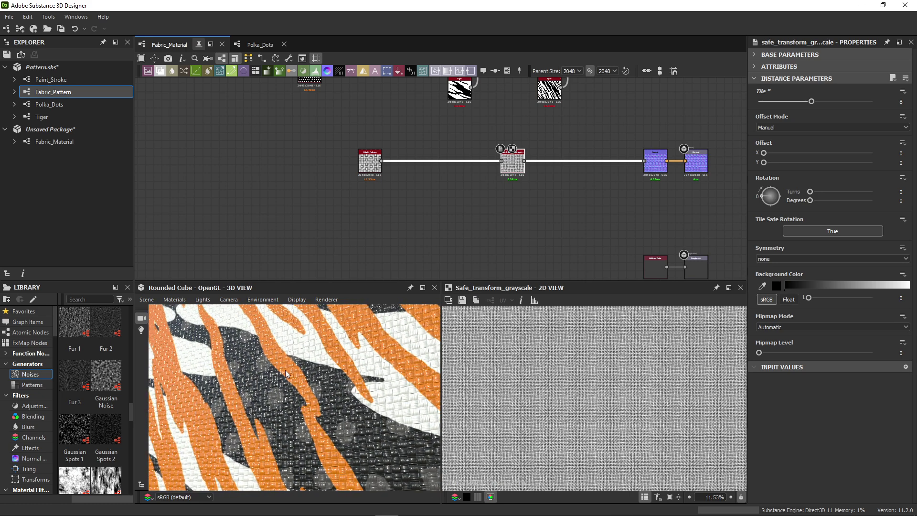
Set the Normal node's Intensity to 0.1 and check the cube's surface from another angle.
{"action": "left_click", "coordinate": [657, 154]}
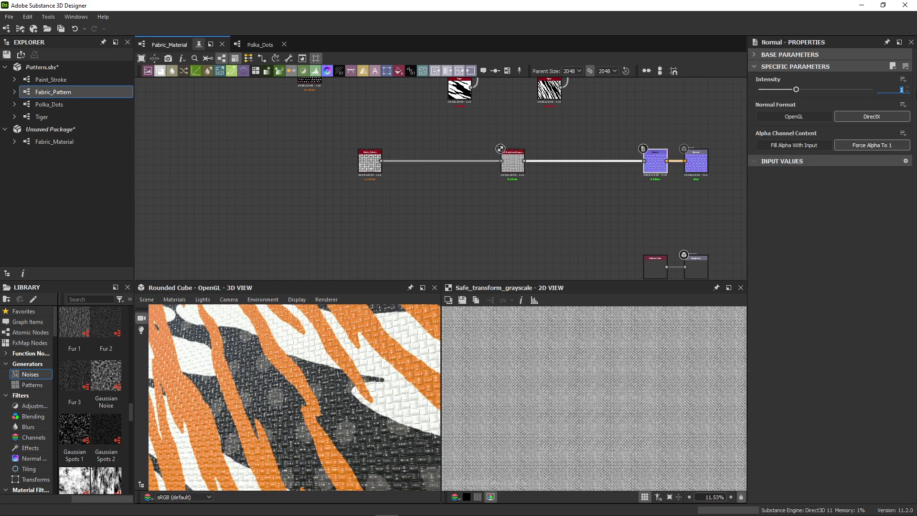
{"action": "key", "text": "Return"}
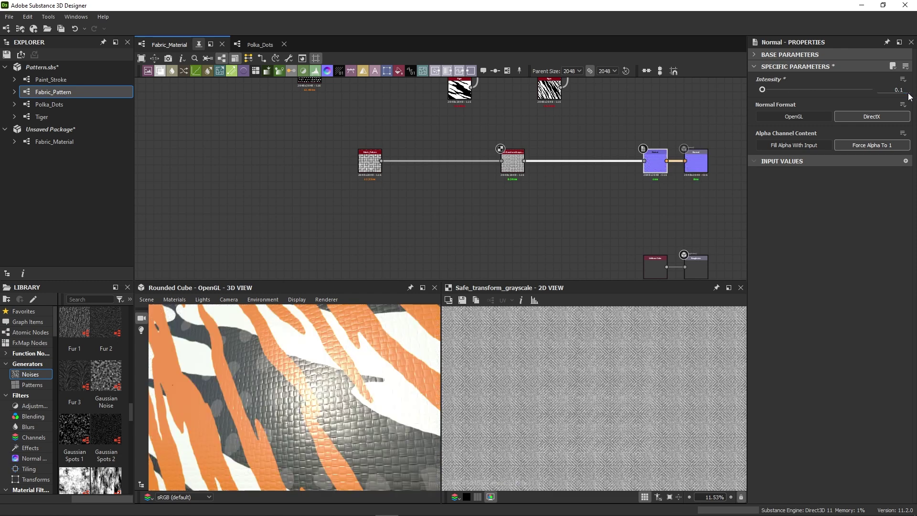
{"action": "left_click_drag", "start_coordinate": [321, 354], "coordinate": [311, 396]}
Move the Height output and its Uniform Color node directly beneath the Normal node and its output.
{"action": "scroll", "coordinate": [500, 210], "scroll_direction": "down", "scroll_amount": 1}
{"action": "middle_click_drag", "start_coordinate": [500, 210], "coordinate": [426, 165]}
{"action": "scroll", "coordinate": [425, 165], "scroll_direction": "down", "scroll_amount": 1}
{"action": "scroll", "coordinate": [584, 227], "scroll_direction": "up", "scroll_amount": 3}
{"action": "middle_click_drag", "start_coordinate": [580, 264], "coordinate": [561, 150]}
{"action": "left_click_drag", "start_coordinate": [567, 260], "coordinate": [431, 203]}
{"action": "middle_click_drag", "start_coordinate": [431, 203], "coordinate": [434, 231]}
{"action": "scroll", "coordinate": [449, 232], "scroll_direction": "down", "scroll_amount": 3}
{"action": "left_click_drag", "start_coordinate": [479, 238], "coordinate": [479, 142]}
{"action": "scroll", "coordinate": [481, 128], "scroll_direction": "up", "scroll_amount": 6}
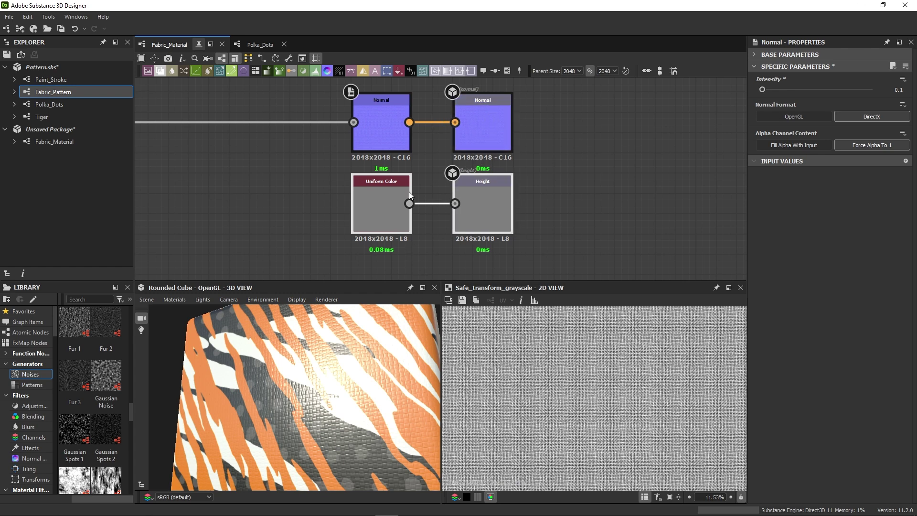
{"action": "scroll", "coordinate": [334, 373], "scroll_direction": "up", "scroll_amount": 4}
{"action": "scroll", "coordinate": [296, 208], "scroll_direction": "down", "scroll_amount": 2}
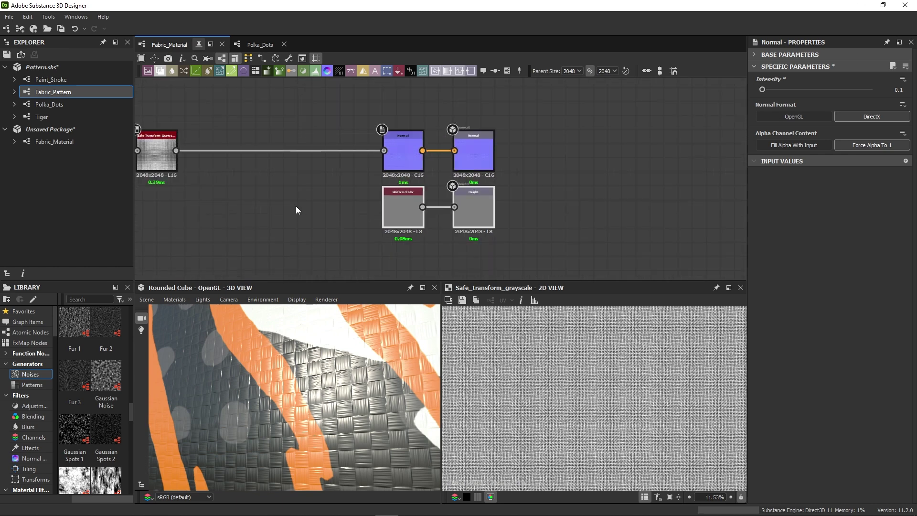
Connect Safe Transform Grayscale to the Height output, delete its Uniform Color node and move the Normal node away from its output.
{"action": "middle_click_drag", "start_coordinate": [296, 204], "coordinate": [332, 204]}
{"action": "left_click_drag", "start_coordinate": [214, 148], "coordinate": [491, 206]}
{"action": "scroll", "coordinate": [497, 253], "scroll_direction": "down", "scroll_amount": 3}
{"action": "left_click_drag", "start_coordinate": [459, 243], "coordinate": [466, 236]}
{"action": "key", "text": "Delete"}
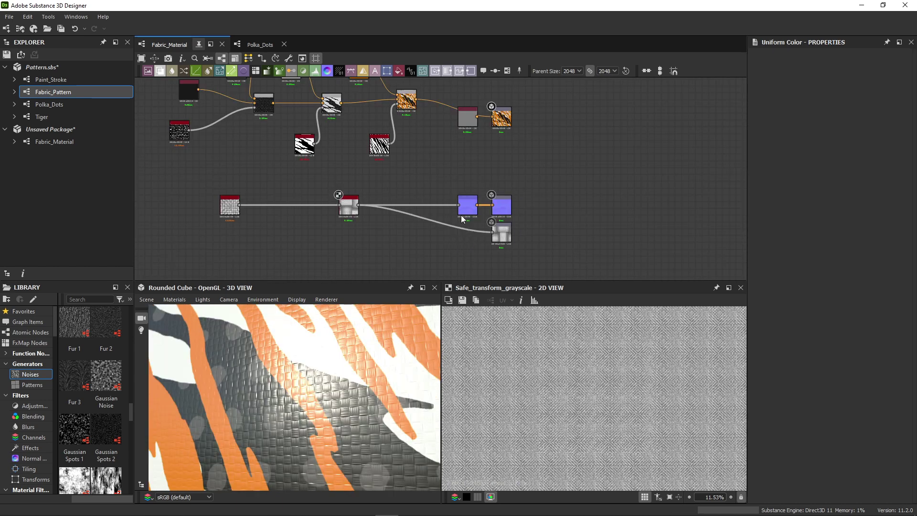
{"action": "left_click_drag", "start_coordinate": [464, 205], "coordinate": [428, 205]}
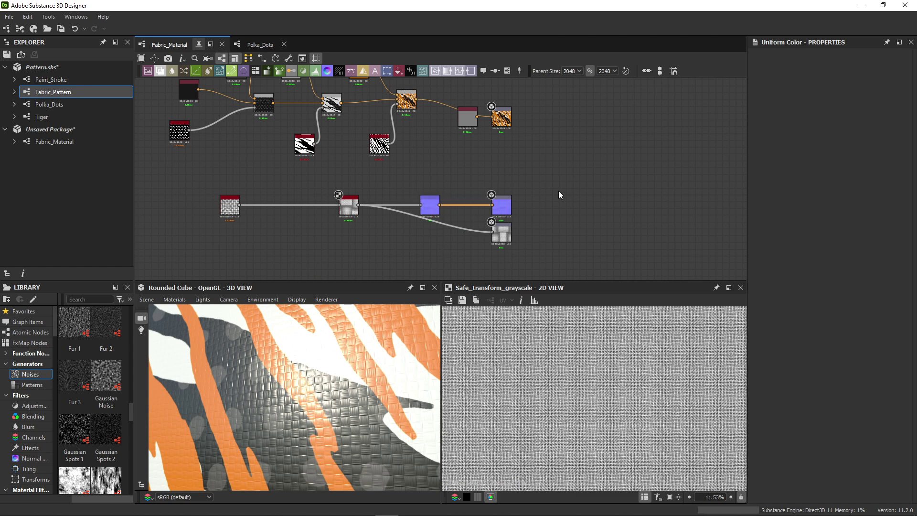
Add a Curvature Smooth node above the Normal node, feed it from the Normal node and inspect its pattern up close.
{"action": "scroll", "coordinate": [432, 199], "scroll_direction": "up", "scroll_amount": 3}
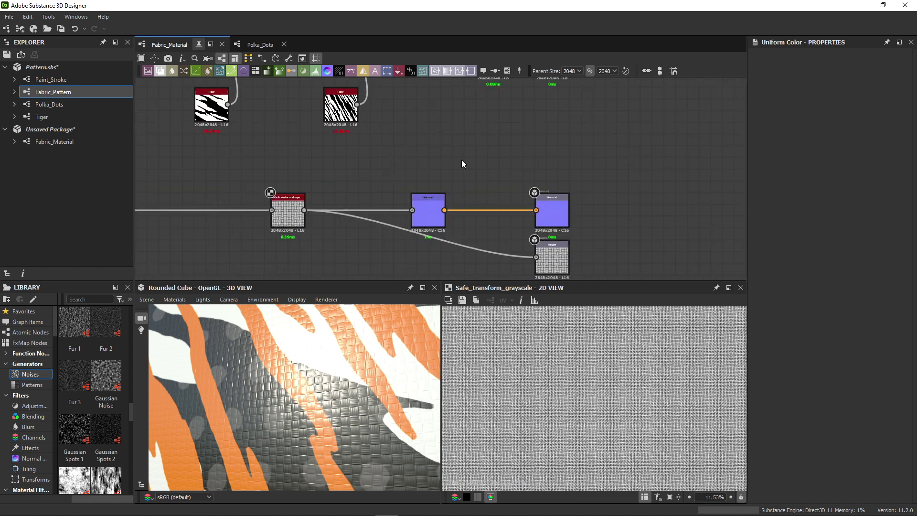
{"action": "key", "text": "space"}
{"action": "type", "text": "curvat"}
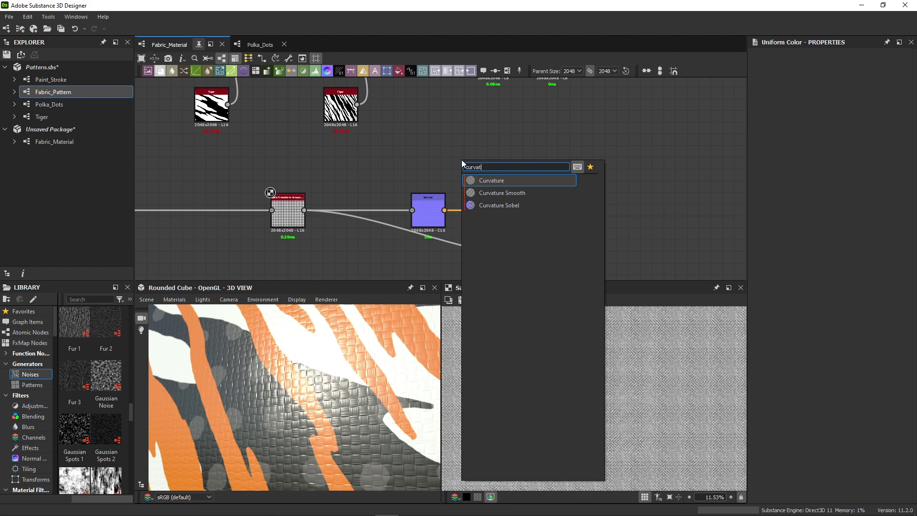
{"action": "left_click", "coordinate": [511, 193]}
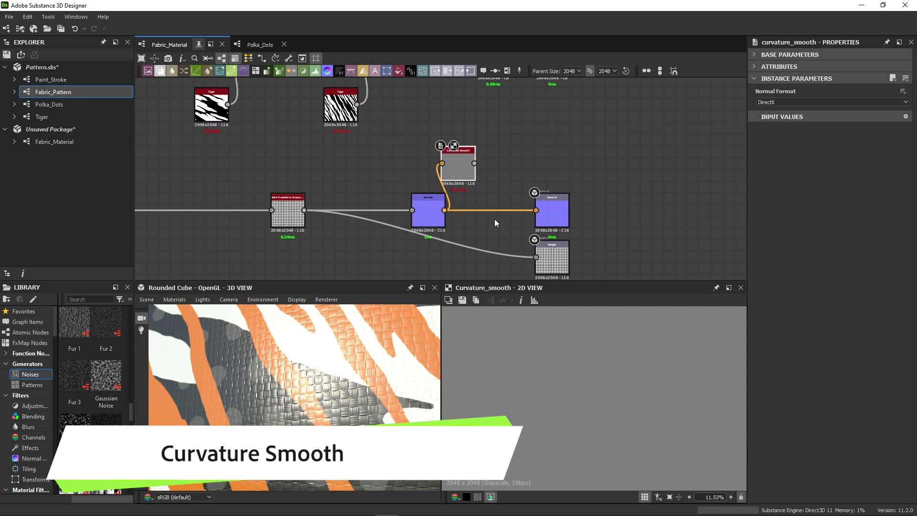
{"action": "scroll", "coordinate": [556, 403], "scroll_direction": "up", "scroll_amount": 5}
{"action": "scroll", "coordinate": [545, 389], "scroll_direction": "up", "scroll_amount": 1}
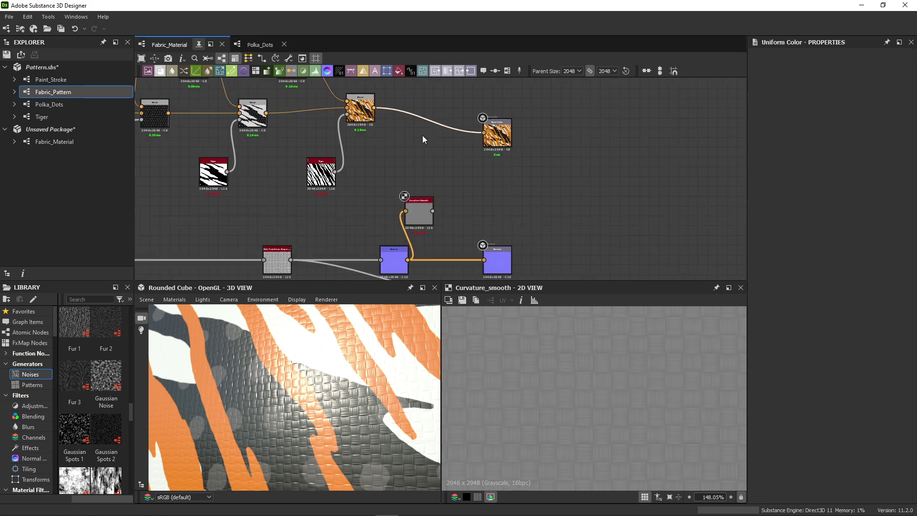
Insert a Blend node before the Base Color output and connect Curvature Smooth to its foreground input.
{"action": "key", "text": "space"}
{"action": "left_click", "coordinate": [448, 156]}
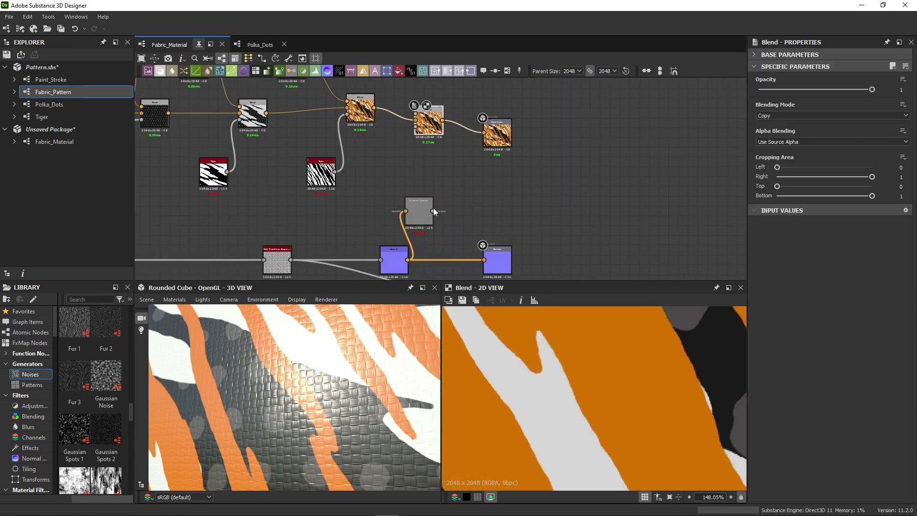
{"action": "left_click_drag", "start_coordinate": [433, 210], "coordinate": [415, 114]}
{"action": "scroll", "coordinate": [471, 181], "scroll_direction": "up", "scroll_amount": 2}
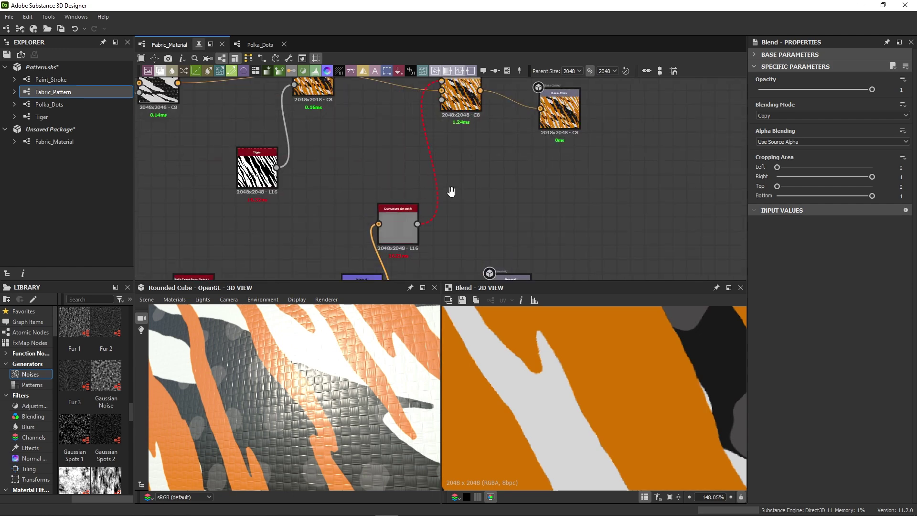
{"action": "middle_click_drag", "start_coordinate": [450, 192], "coordinate": [452, 199]}
{"action": "middle_click_drag", "start_coordinate": [442, 164], "coordinate": [438, 202]}
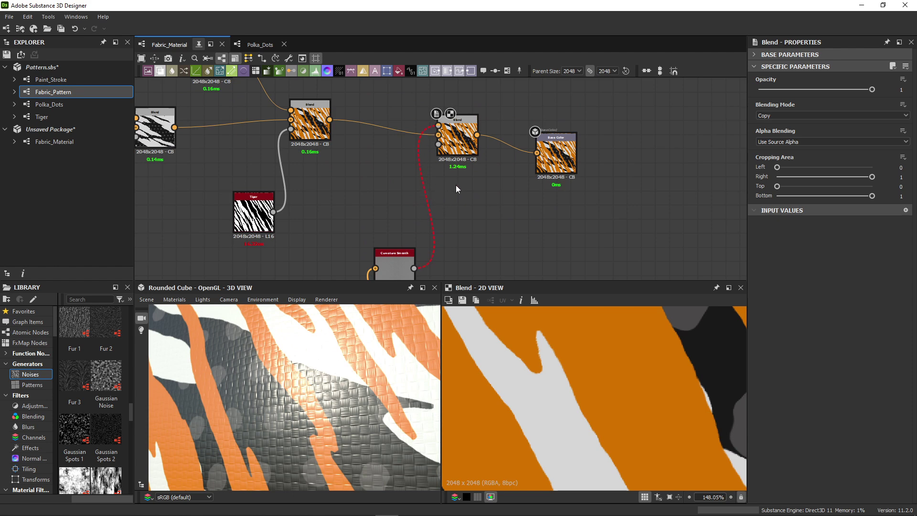
Insert a Gradient Map node on the link between Curvature Smooth and the Blend node's foreground.
{"action": "left_click_drag", "start_coordinate": [457, 184], "coordinate": [405, 200]}
{"action": "key", "text": "space"}
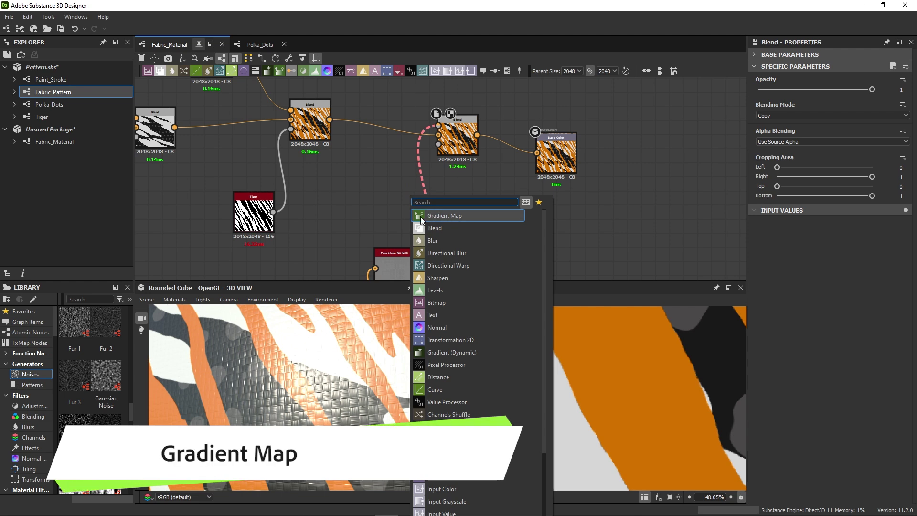
{"action": "left_click", "coordinate": [454, 216]}
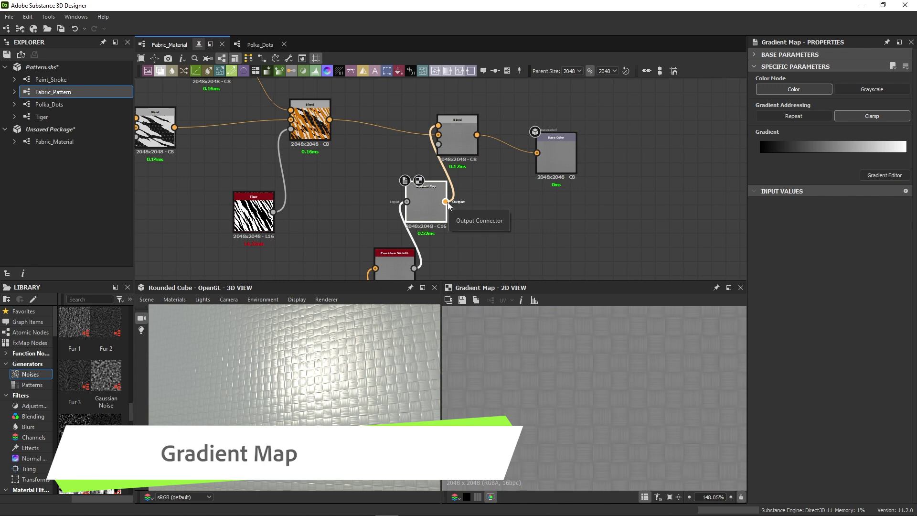
Set the final Blend node's blending mode to Overlay and inspect the weave over the colored pattern.
{"action": "left_click", "coordinate": [458, 140]}
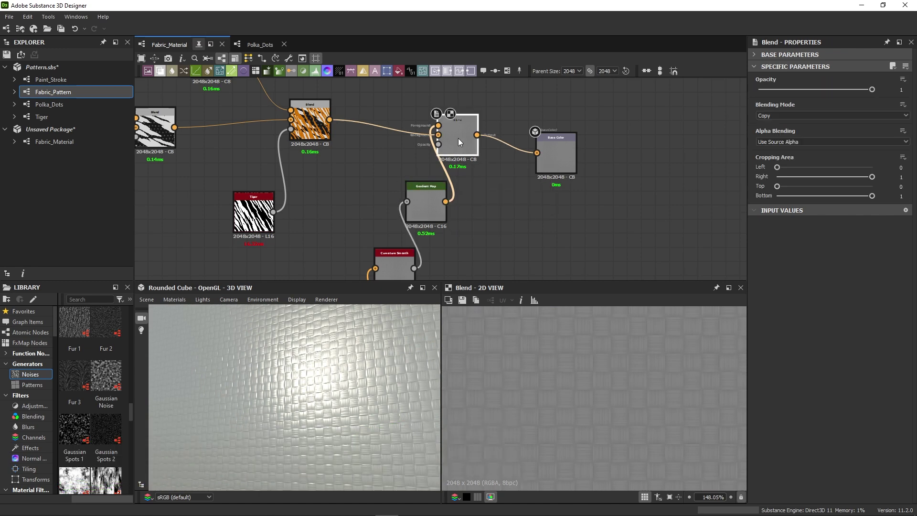
{"action": "left_click", "coordinate": [778, 115]}
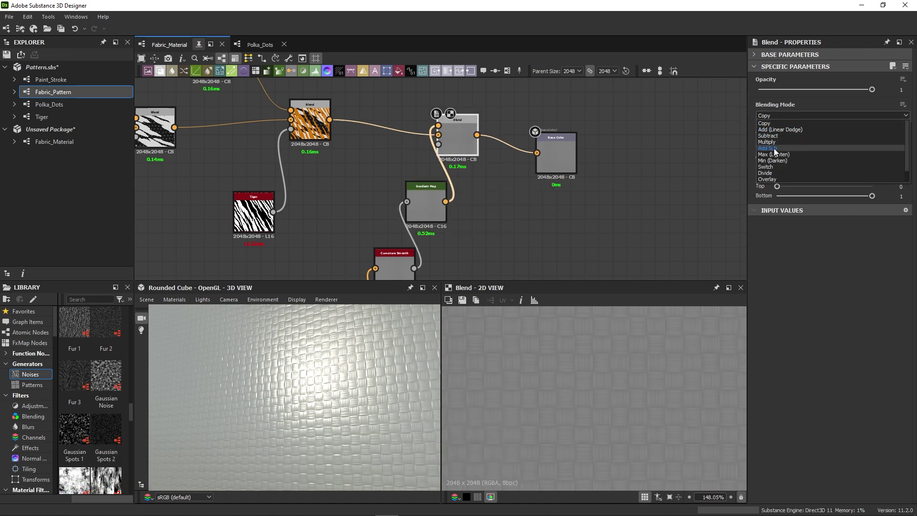
{"action": "left_click", "coordinate": [767, 180]}
{"action": "scroll", "coordinate": [554, 420], "scroll_direction": "down", "scroll_amount": 2}
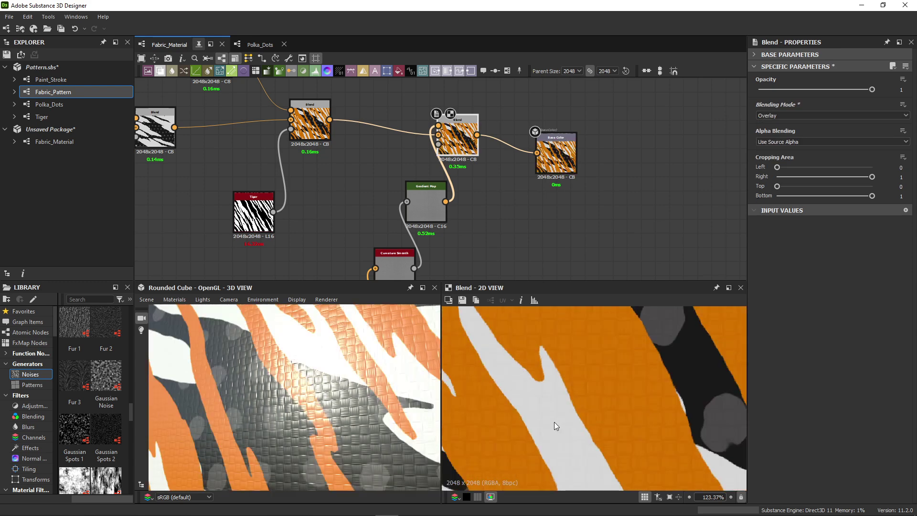
{"action": "scroll", "coordinate": [545, 399], "scroll_direction": "up", "scroll_amount": 5}
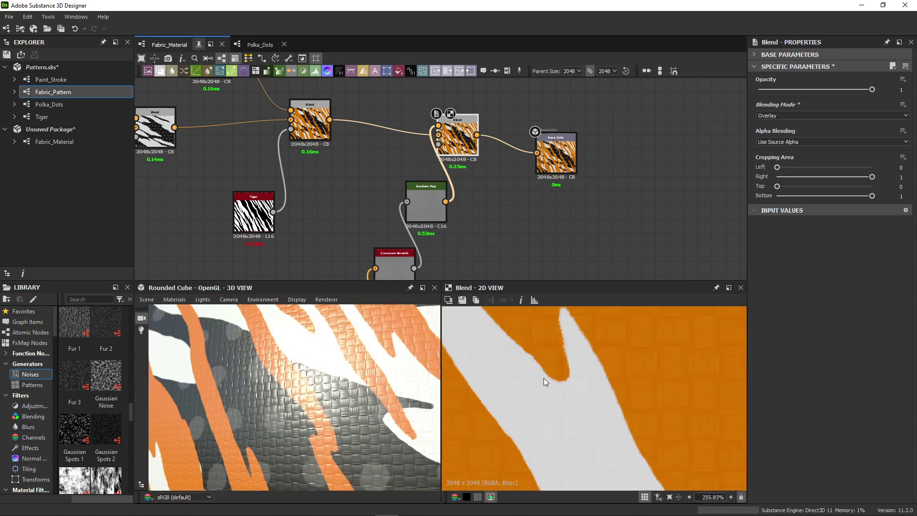
{"action": "scroll", "coordinate": [495, 213], "scroll_direction": "down", "scroll_amount": 3}
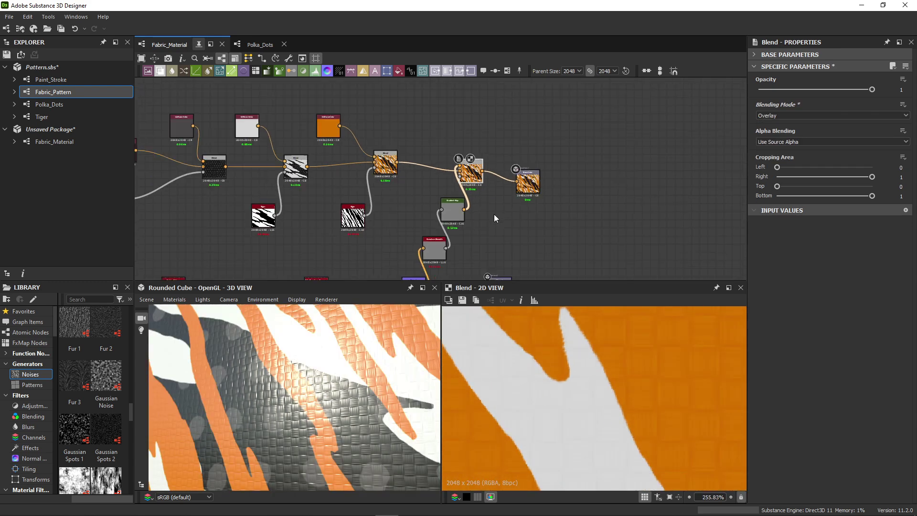
Move the final Blend, Base Color and Gradient Map nodes away from Curvature Smooth and inspect the cube from several angles.
{"action": "left_click_drag", "start_coordinate": [551, 216], "coordinate": [458, 158]}
{"action": "left_click_drag", "start_coordinate": [452, 215], "coordinate": [488, 201]}
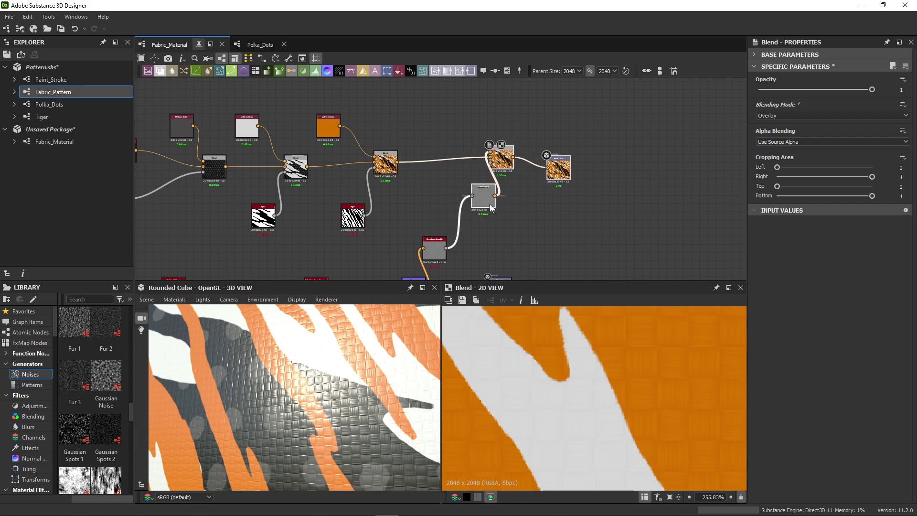
{"action": "left_click_drag", "start_coordinate": [488, 201], "coordinate": [492, 200]}
{"action": "mouse_move", "coordinate": [259, 440]}
{"action": "left_mouse_down"}
{"action": "mouse_move", "coordinate": [258, 456]}
{"action": "mouse_move", "coordinate": [243, 448]}
{"action": "left_mouse_up"}
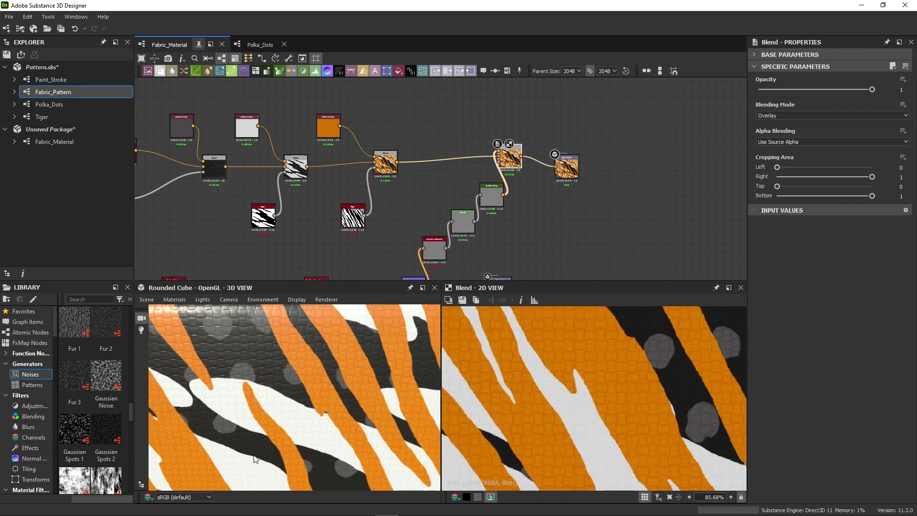
{"action": "scroll", "coordinate": [287, 422], "scroll_direction": "down", "scroll_amount": 3}
{"action": "left_click_drag", "start_coordinate": [287, 422], "coordinate": [296, 384]}
Set the grayscale output of the Uniform Color node feeding Roughness to 99.
{"action": "middle_click_drag", "start_coordinate": [534, 216], "coordinate": [538, 142]}
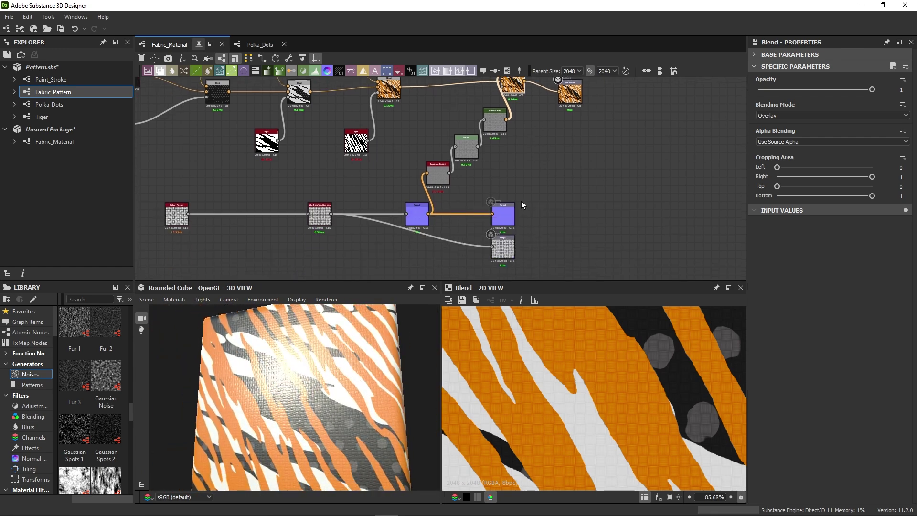
{"action": "middle_click_drag", "start_coordinate": [521, 201], "coordinate": [520, 147]}
{"action": "scroll", "coordinate": [459, 167], "scroll_direction": "down", "scroll_amount": 2}
{"action": "scroll", "coordinate": [474, 246], "scroll_direction": "up", "scroll_amount": 8}
{"action": "left_click", "coordinate": [421, 208]}
{"action": "left_click_drag", "start_coordinate": [825, 133], "coordinate": [827, 132]}
{"action": "scroll", "coordinate": [287, 427], "scroll_direction": "up", "scroll_amount": 6}
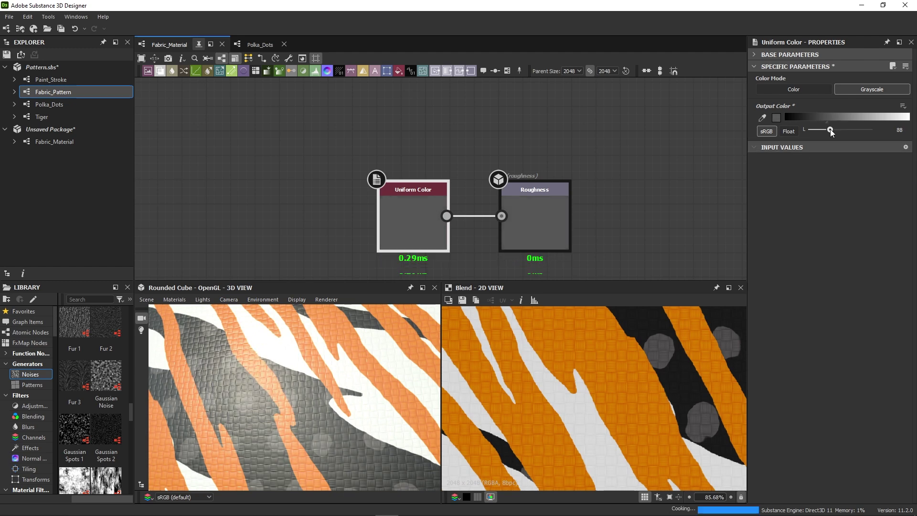
{"action": "left_click_drag", "start_coordinate": [831, 130], "coordinate": [834, 130]}
Move the Uniform Color node away from Roughness, add a Blend node between them and connect the Uniform Color to its background.
{"action": "scroll", "coordinate": [395, 246], "scroll_direction": "down", "scroll_amount": 5}
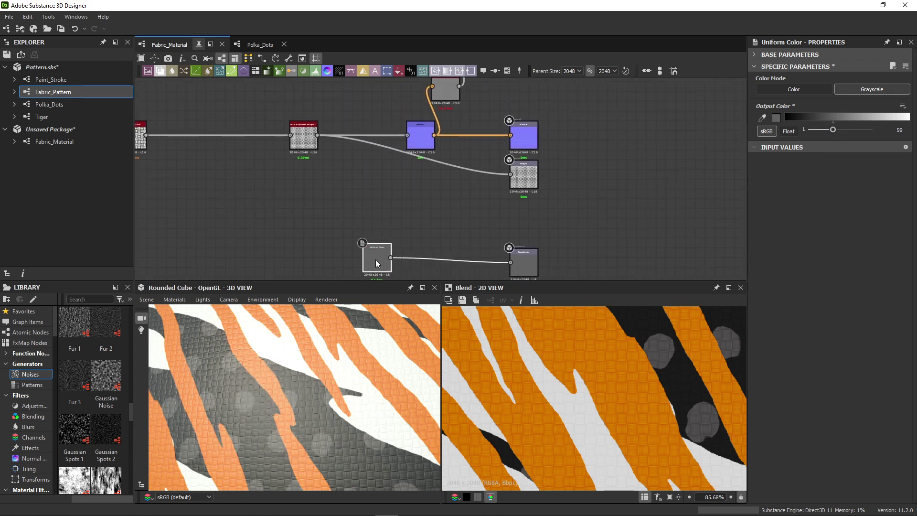
{"action": "left_click_drag", "start_coordinate": [369, 262], "coordinate": [257, 262]}
{"action": "scroll", "coordinate": [380, 234], "scroll_direction": "down", "scroll_amount": 3}
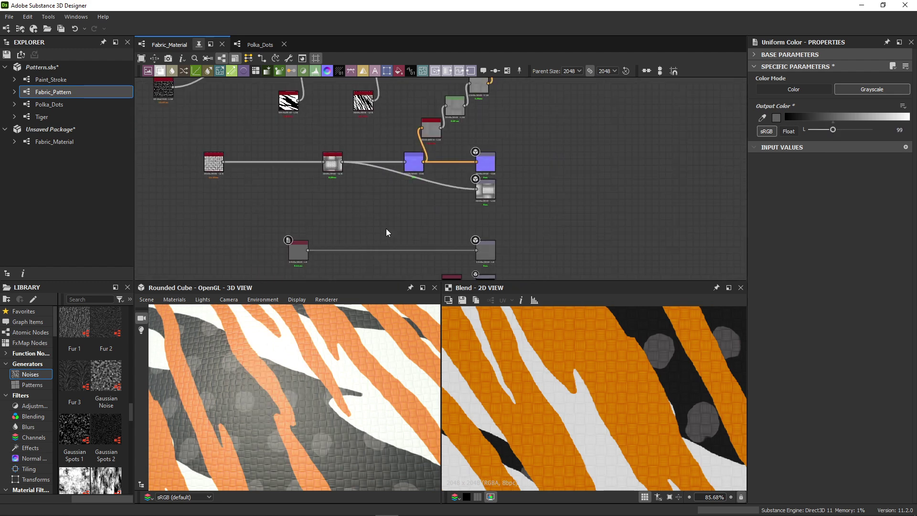
{"action": "key", "text": "space"}
{"action": "left_click", "coordinate": [407, 223]}
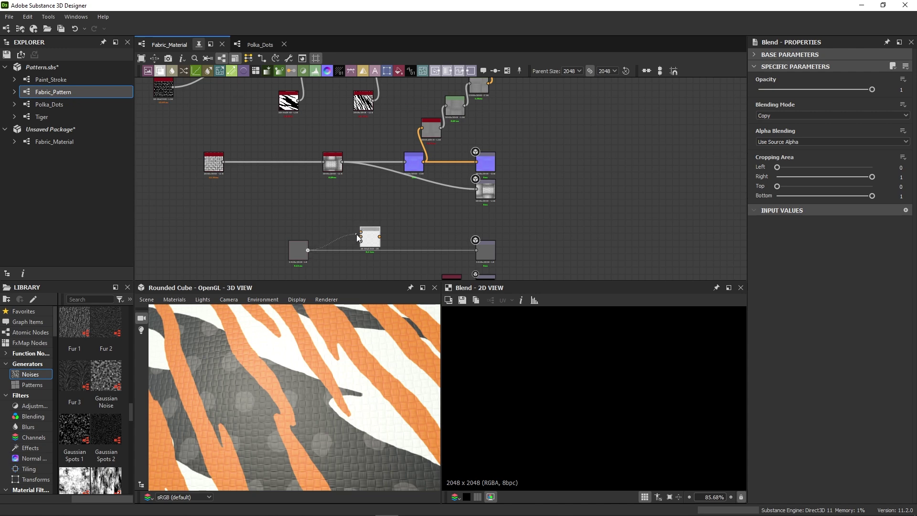
{"action": "left_click_drag", "start_coordinate": [356, 234], "coordinate": [361, 236]}
Connect the first Tiger node to the new Blend's opacity and the Blend's output to Roughness.
{"action": "middle_click_drag", "start_coordinate": [333, 183], "coordinate": [348, 199]}
{"action": "scroll", "coordinate": [348, 199], "scroll_direction": "down", "scroll_amount": 1}
{"action": "left_click_drag", "start_coordinate": [319, 130], "coordinate": [368, 247]}
{"action": "scroll", "coordinate": [372, 258], "scroll_direction": "up", "scroll_amount": 4}
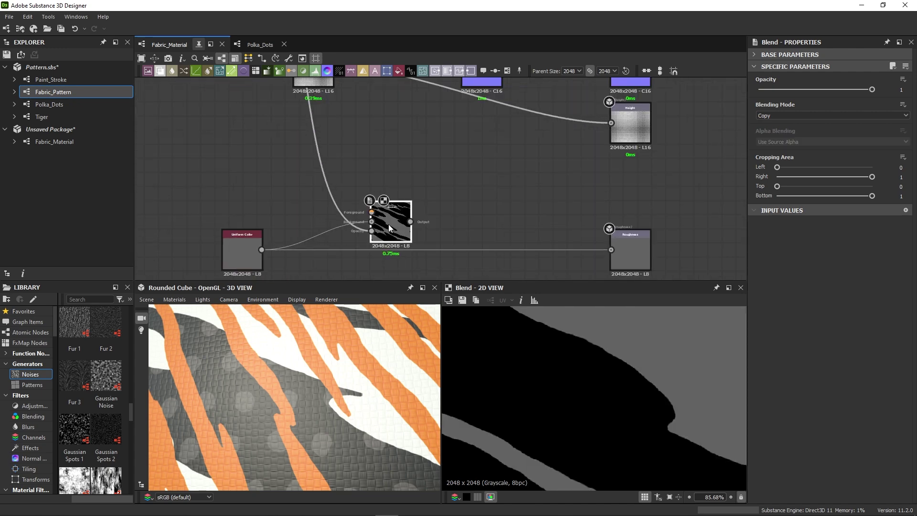
{"action": "left_click_drag", "start_coordinate": [411, 221], "coordinate": [623, 250]}
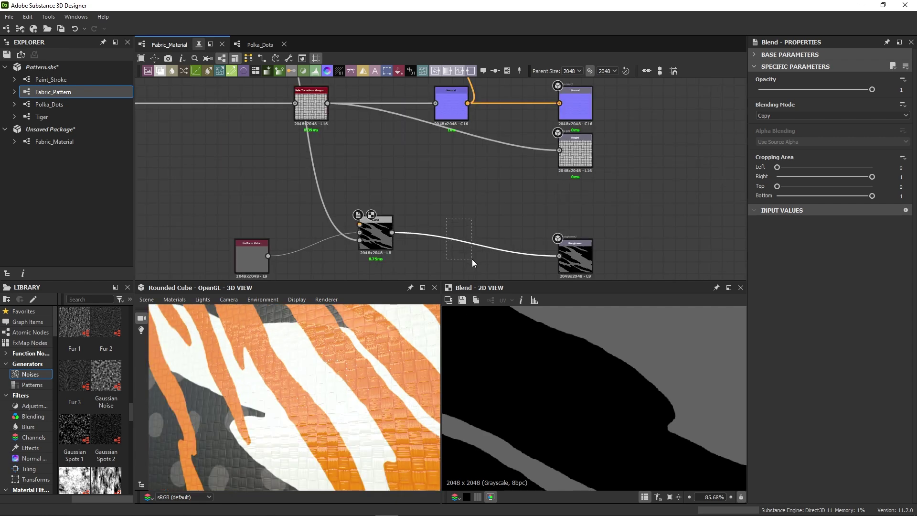
Insert a second Blend node before Roughness, feed the second Tiger node into its opacity and inspect the cube's surface.
{"action": "key", "text": "space"}
{"action": "left_click", "coordinate": [497, 227]}
{"action": "scroll", "coordinate": [414, 215], "scroll_direction": "down", "scroll_amount": 3}
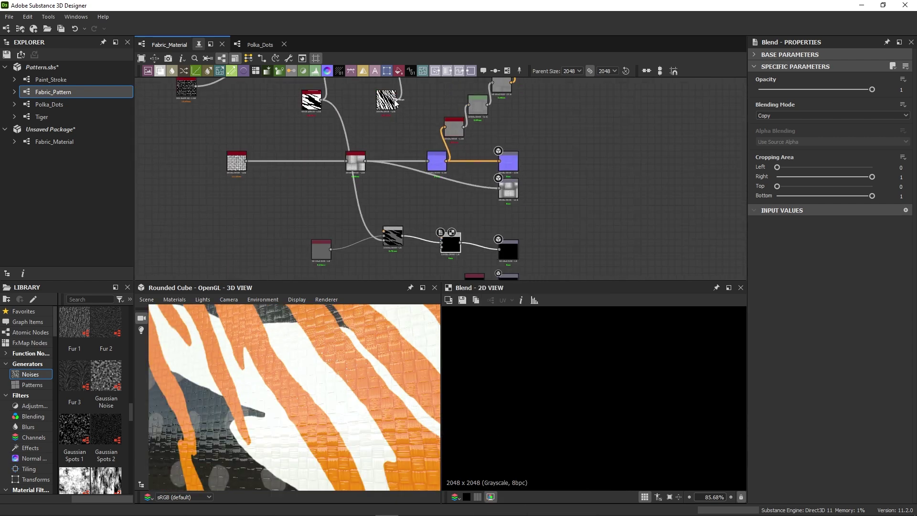
{"action": "left_click_drag", "start_coordinate": [397, 100], "coordinate": [440, 247]}
{"action": "scroll", "coordinate": [411, 247], "scroll_direction": "down", "scroll_amount": 3}
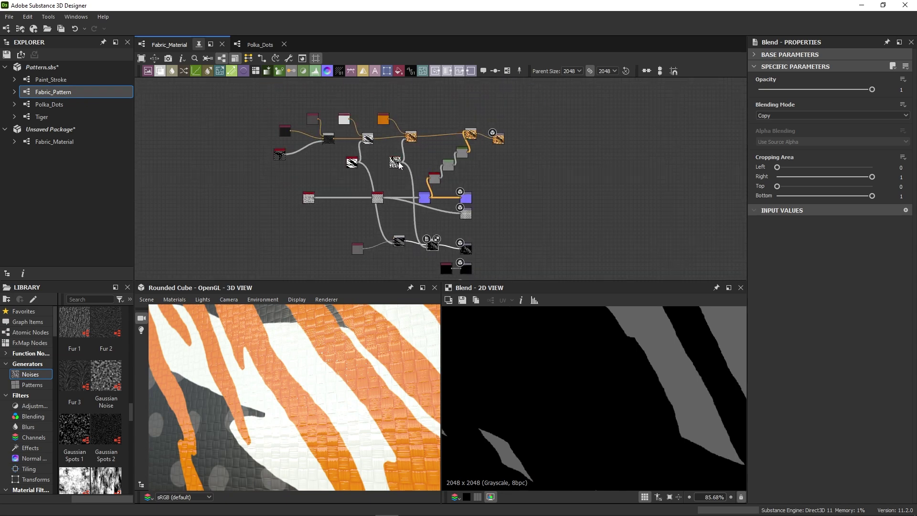
{"action": "scroll", "coordinate": [416, 251], "scroll_direction": "up", "scroll_amount": 3}
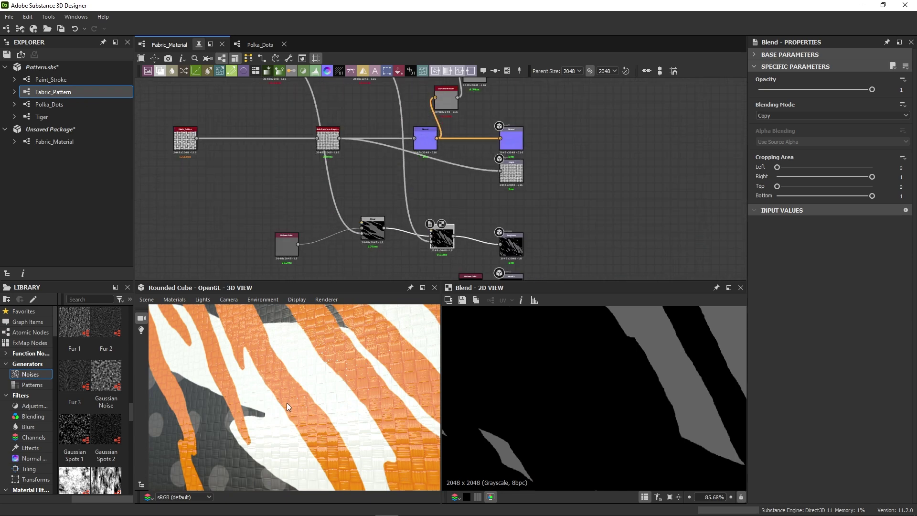
{"action": "mouse_move", "coordinate": [287, 402]}
{"action": "left_mouse_down"}
{"action": "mouse_move", "coordinate": [313, 385]}
{"action": "mouse_move", "coordinate": [292, 388]}
{"action": "mouse_move", "coordinate": [290, 399]}
{"action": "left_mouse_up"}
{"action": "scroll", "coordinate": [290, 400], "scroll_direction": "up", "scroll_amount": 3}
{"action": "scroll", "coordinate": [412, 244], "scroll_direction": "up", "scroll_amount": 2}
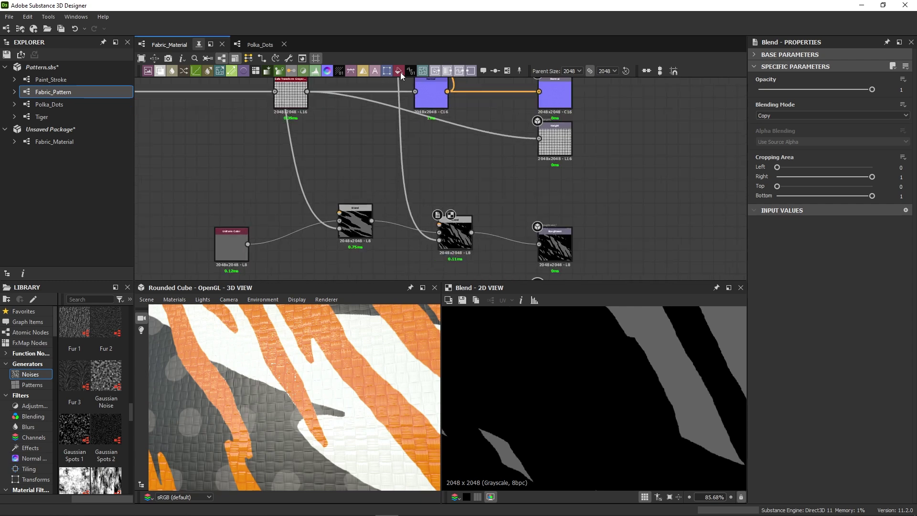
Add a Uniform Color node feeding the foreground of both Roughness Blend nodes, in grayscale mode with output 70, and check the cube.
{"action": "left_click_drag", "start_coordinate": [401, 72], "coordinate": [348, 159]}
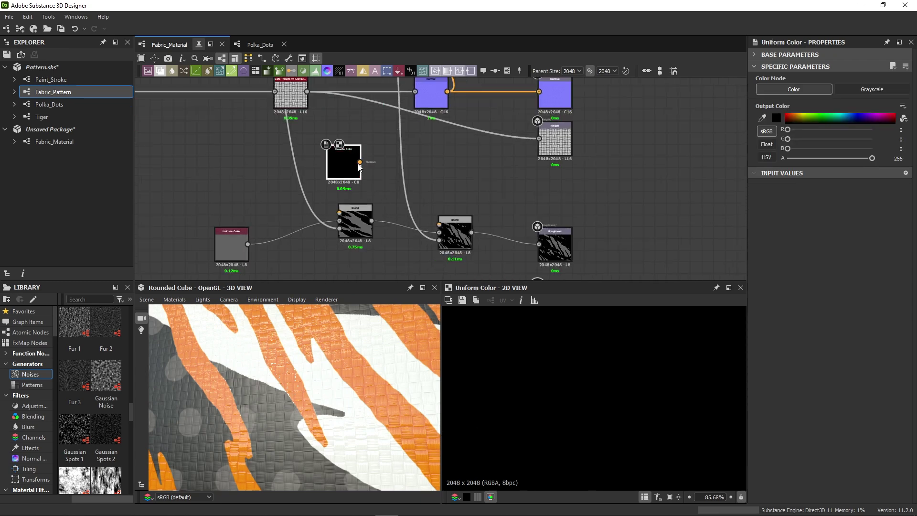
{"action": "left_click_drag", "start_coordinate": [360, 162], "coordinate": [325, 168]}
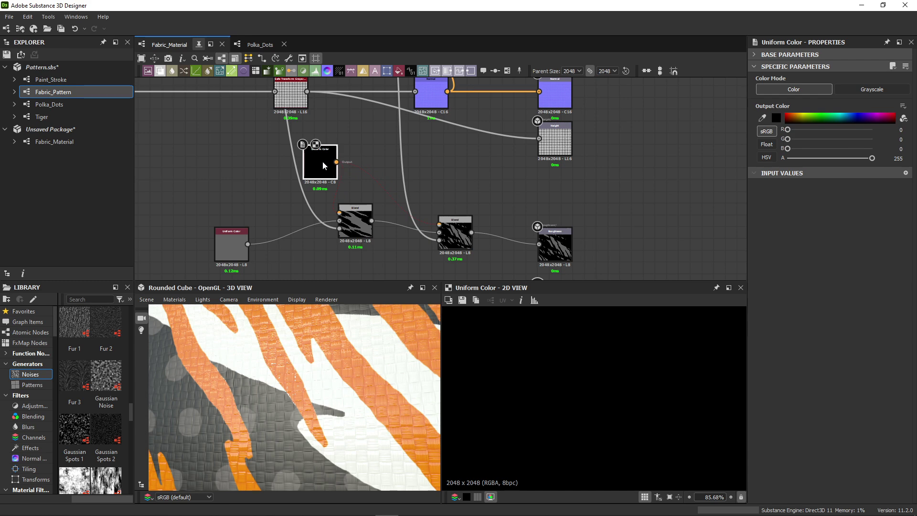
{"action": "left_click", "coordinate": [872, 89]}
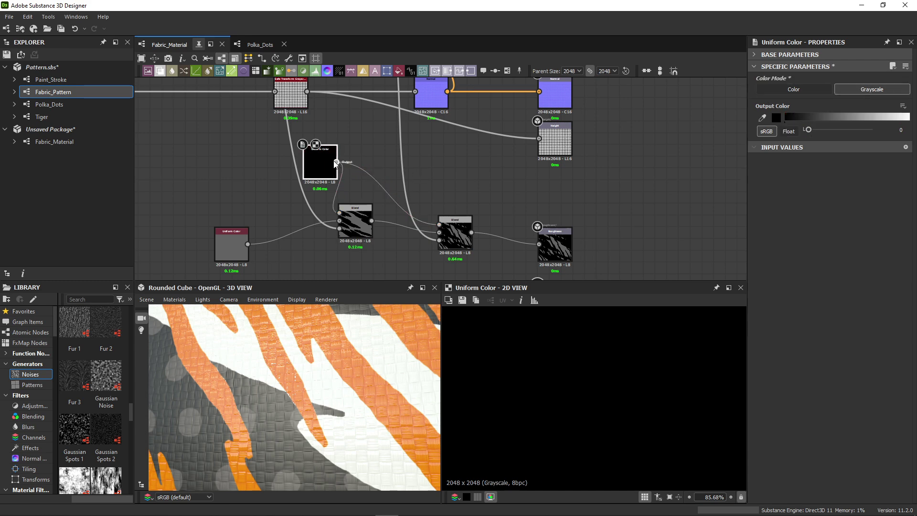
{"action": "left_click_drag", "start_coordinate": [807, 129], "coordinate": [827, 135]}
{"action": "scroll", "coordinate": [299, 395], "scroll_direction": "down", "scroll_amount": 5}
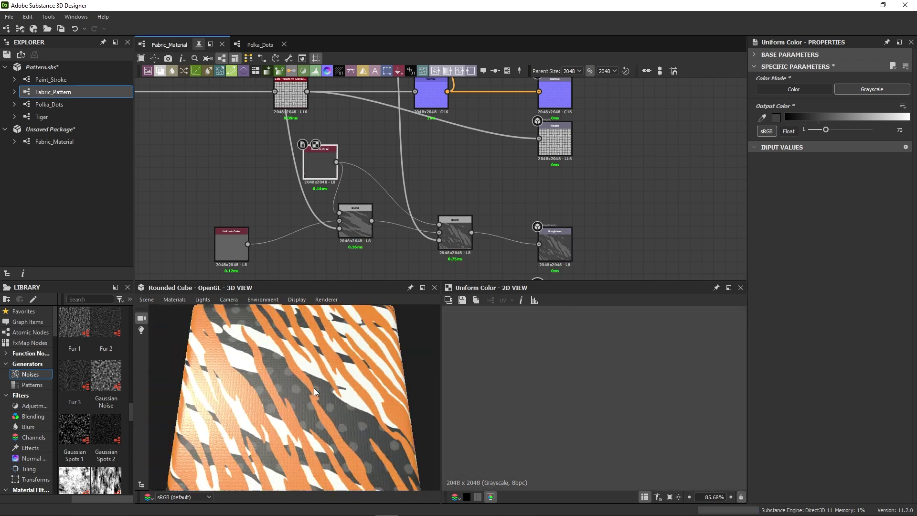
{"action": "left_click_drag", "start_coordinate": [313, 390], "coordinate": [284, 378]}
{"action": "scroll", "coordinate": [422, 210], "scroll_direction": "down", "scroll_amount": 6}
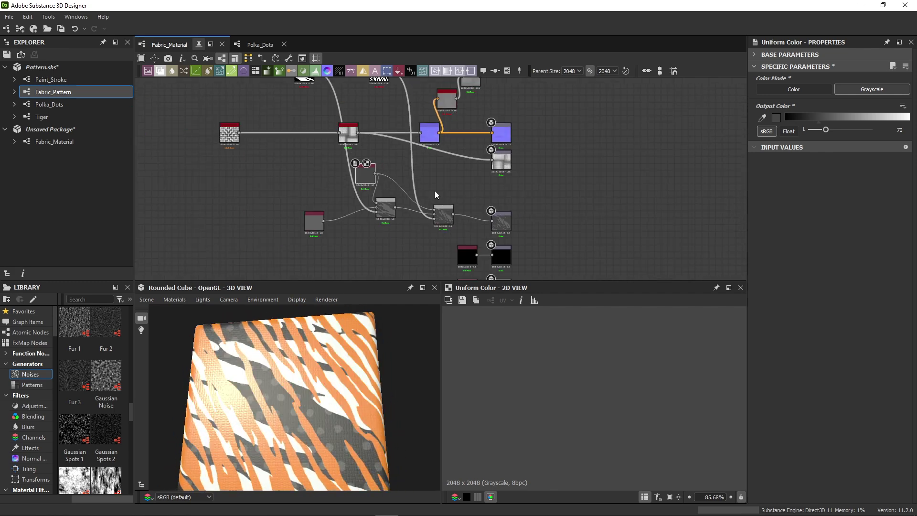
Lower the Coverage of the first Tiger node, which masks the white color.
{"action": "left_click_drag", "start_coordinate": [390, 187], "coordinate": [363, 193]}
{"action": "middle_click_drag", "start_coordinate": [360, 200], "coordinate": [338, 234]}
{"action": "scroll", "coordinate": [338, 234], "scroll_direction": "down", "scroll_amount": 2}
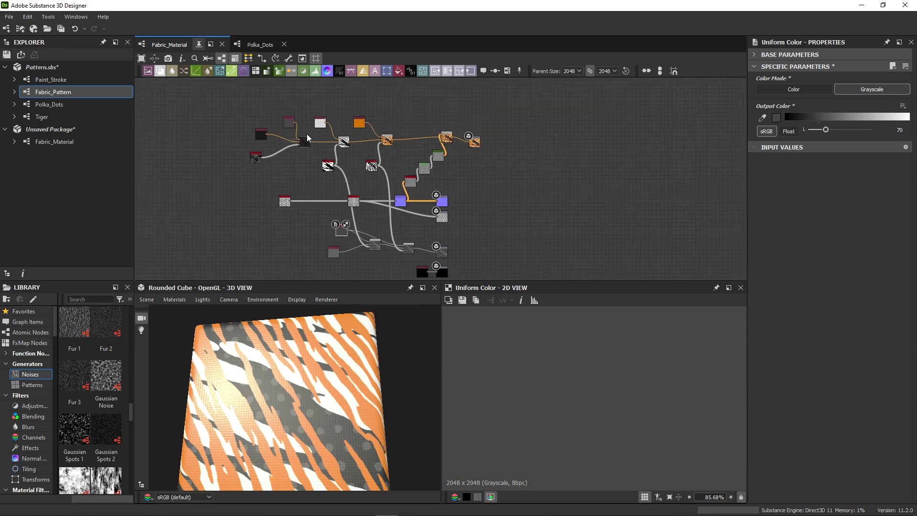
{"action": "middle_click_drag", "start_coordinate": [306, 131], "coordinate": [312, 121]}
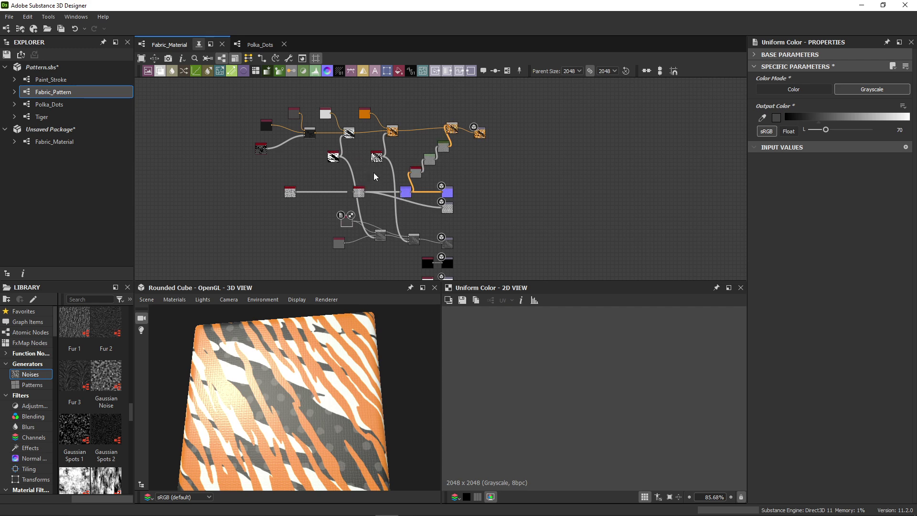
{"action": "left_click", "coordinate": [333, 157]}
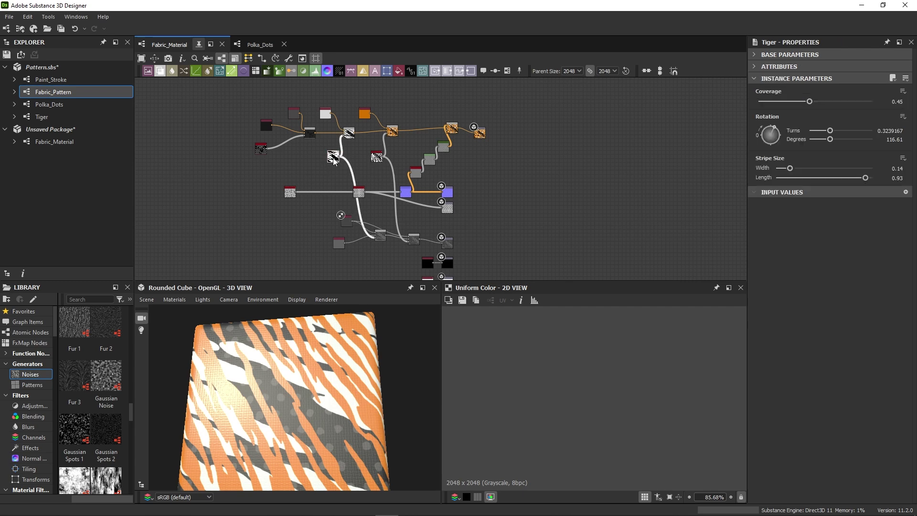
{"action": "left_click_drag", "start_coordinate": [809, 102], "coordinate": [749, 114]}
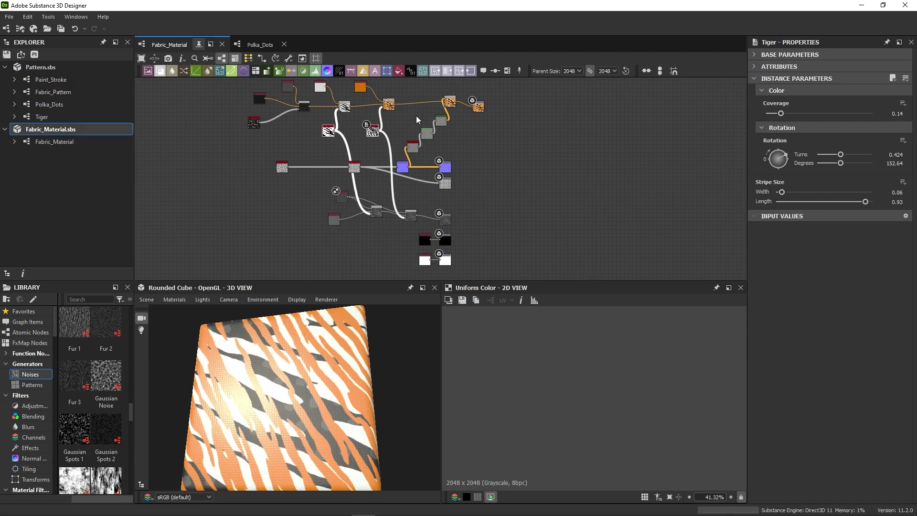
Set the Type attribute of the Fabric_Material graph to Material.
{"action": "middle_click_drag", "start_coordinate": [417, 115], "coordinate": [429, 145]}
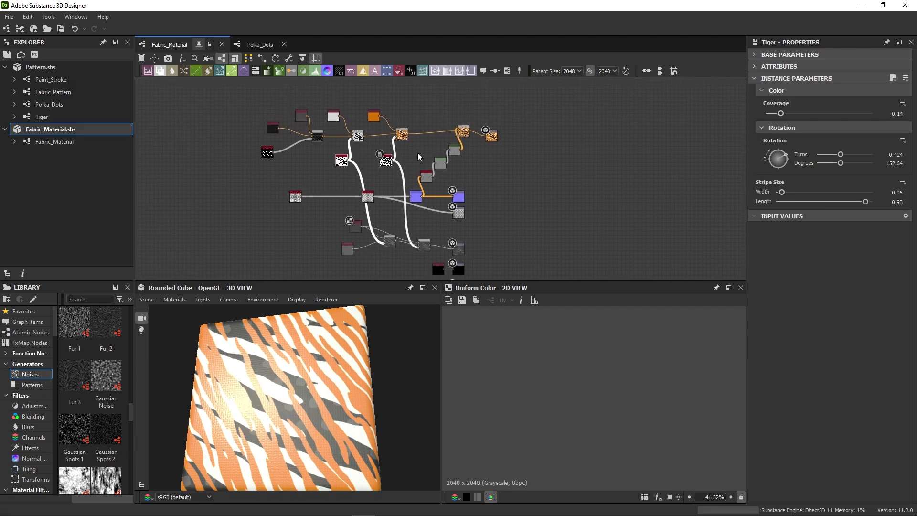
{"action": "left_click", "coordinate": [422, 148]}
{"action": "left_click", "coordinate": [765, 69]}
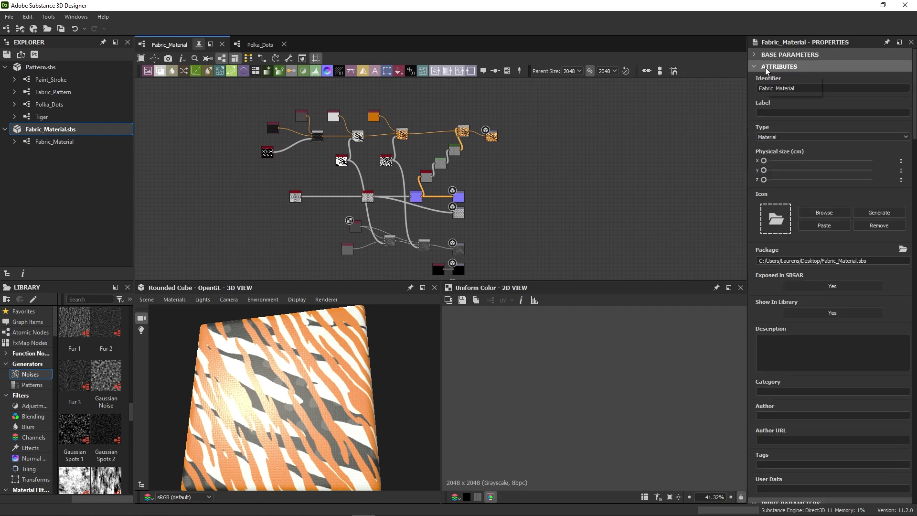
{"action": "left_click", "coordinate": [772, 137]}
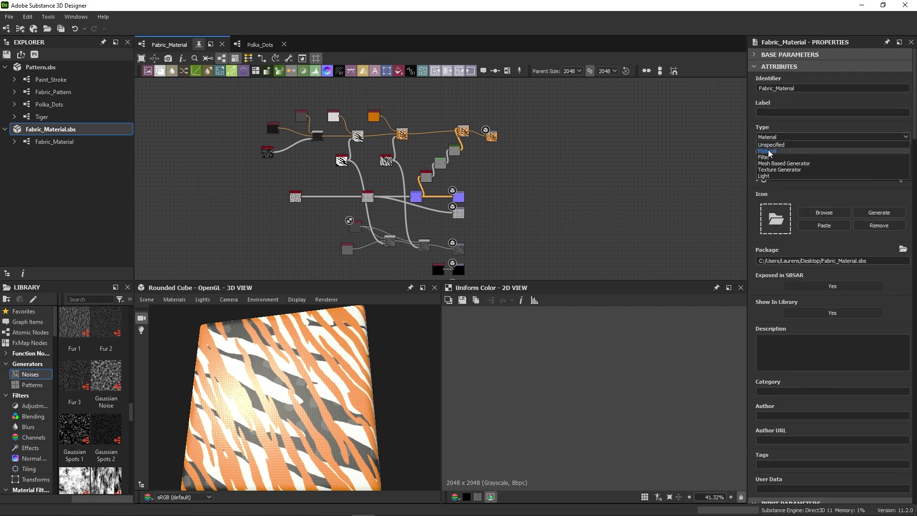
{"action": "left_click", "coordinate": [769, 151]}
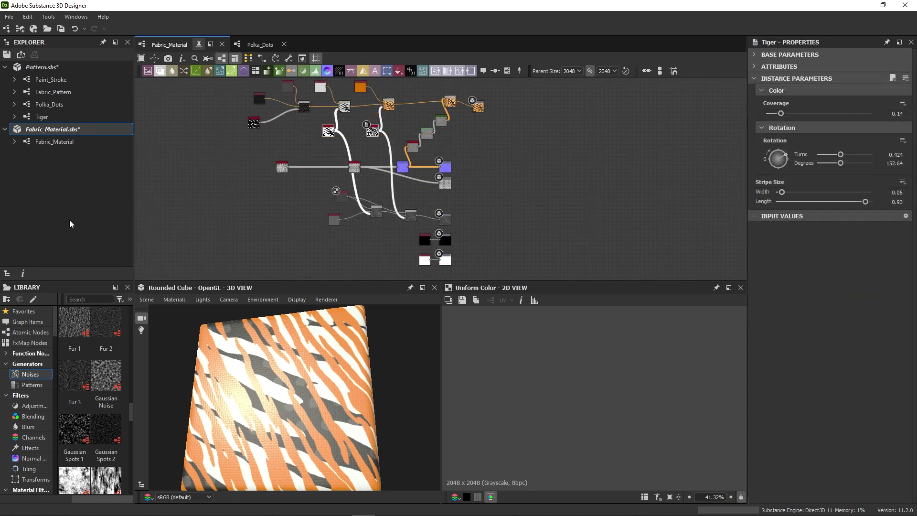
Save all packages and send the Fabric_Material.sbs package to Substance 3D Painter.
{"action": "key", "text": "ctrl+s"}
{"action": "left_click", "coordinate": [11, 19]}
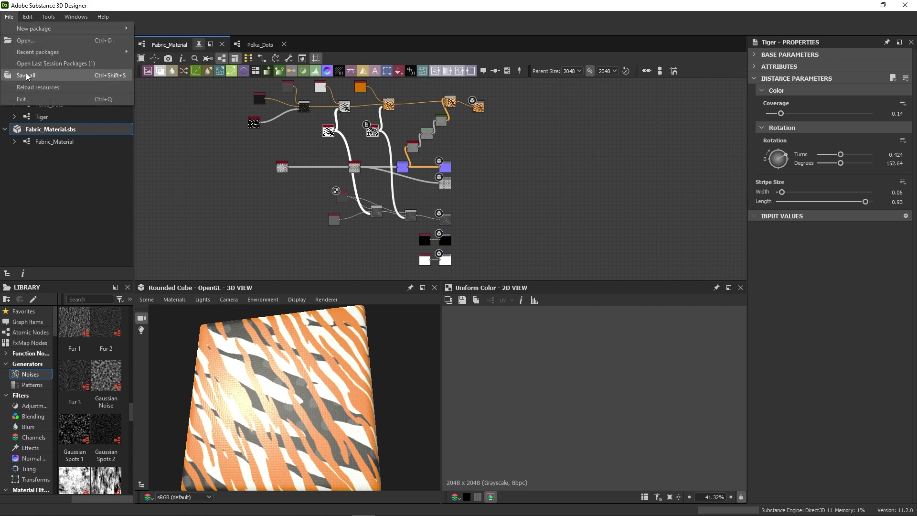
{"action": "left_click", "coordinate": [53, 76]}
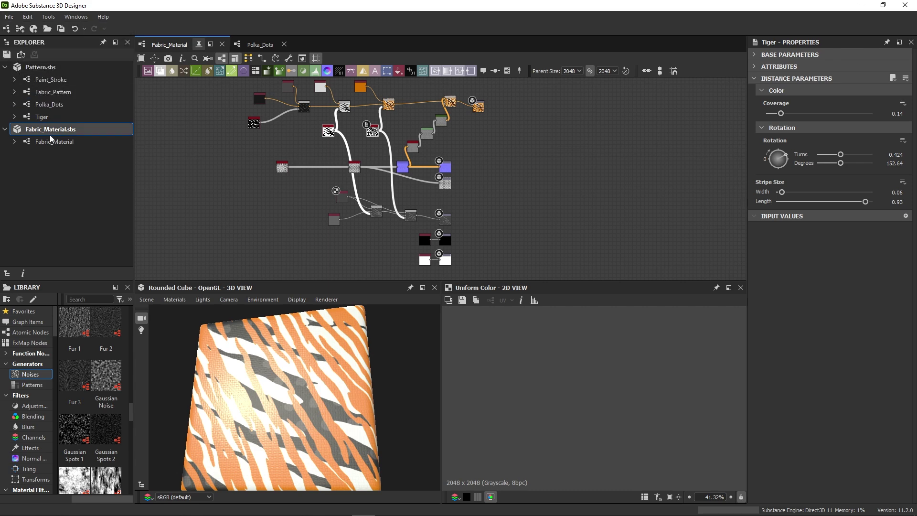
{"action": "right_click", "coordinate": [62, 131]}
{"action": "mouse_move", "coordinate": [96, 253]}
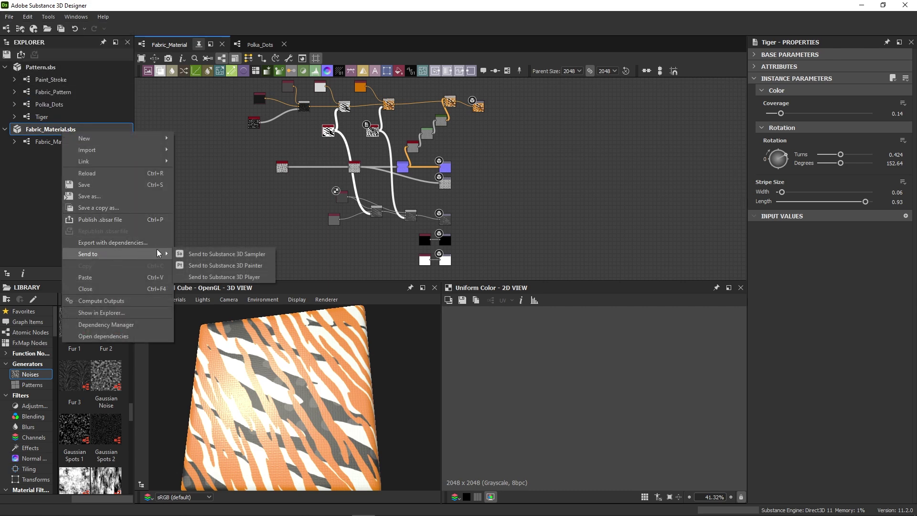
{"action": "left_click", "coordinate": [225, 264]}
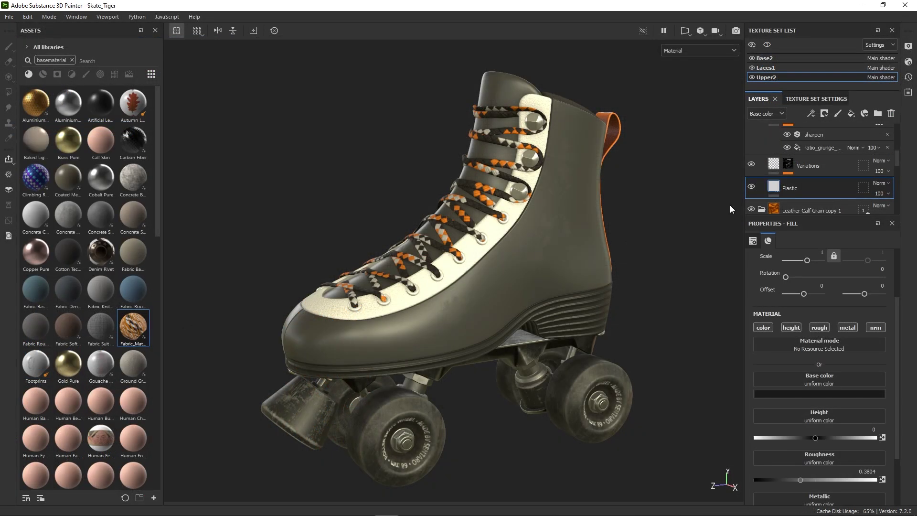
Add Fabric_Material as the top layer of Upper2 and limit its geometry mask to Tongue, Upper_Left and Upper_Right.
{"action": "scroll", "coordinate": [807, 197], "scroll_direction": "up", "scroll_amount": 5}
{"action": "left_click", "coordinate": [812, 136]}
{"action": "left_click_drag", "start_coordinate": [132, 328], "coordinate": [796, 130]}
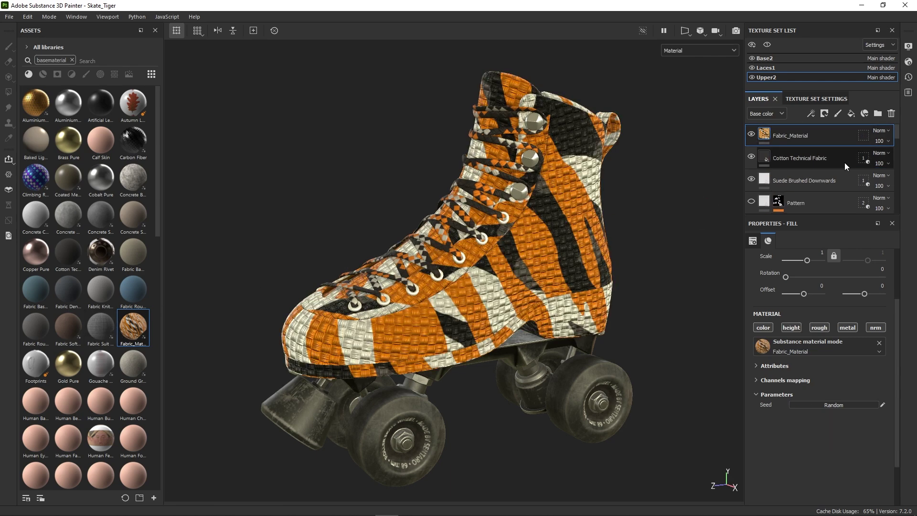
{"action": "left_click", "coordinate": [863, 135]}
{"action": "left_click_drag", "start_coordinate": [754, 306], "coordinate": [756, 271]}
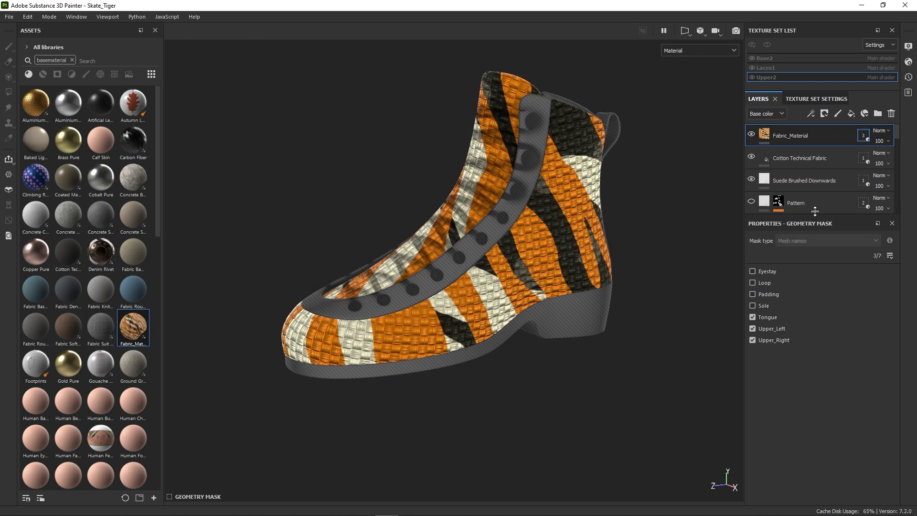
Set the Fabric_Material layer's UV scale to 4, disable its height channel and inspect the fabric on the skate up close.
{"action": "left_click", "coordinate": [765, 134]}
{"action": "left_click", "coordinate": [821, 310]}
{"action": "type", "text": "4"}
{"action": "key", "text": "Return"}
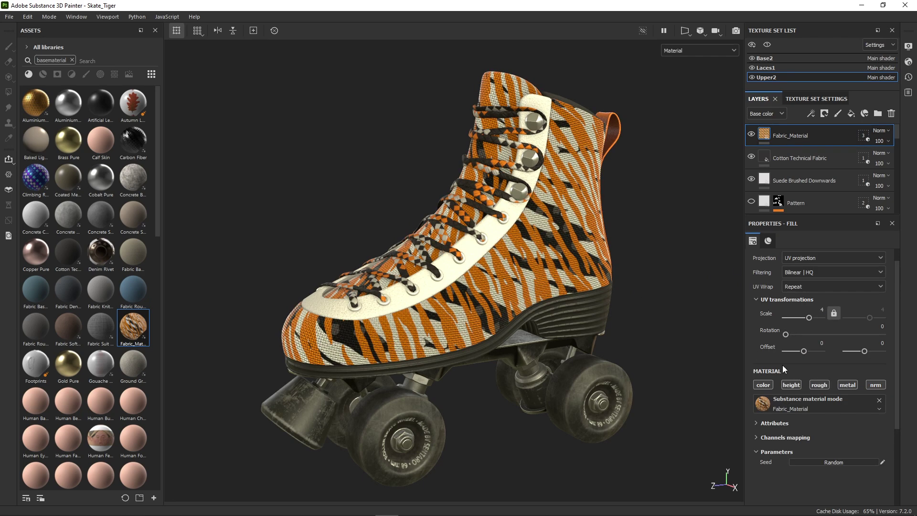
{"action": "left_click", "coordinate": [792, 385]}
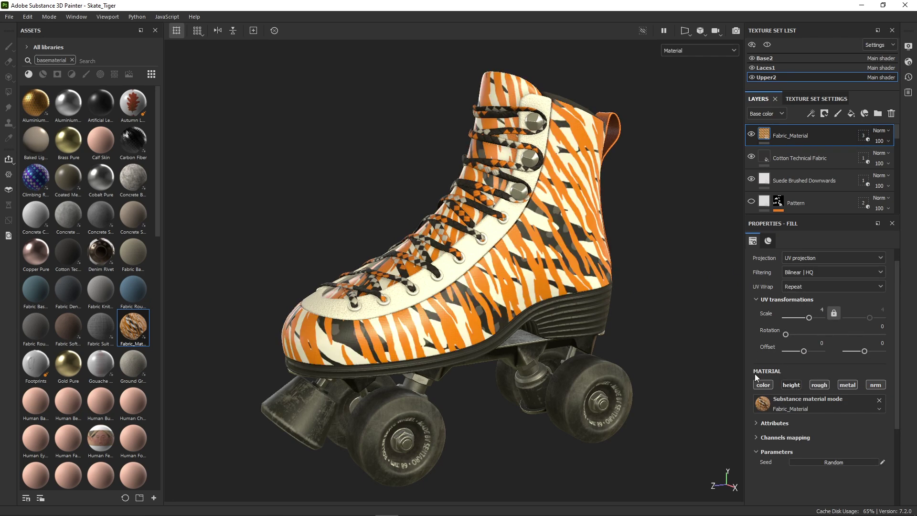
{"action": "scroll", "coordinate": [513, 263], "scroll_direction": "up", "scroll_amount": 10}
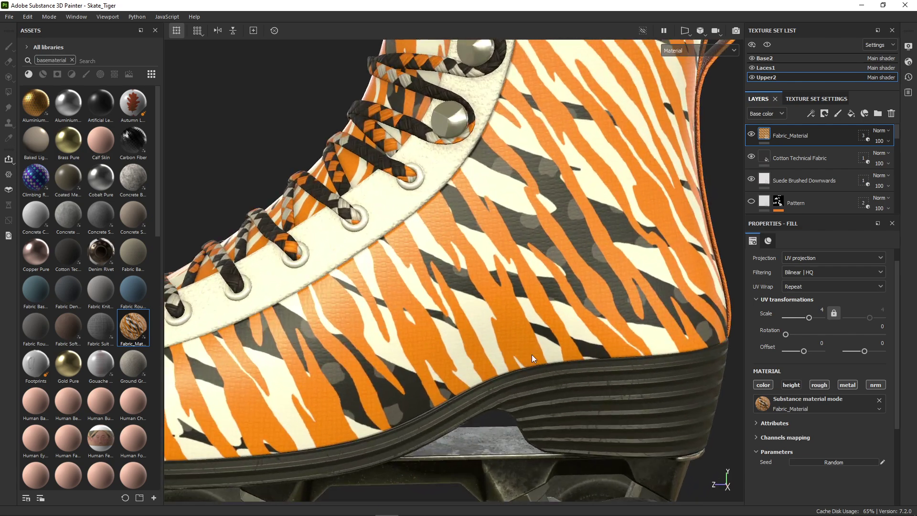
{"action": "left_click_drag", "start_coordinate": [533, 358], "coordinate": [488, 337], "text": "alt"}
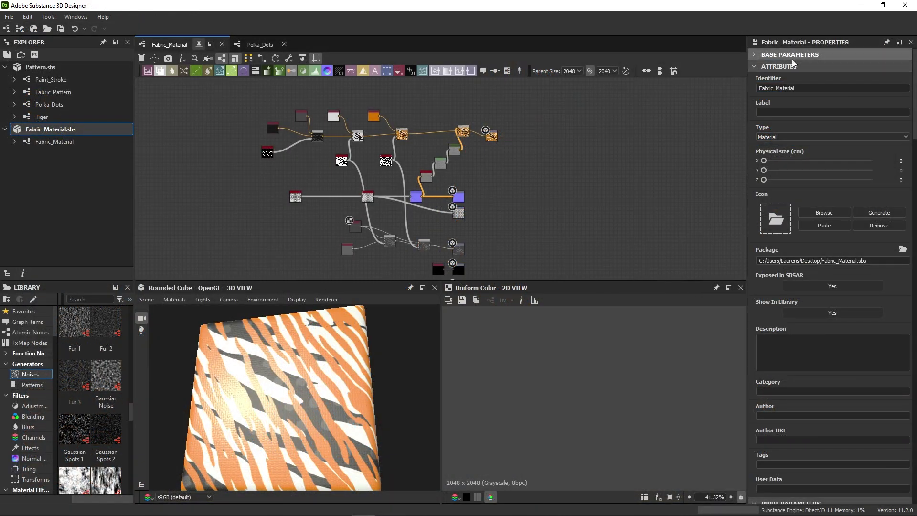
Expose the Output Color of the near-black Uniform Color node as a graph parameter labelled Color 1.
{"action": "left_click", "coordinate": [792, 65]}
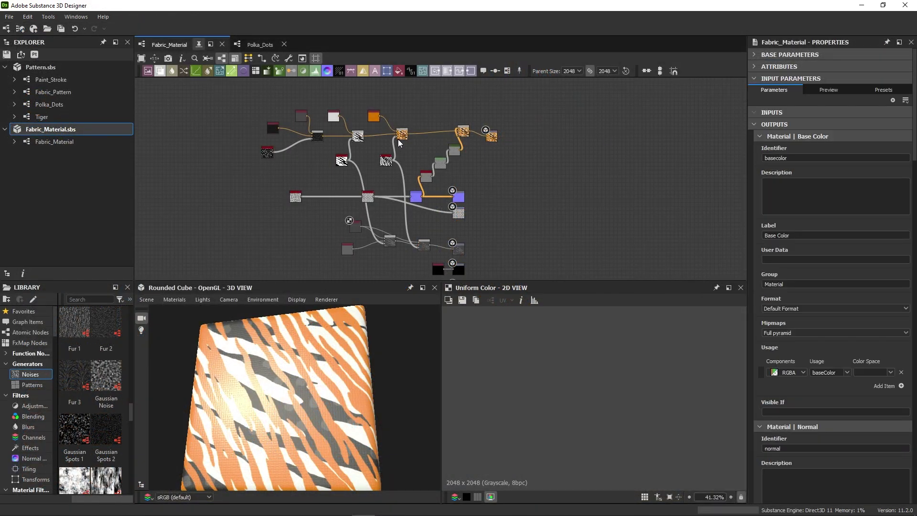
{"action": "scroll", "coordinate": [382, 127], "scroll_direction": "up", "scroll_amount": 4}
{"action": "middle_click_drag", "start_coordinate": [382, 127], "coordinate": [509, 159]}
{"action": "scroll", "coordinate": [334, 186], "scroll_direction": "up", "scroll_amount": 1}
{"action": "left_click", "coordinate": [271, 161]}
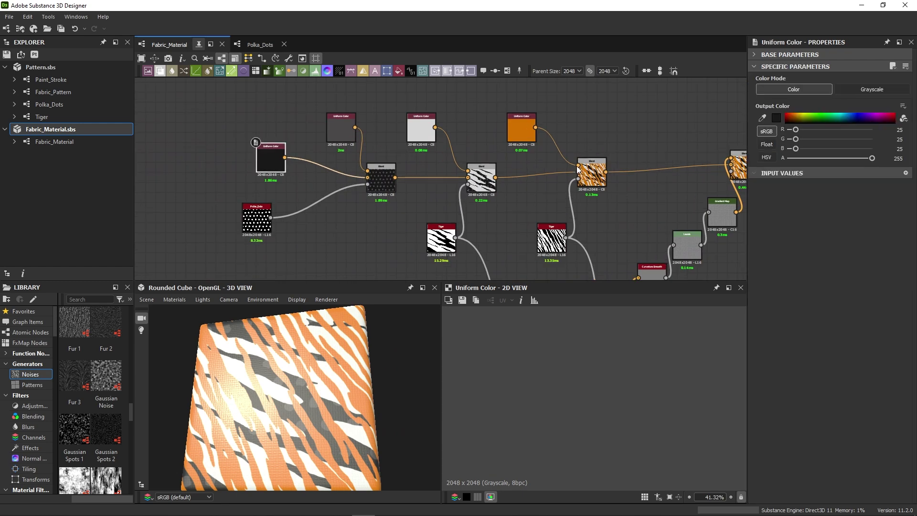
{"action": "left_click", "coordinate": [902, 106]}
{"action": "left_click", "coordinate": [870, 123]}
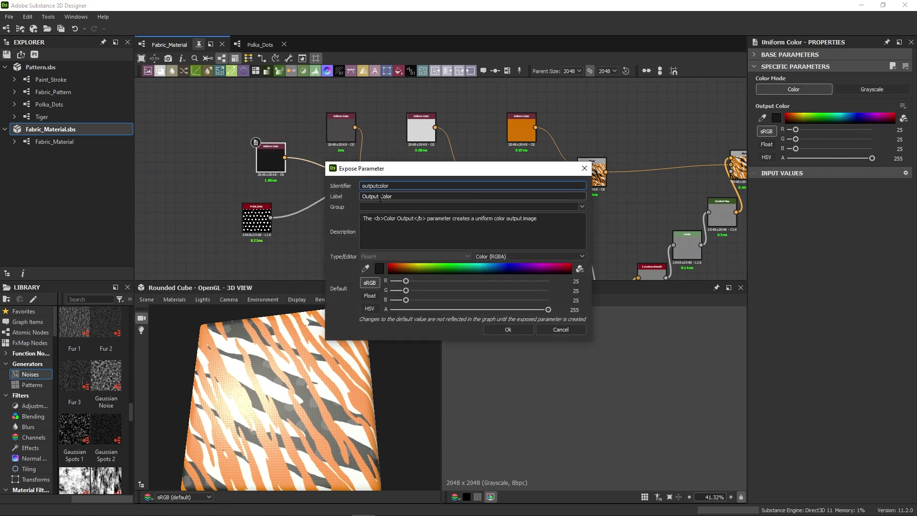
{"action": "left_click", "coordinate": [508, 329]}
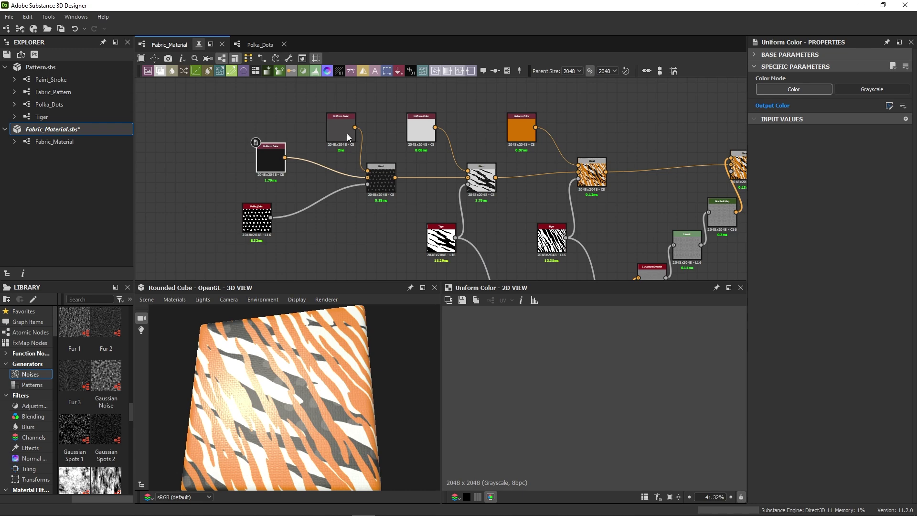
Expose the Output Color of the dark grey Uniform Color node as a graph parameter labelled Color 2.
{"action": "left_click", "coordinate": [341, 128]}
{"action": "left_click", "coordinate": [903, 106]}
{"action": "left_click", "coordinate": [871, 124]}
{"action": "type", "text": "col"}
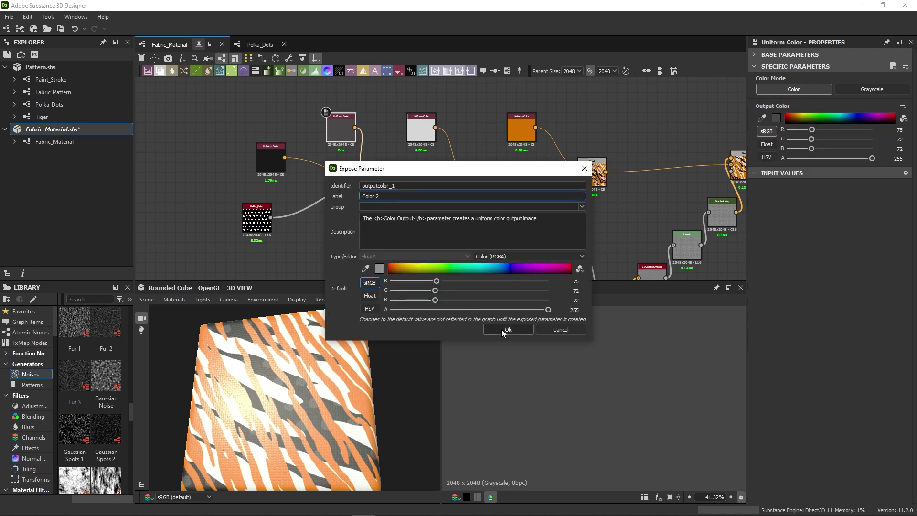
{"action": "left_click", "coordinate": [508, 329]}
Expose the Output Color of the light grey Uniform Color node as a graph parameter labelled Color 3.
{"action": "left_click", "coordinate": [422, 128]}
{"action": "left_click", "coordinate": [903, 106]}
{"action": "left_click", "coordinate": [870, 123]}
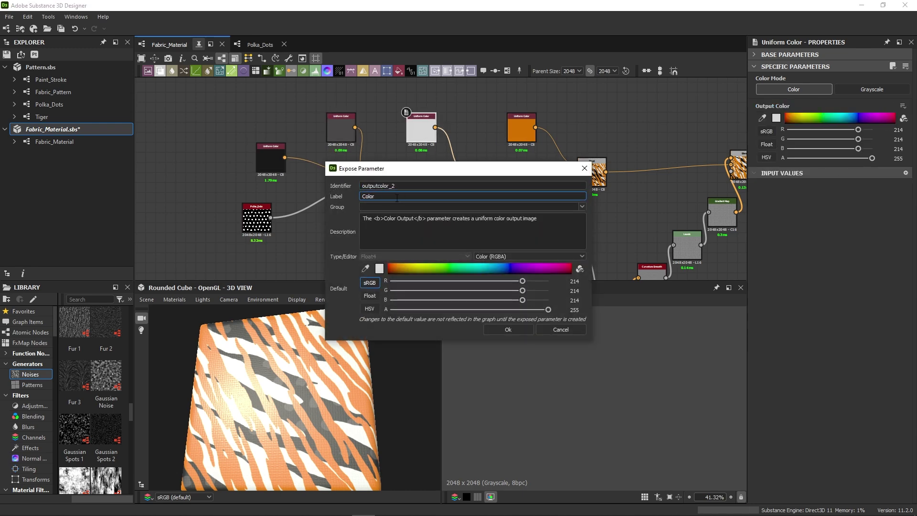
{"action": "left_click", "coordinate": [508, 329]}
Expose the Output Color of the orange Uniform Color node as a graph parameter labelled Color 4.
{"action": "left_click", "coordinate": [521, 128]}
{"action": "left_click", "coordinate": [902, 105]}
{"action": "left_click", "coordinate": [870, 123]}
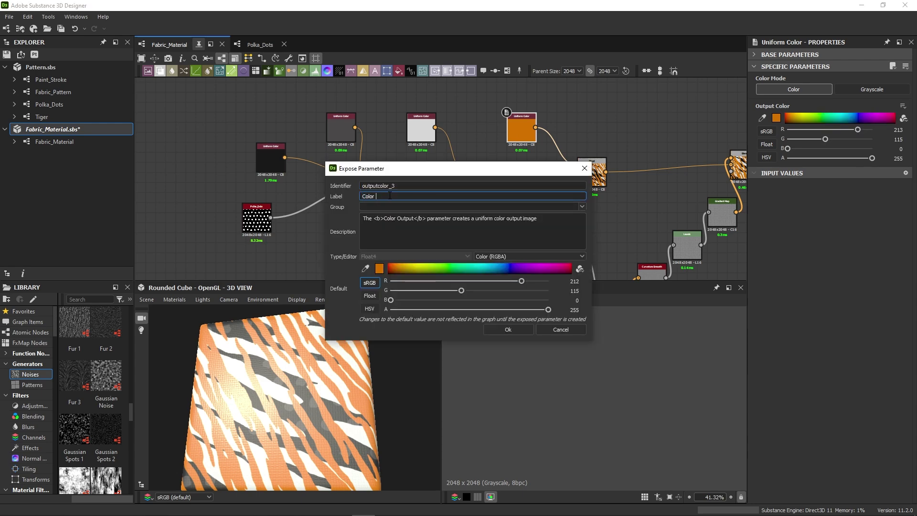
{"action": "left_click", "coordinate": [508, 329]}
Resend the updated Fabric_Material.sbs package to Substance 3D Painter.
{"action": "scroll", "coordinate": [454, 166], "scroll_direction": "down", "scroll_amount": 3}
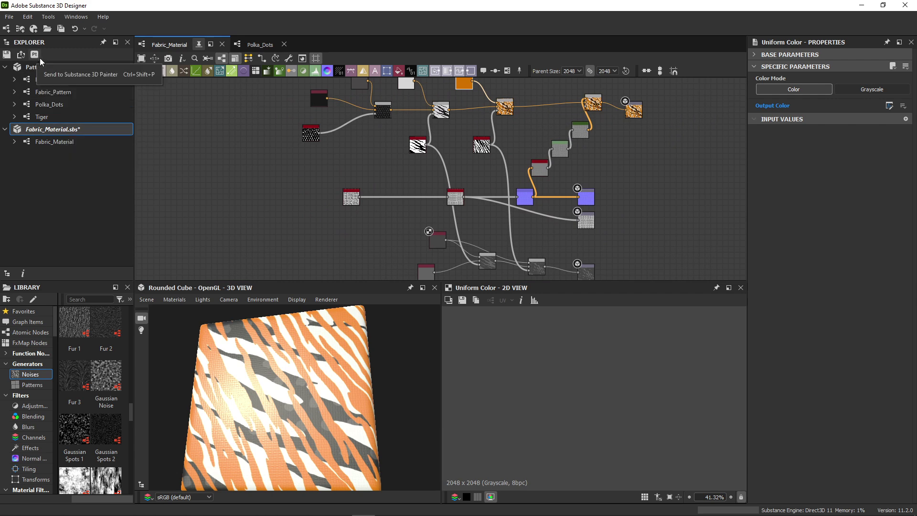
{"action": "left_click", "coordinate": [22, 55]}
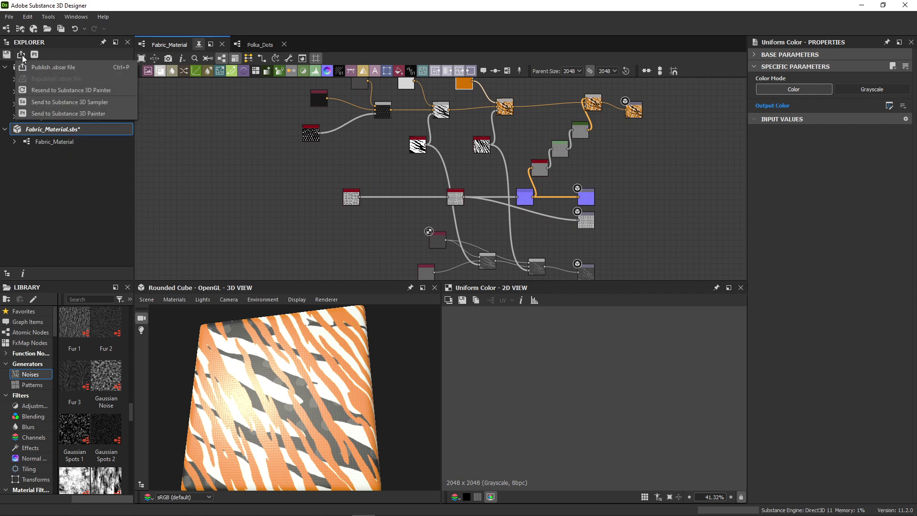
{"action": "left_click", "coordinate": [69, 91]}
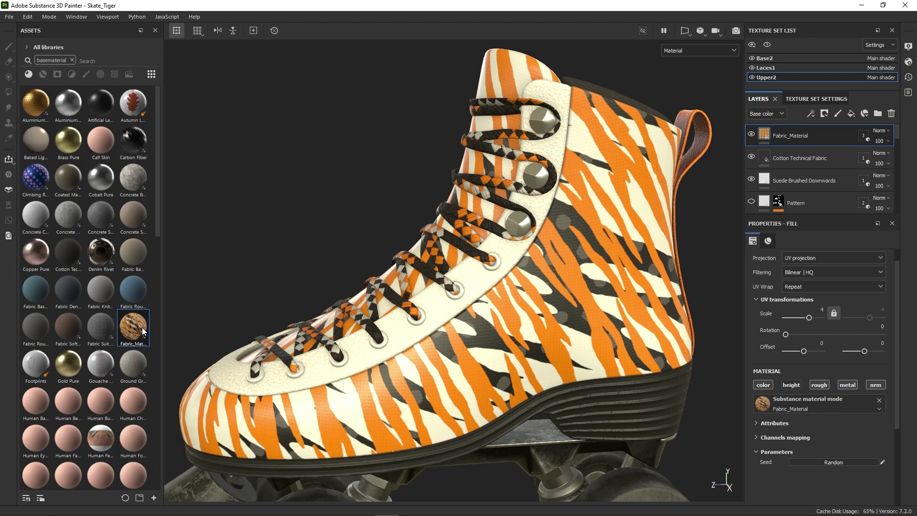
Replace the Fabric_Material fill layer's material with the updated Fabric_Material and disable its height channel.
{"action": "left_click_drag", "start_coordinate": [137, 335], "coordinate": [818, 406]}
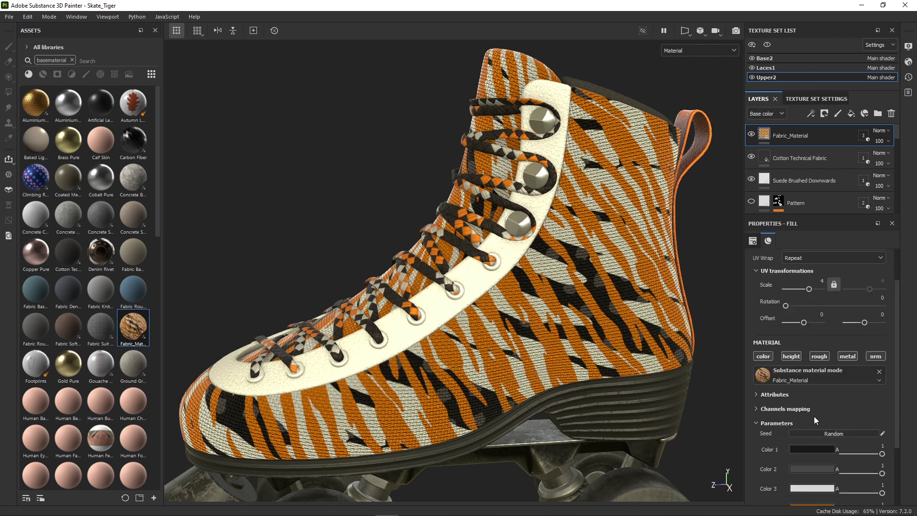
{"action": "scroll", "coordinate": [815, 416], "scroll_direction": "down", "scroll_amount": 3}
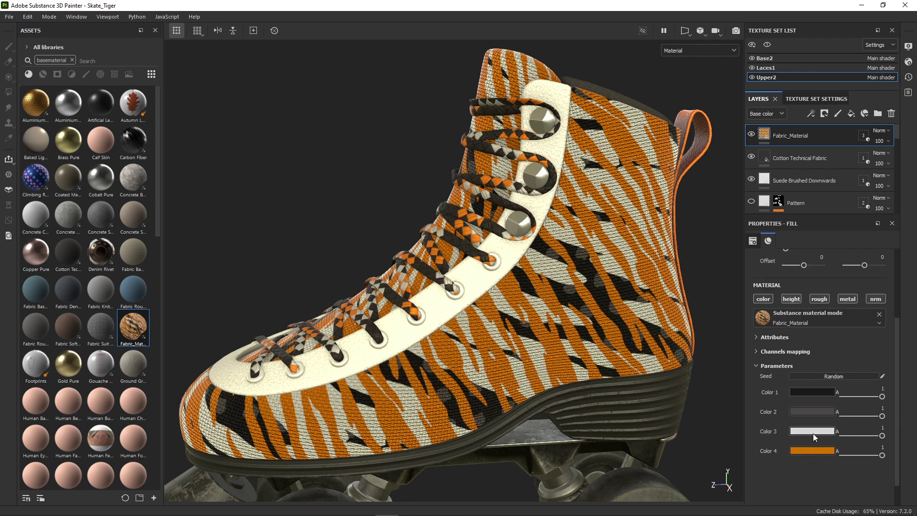
{"action": "left_click", "coordinate": [792, 299]}
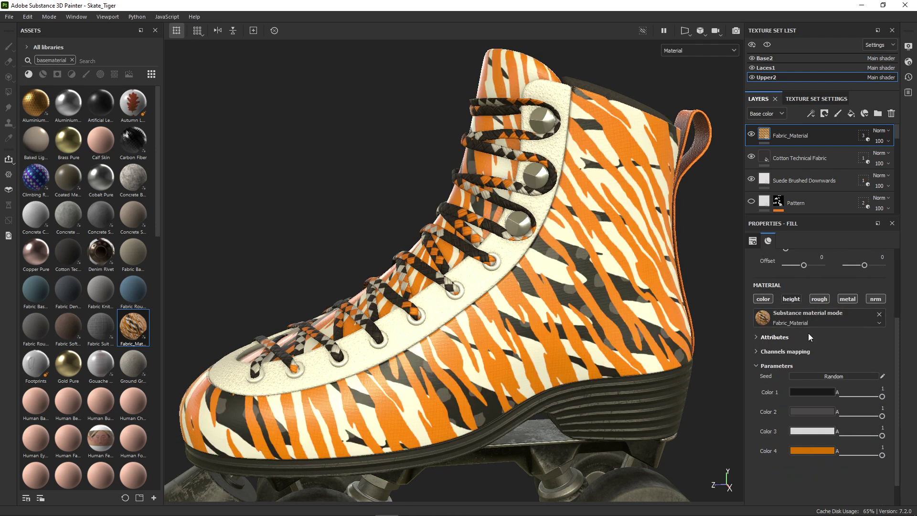
Try out the exposed colors on the skate by making Color 1 orange, Color 4 black and recoloring Color 2.
{"action": "left_click", "coordinate": [811, 393]}
{"action": "left_click", "coordinate": [841, 425]}
{"action": "left_click", "coordinate": [818, 453]}
{"action": "left_click_drag", "start_coordinate": [814, 416], "coordinate": [810, 480]}
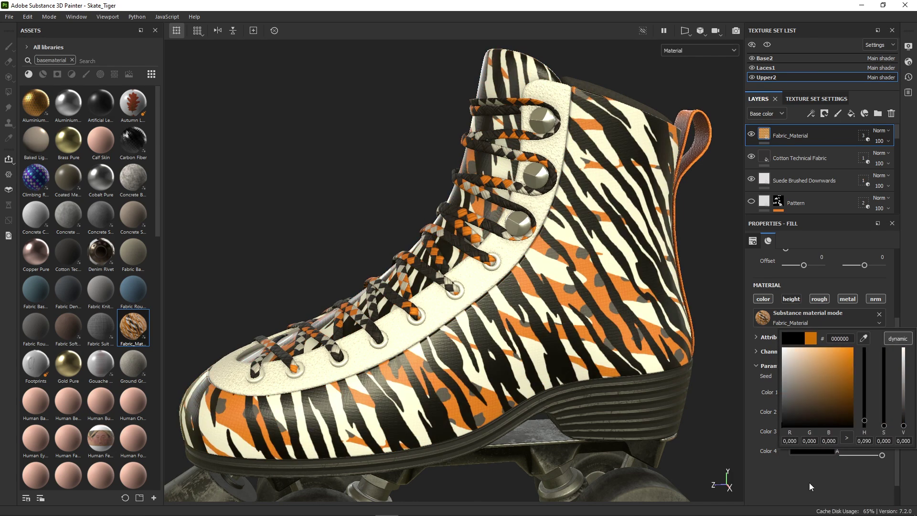
{"action": "left_click", "coordinate": [810, 480]}
{"action": "left_click", "coordinate": [812, 412]}
{"action": "left_click", "coordinate": [849, 346]}
{"action": "left_click", "coordinate": [864, 379]}
{"action": "left_click", "coordinate": [848, 320]}
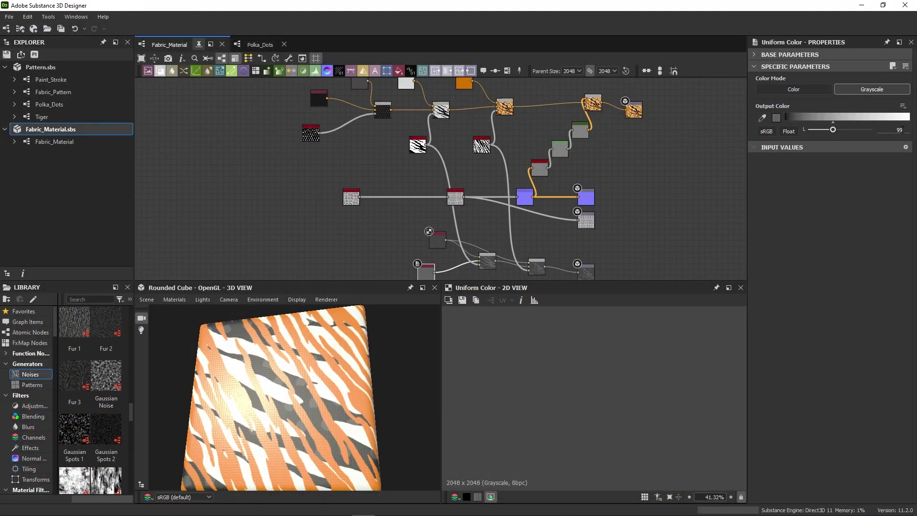
In Substance 3D Designer, expose the grayscale Output Color of the roughness Uniform Color node with the label Roughness.
{"action": "left_click", "coordinate": [903, 106]}
{"action": "left_click", "coordinate": [866, 125]}
{"action": "left_click_drag", "start_coordinate": [396, 210], "coordinate": [341, 211]}
{"action": "type", "text": "Roughness"}
{"action": "left_click", "coordinate": [504, 316]}
Expose the Intensity of the Normal node as a graph parameter labelled Normal Intensity.
{"action": "left_click", "coordinate": [582, 195]}
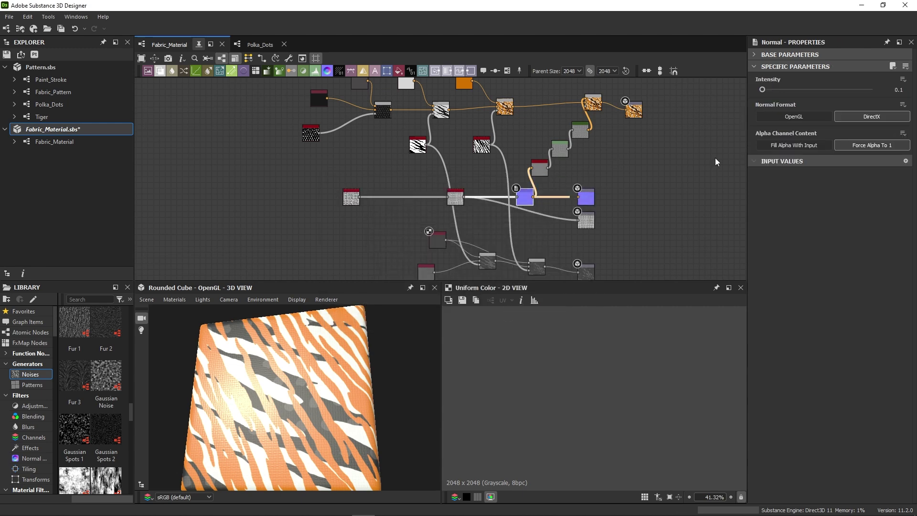
{"action": "left_click", "coordinate": [903, 79]}
{"action": "left_click", "coordinate": [865, 99]}
{"action": "left_click", "coordinate": [532, 329]}
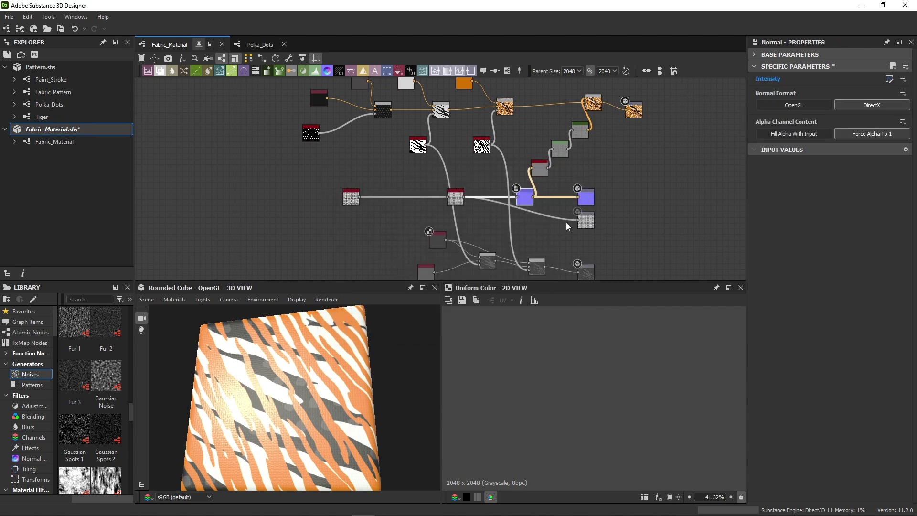
Preview the Fabric_Material graph's input parameters and assign Color 1 to a new group named Color.
{"action": "left_click", "coordinate": [609, 168]}
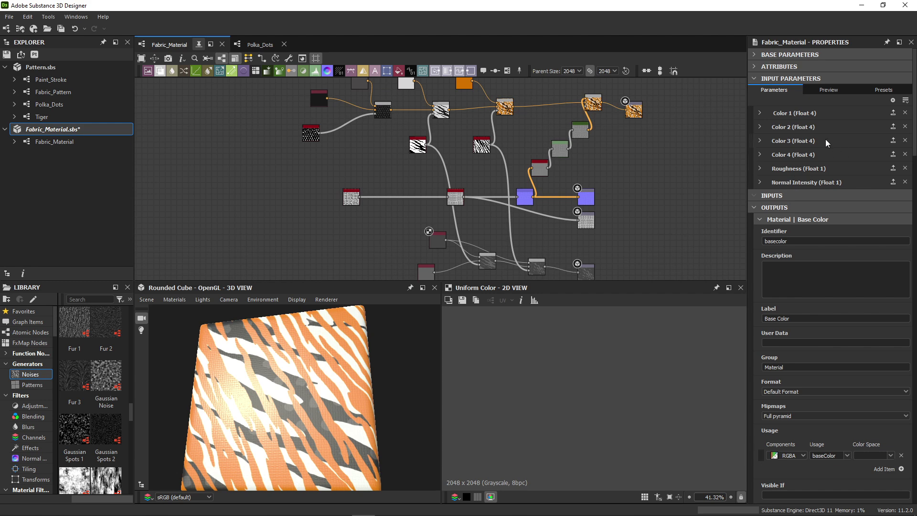
{"action": "left_click", "coordinate": [831, 91]}
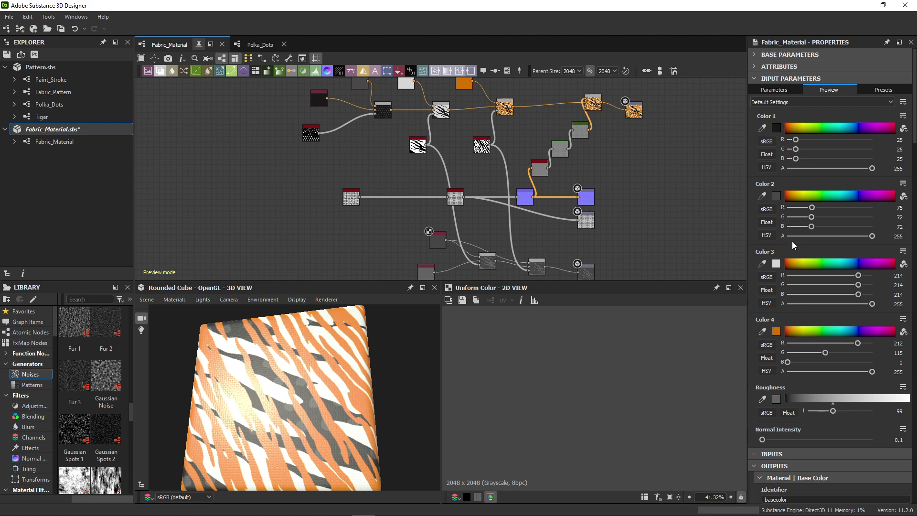
{"action": "left_click", "coordinate": [781, 90]}
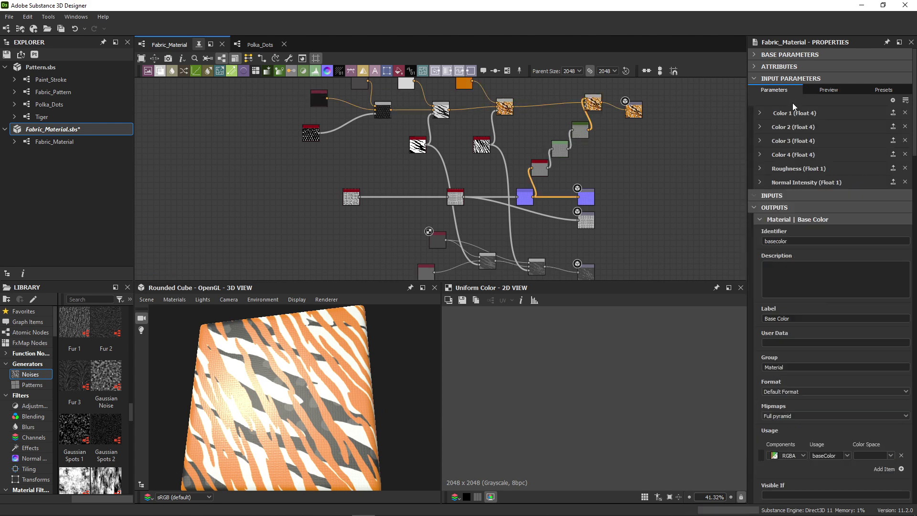
{"action": "left_click", "coordinate": [761, 113]}
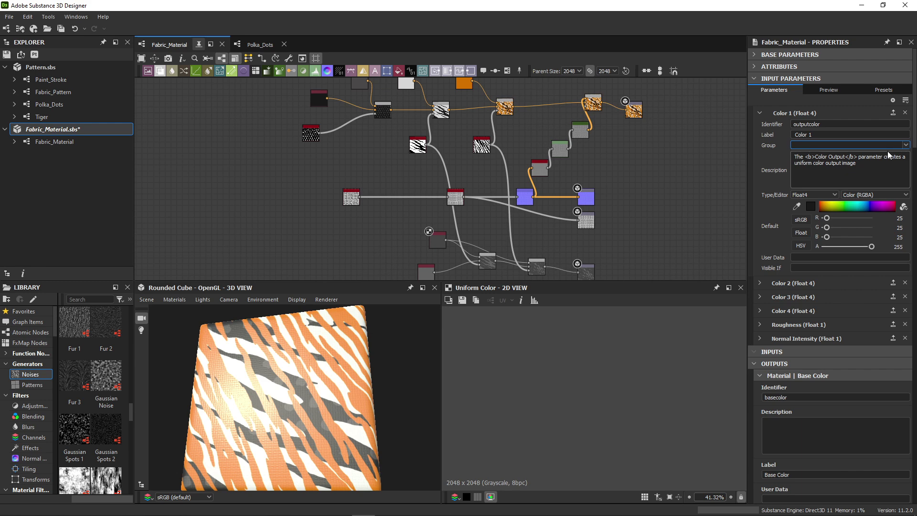
{"action": "type", "text": "Color"}
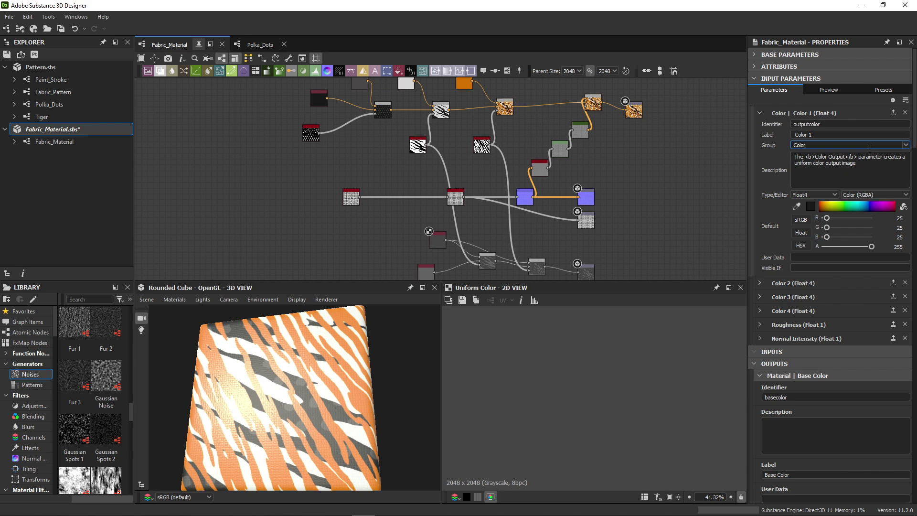
{"action": "left_click", "coordinate": [759, 112]}
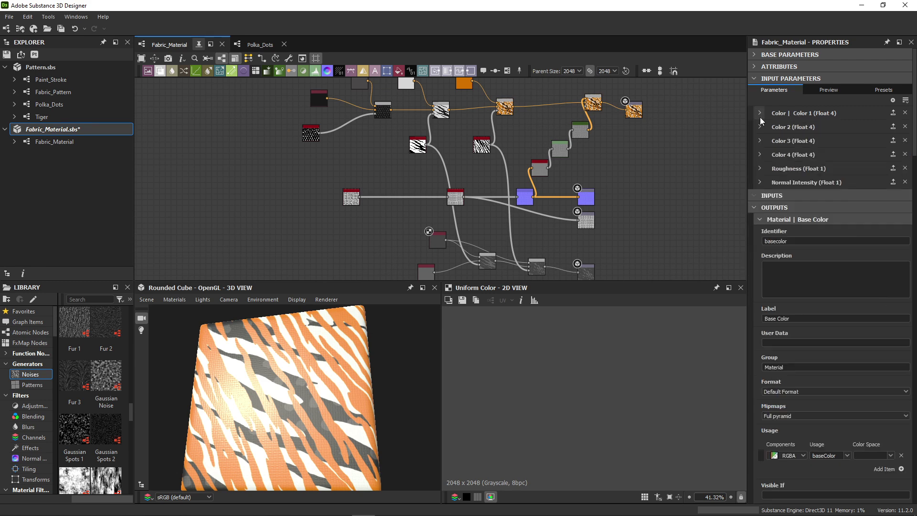
Assign the Color 2 and Color 3 input parameters to the Color group.
{"action": "left_click", "coordinate": [759, 127]}
{"action": "left_click", "coordinate": [906, 159]}
{"action": "left_click", "coordinate": [798, 167]}
{"action": "left_click", "coordinate": [759, 126]}
{"action": "left_click", "coordinate": [759, 140]}
{"action": "left_click", "coordinate": [906, 172]}
{"action": "left_click", "coordinate": [799, 180]}
{"action": "left_click", "coordinate": [760, 140]}
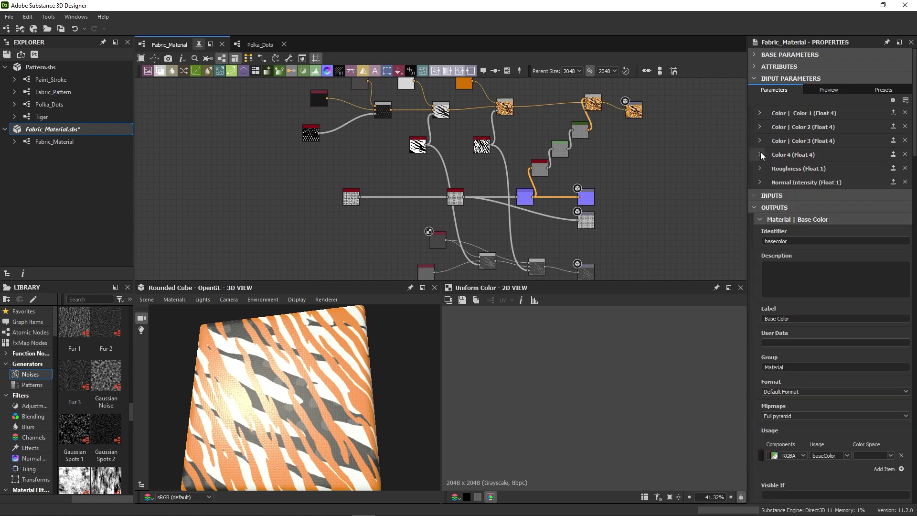
Assign the Color 4 input parameter to the Color group and preview the grouped parameters.
{"action": "left_click", "coordinate": [759, 155]}
{"action": "left_click", "coordinate": [906, 186]}
{"action": "left_click", "coordinate": [798, 195]}
{"action": "left_click", "coordinate": [760, 155]}
{"action": "left_click", "coordinate": [829, 92]}
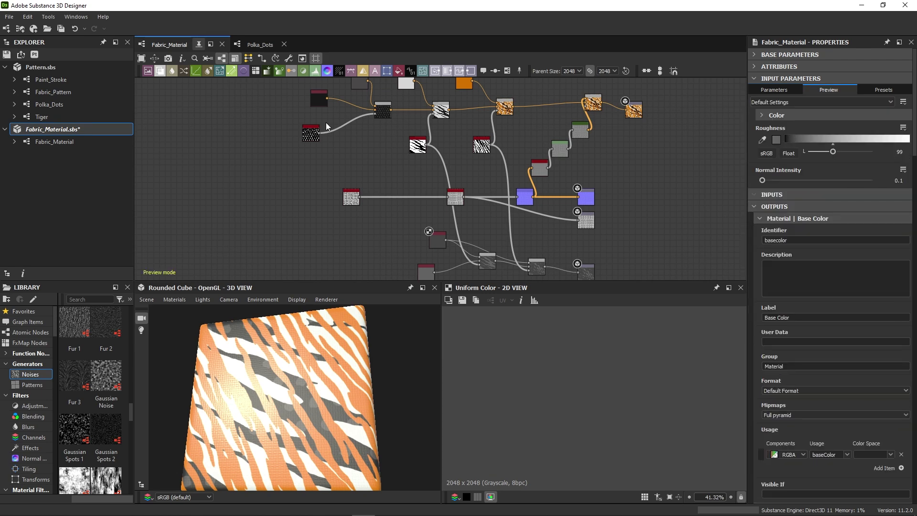
Resend the package to Substance 3D Painter and set the Fabric_Material layer's Normal Intensity to 0.4 on the skate.
{"action": "left_click", "coordinate": [22, 56]}
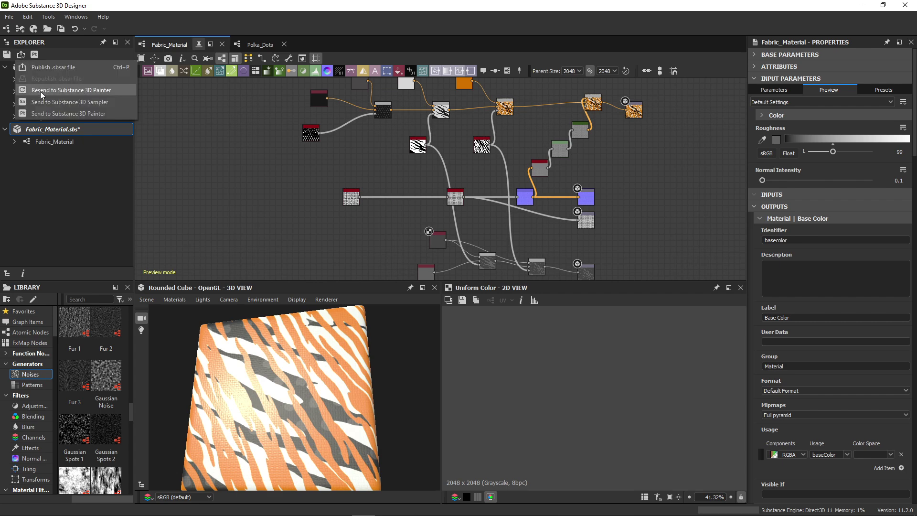
{"action": "left_click", "coordinate": [42, 91]}
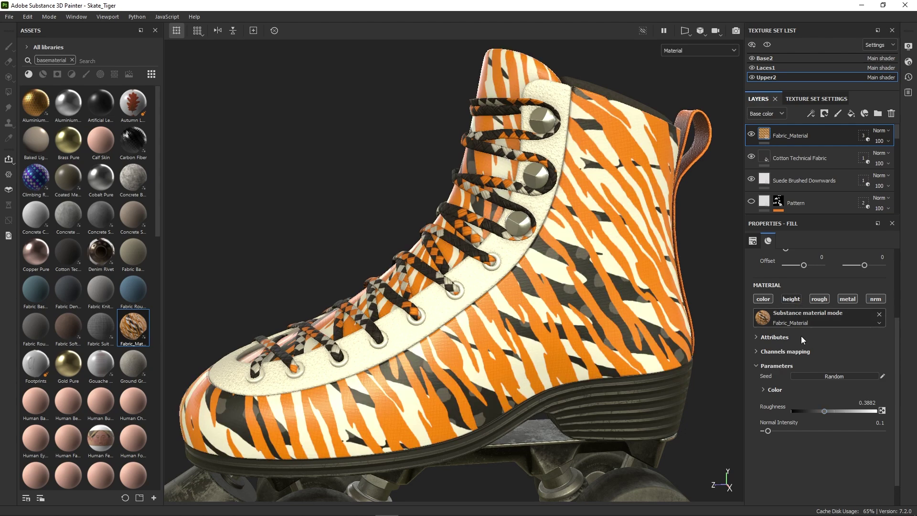
{"action": "mouse_move", "coordinate": [770, 432]}
{"action": "left_mouse_down"}
{"action": "mouse_move", "coordinate": [809, 433]}
{"action": "mouse_move", "coordinate": [782, 436]}
{"action": "left_mouse_up"}
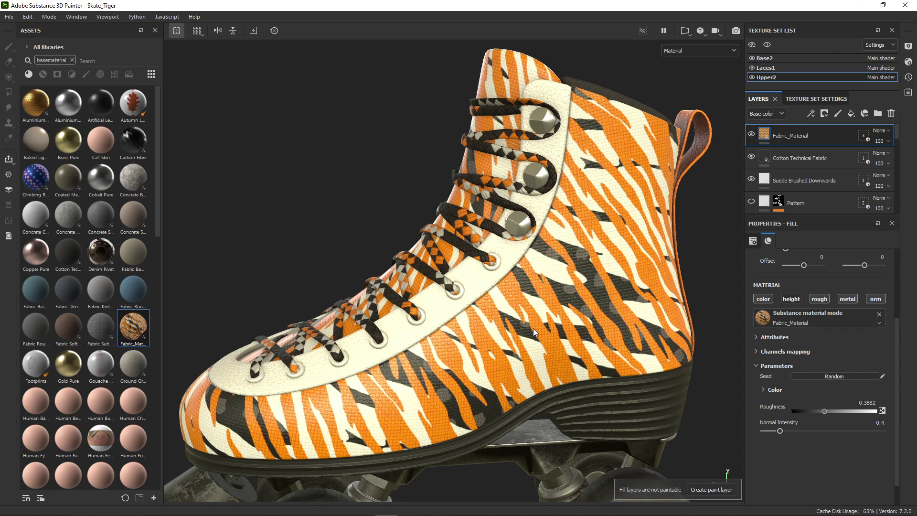
{"action": "left_click_drag", "start_coordinate": [602, 362], "coordinate": [632, 354], "text": "alt"}
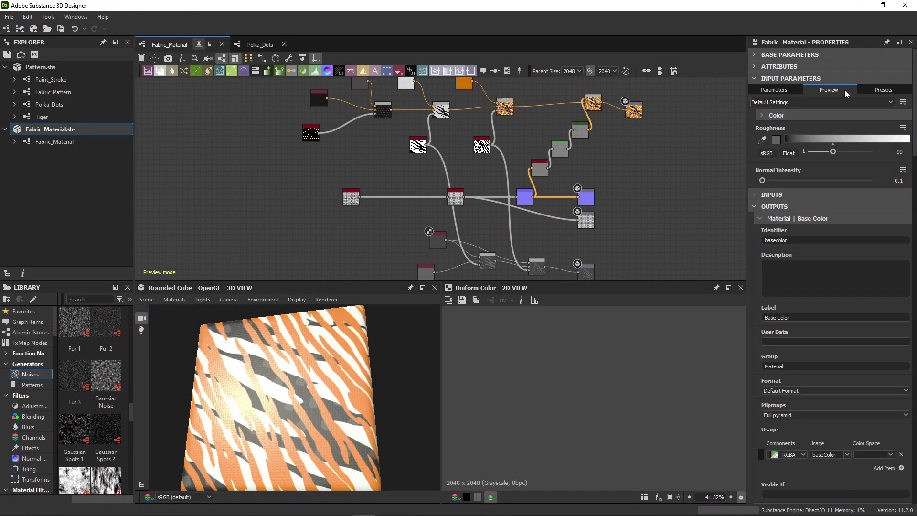
In Substance 3D Designer, start on a new graph preset by setting Color 1 to orange (252, 104, 0).
{"action": "left_click", "coordinate": [883, 91]}
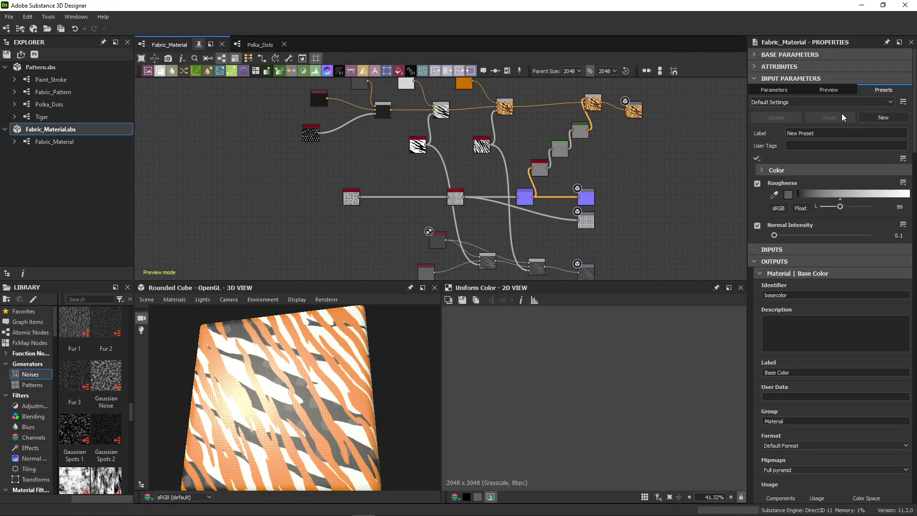
{"action": "left_click", "coordinate": [790, 170]}
{"action": "left_click", "coordinate": [794, 194]}
{"action": "left_click", "coordinate": [519, 278]}
{"action": "left_click", "coordinate": [526, 354]}
{"action": "left_click", "coordinate": [641, 254]}
Set the preset's Color 2 to yellow-orange (255, 158, 0).
{"action": "left_click", "coordinate": [794, 261]}
{"action": "left_click", "coordinate": [525, 339]}
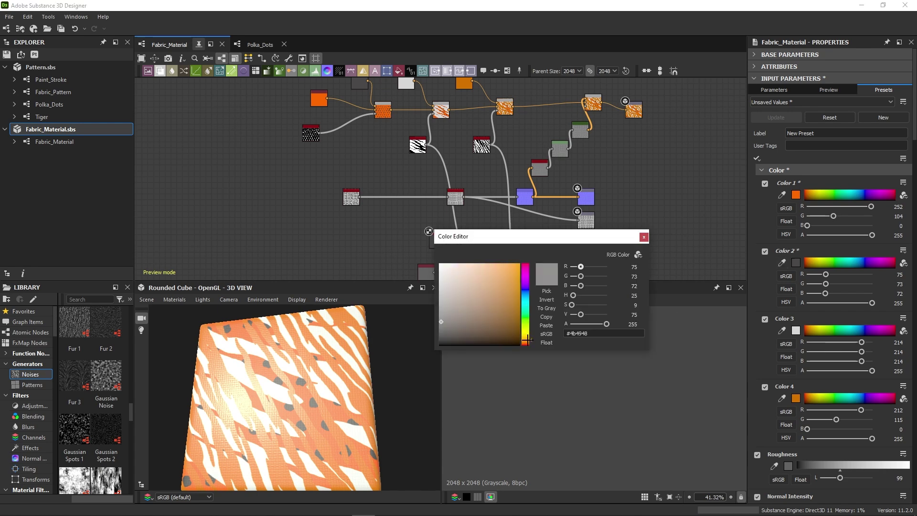
{"action": "left_click", "coordinate": [519, 264]}
{"action": "left_click", "coordinate": [526, 336]}
{"action": "left_click", "coordinate": [642, 237]}
Set Color 4 to black (#000000) and save the values as a new preset labelled Inverted Colors.
{"action": "left_click", "coordinate": [796, 398]}
{"action": "left_click", "coordinate": [517, 329]}
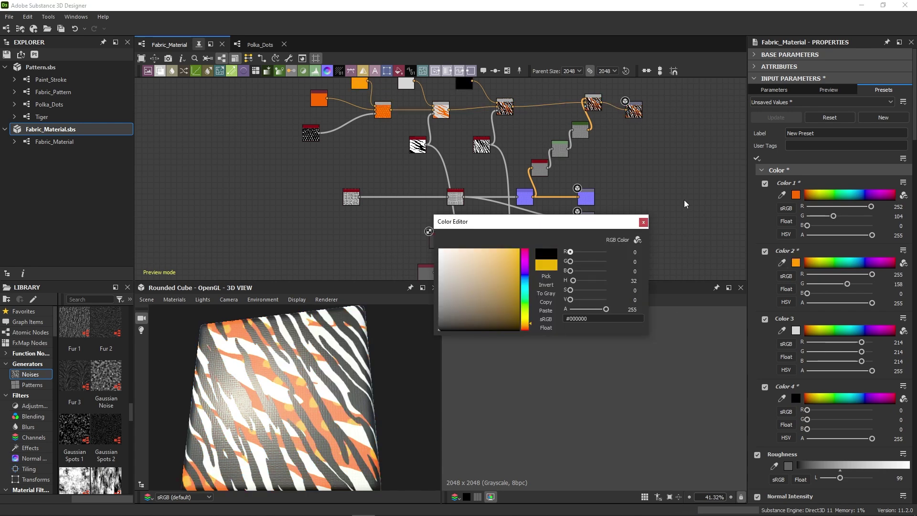
{"action": "left_click", "coordinate": [644, 222]}
{"action": "left_click_drag", "start_coordinate": [822, 133], "coordinate": [763, 133]}
{"action": "type", "text": "Inverted Colors"}
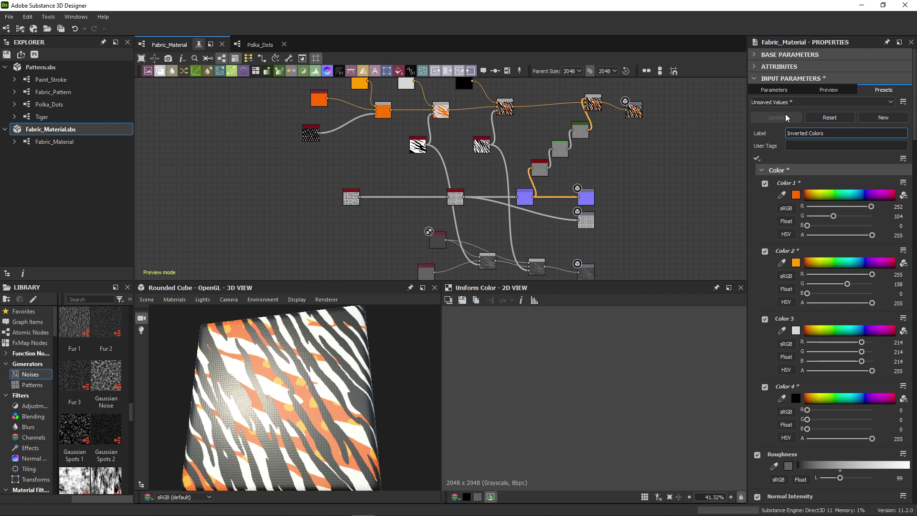
{"action": "left_click", "coordinate": [881, 116]}
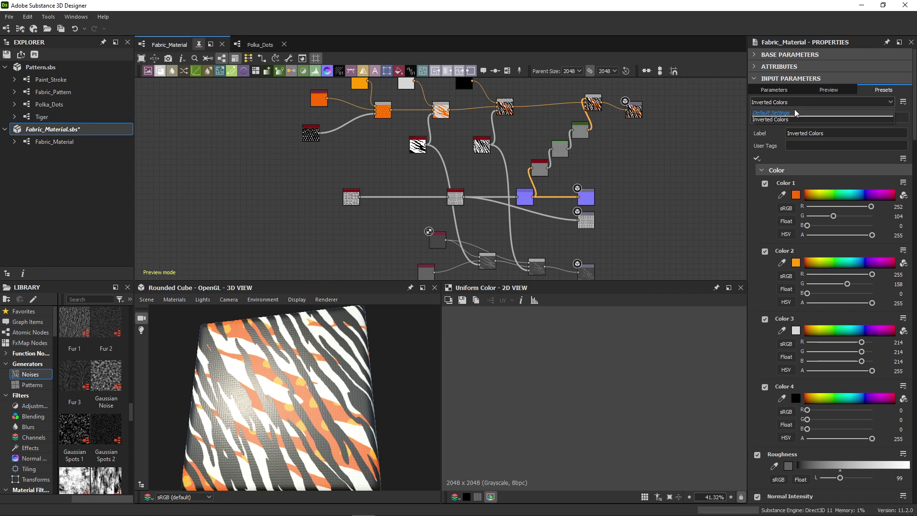
Set Color 1 to blue (0, 33, 189), Color 2 to cyan-blue (0, 137, 191) and Color 4 to magenta (193, 0, 213).
{"action": "left_click", "coordinate": [862, 194]}
{"action": "left_click", "coordinate": [853, 261]}
{"action": "left_click", "coordinate": [879, 395]}
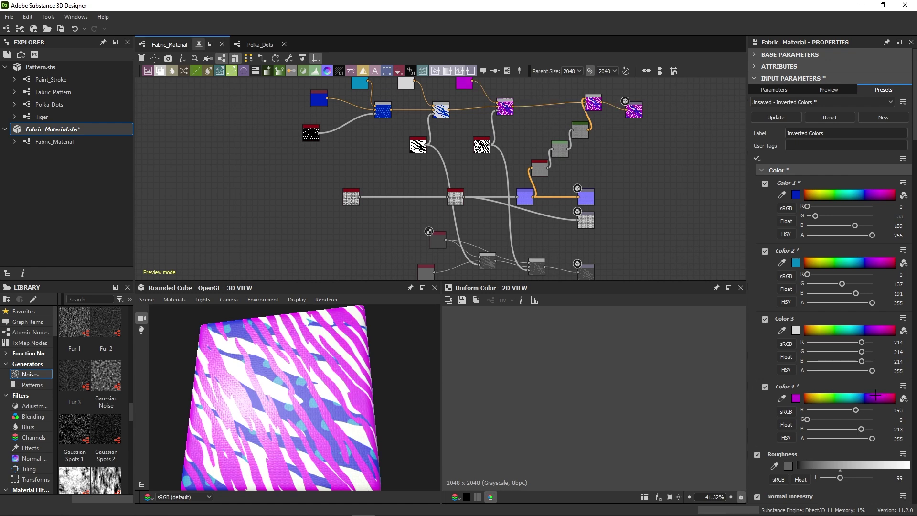
Label the current color values Neon and save them as a new graph preset.
{"action": "left_click_drag", "start_coordinate": [841, 134], "coordinate": [778, 134]}
{"action": "type", "text": "Neon"}
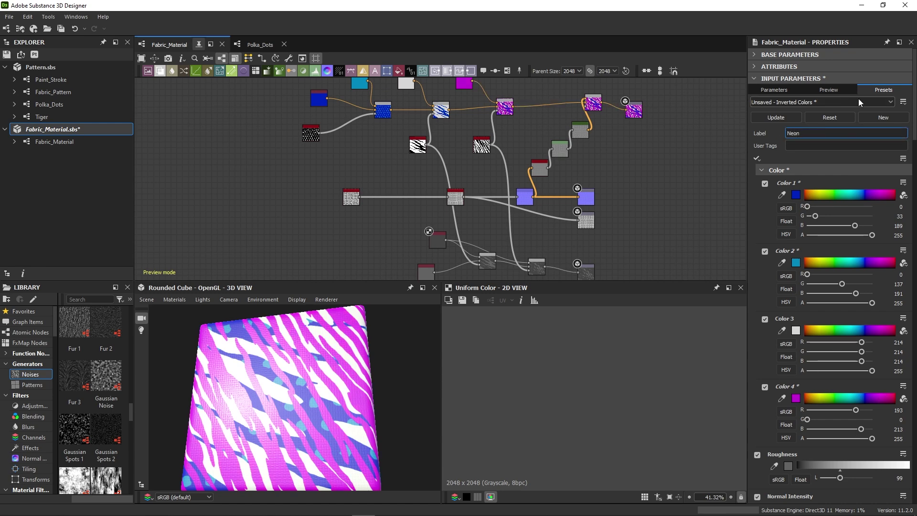
{"action": "left_click", "coordinate": [871, 116]}
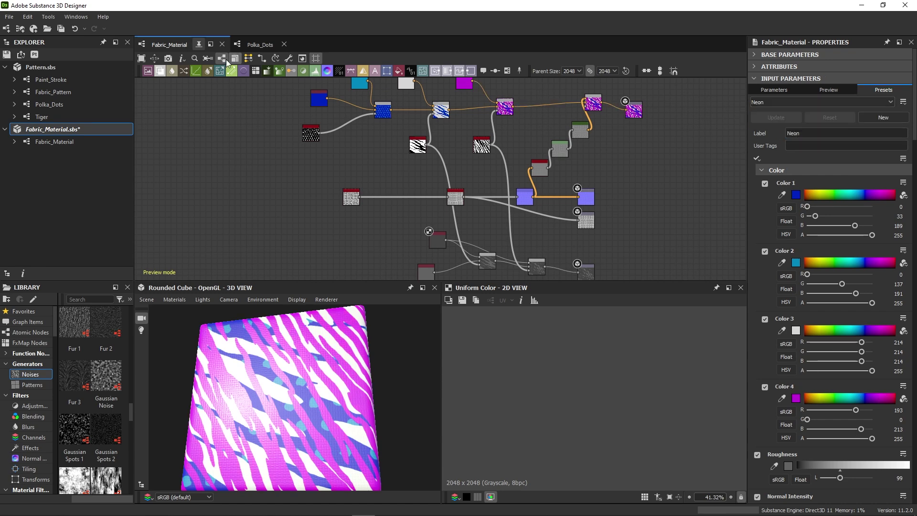
Send the updated package to Substance 3D Painter and replace the fill layer's material with the new Fabric_Material.
{"action": "left_click", "coordinate": [21, 54]}
{"action": "left_click", "coordinate": [29, 88]}
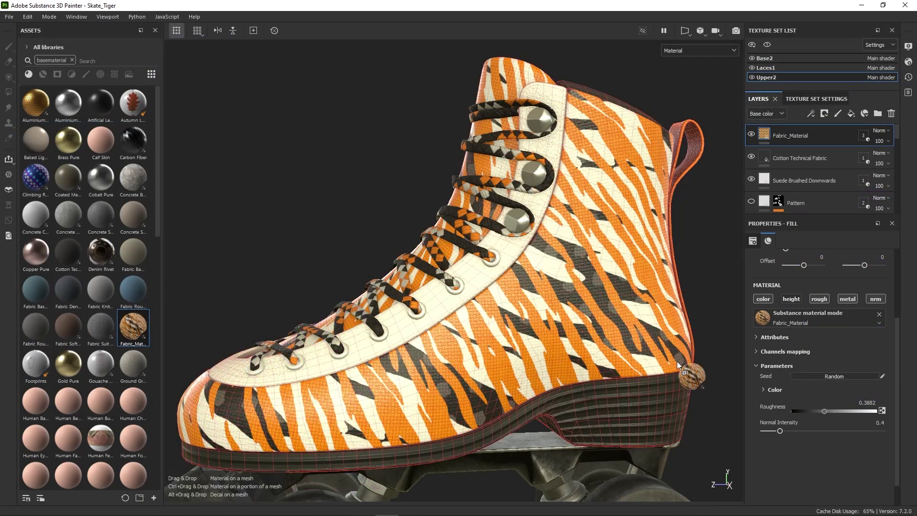
{"action": "left_click_drag", "start_coordinate": [133, 327], "coordinate": [801, 321]}
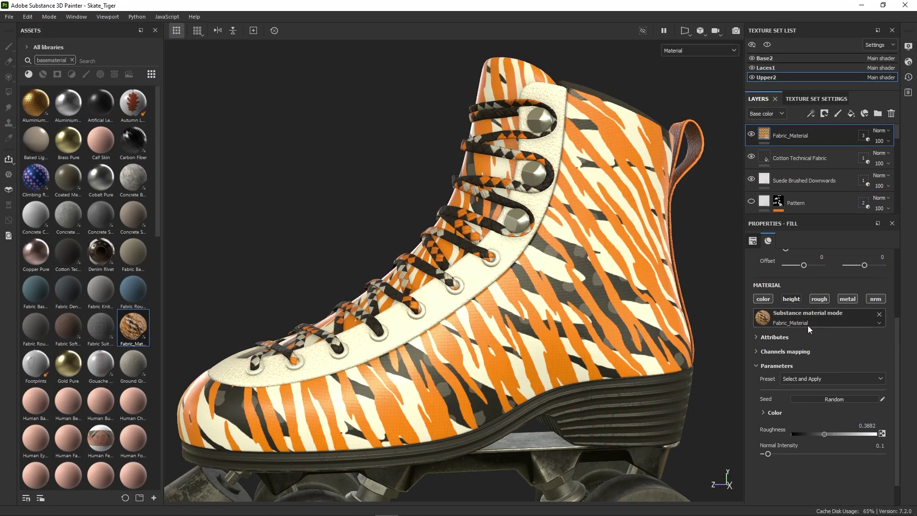
Test the fill layer's material presets by applying Inverted Colors and Neon in turn.
{"action": "left_click", "coordinate": [820, 377]}
{"action": "left_click", "coordinate": [810, 388]}
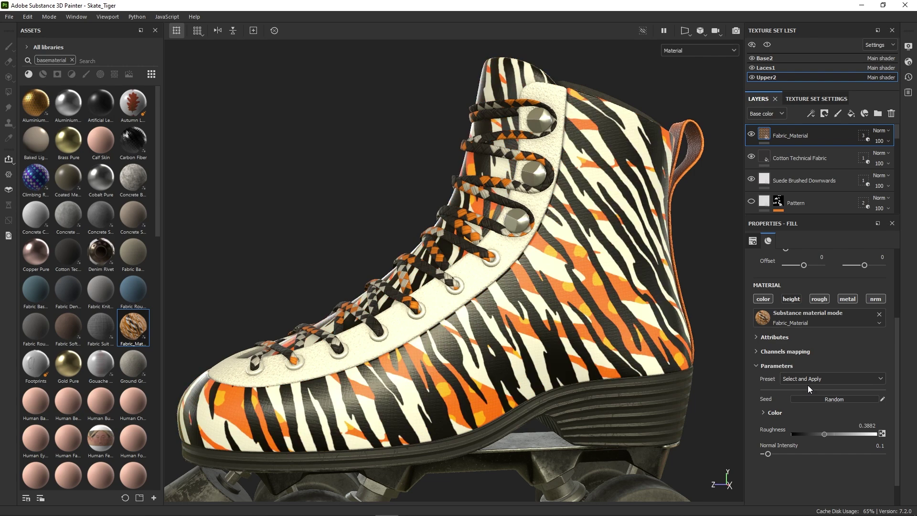
{"action": "left_click", "coordinate": [803, 378]}
{"action": "left_click", "coordinate": [797, 394]}
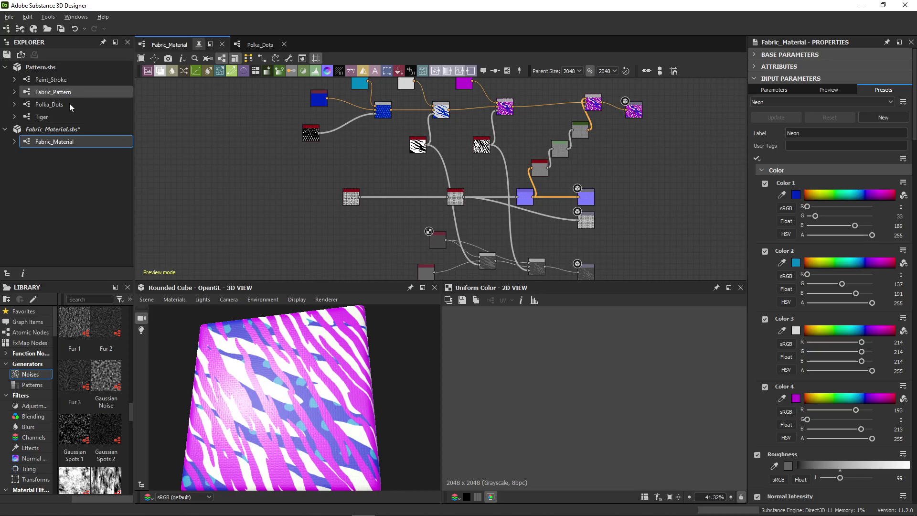
Back in Substance 3D Designer, publish the package as Fabric_Material.sbsar on the Desktop with Auto compression, generating the missing icon.
{"action": "right_click", "coordinate": [42, 128]}
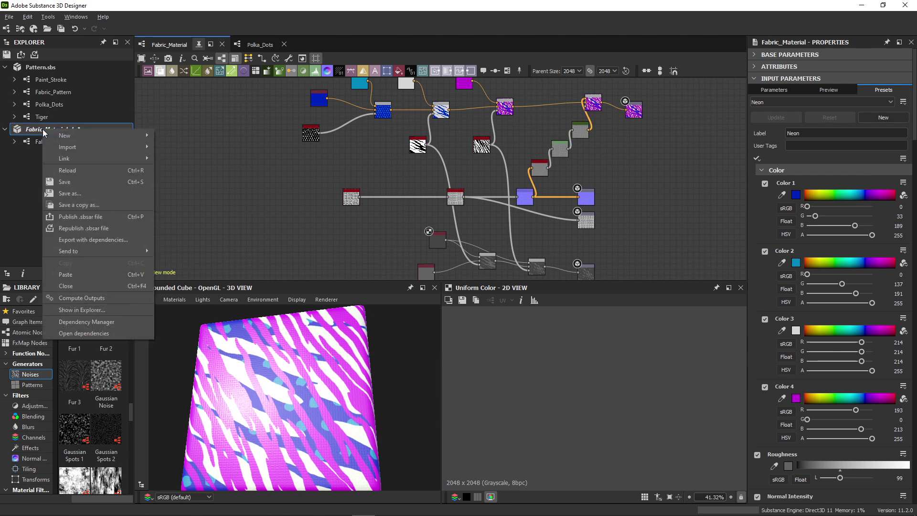
{"action": "left_click", "coordinate": [99, 217]}
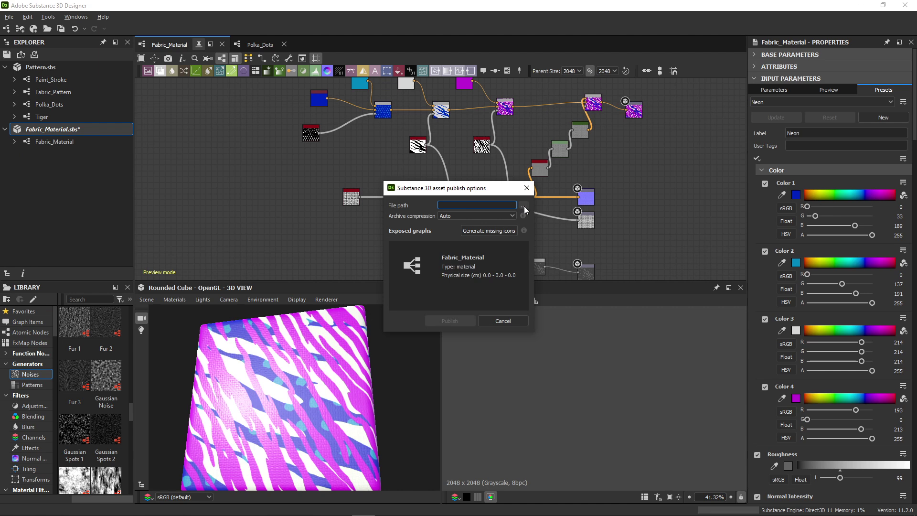
{"action": "left_click", "coordinate": [523, 205]}
{"action": "left_click", "coordinate": [733, 456]}
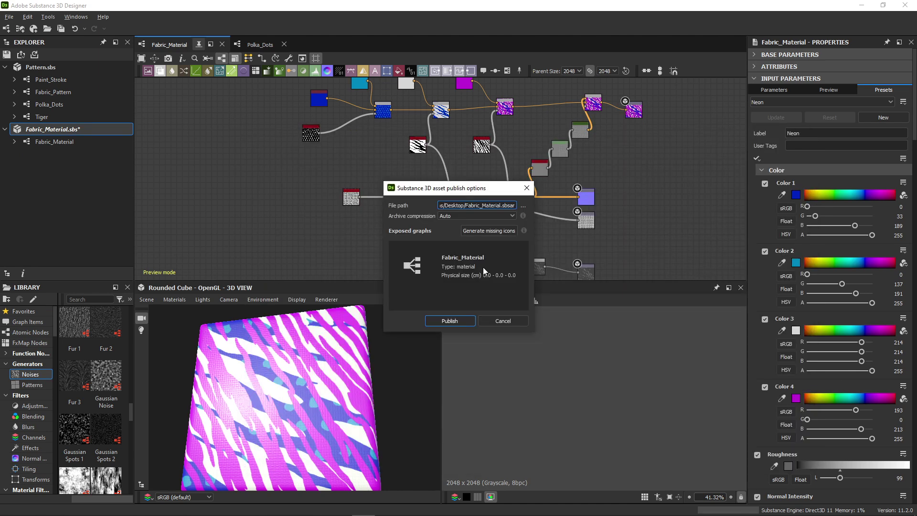
{"action": "left_click", "coordinate": [499, 231]}
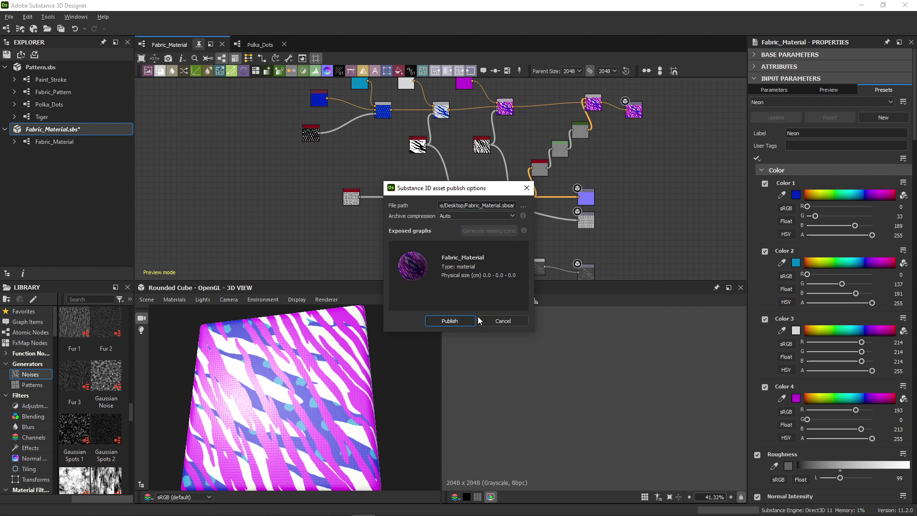
{"action": "left_click", "coordinate": [449, 324]}
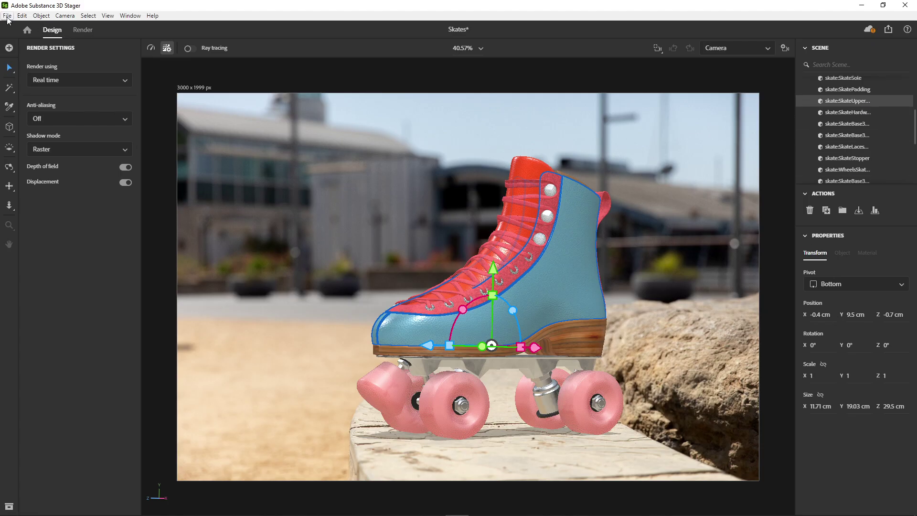
In Substance 3D Stager, import Fabric_Material.sbsar onto the selected skate upper and adjust the material's Repeat value.
{"action": "left_click", "coordinate": [7, 16]}
{"action": "mouse_move", "coordinate": [41, 122]}
{"action": "left_click", "coordinate": [178, 153]}
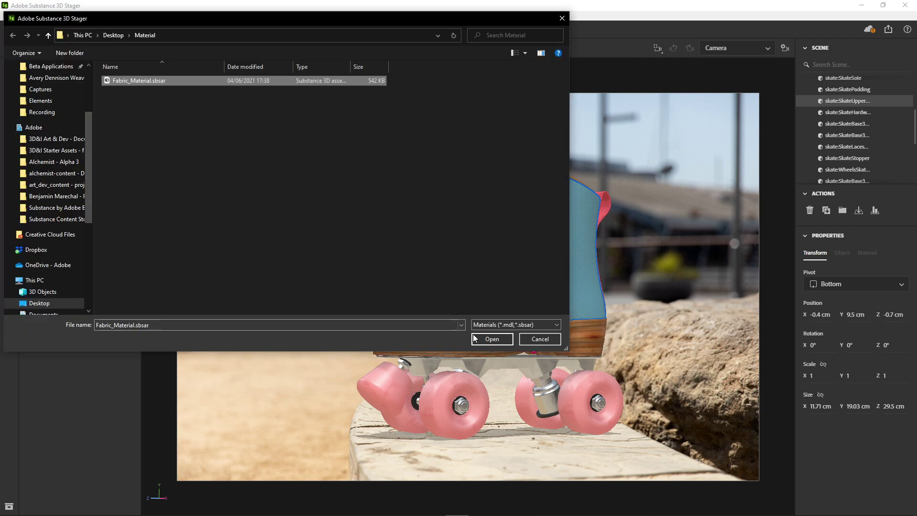
{"action": "left_click", "coordinate": [492, 339]}
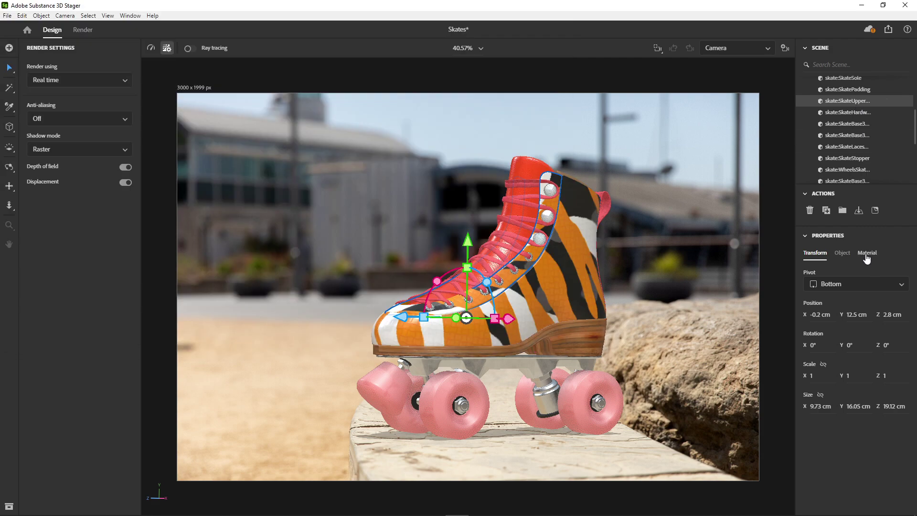
{"action": "left_click", "coordinate": [866, 255]}
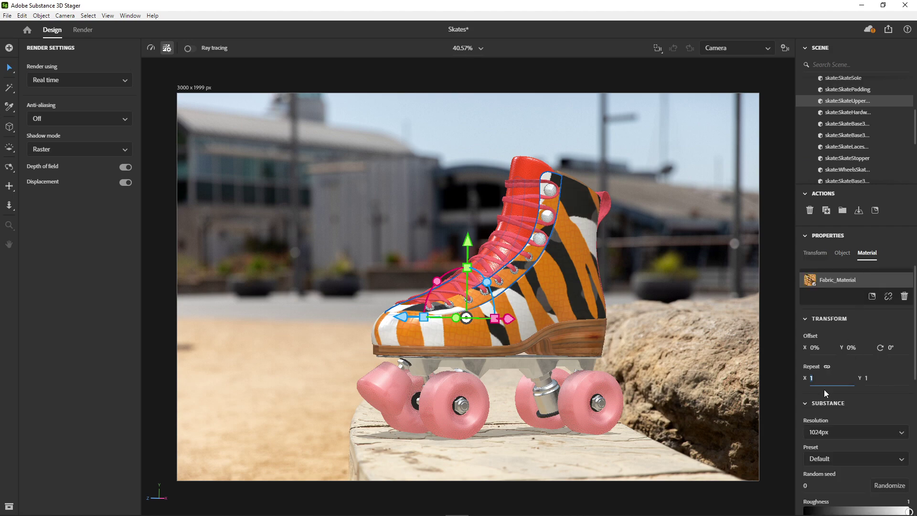
{"action": "key", "text": "Return"}
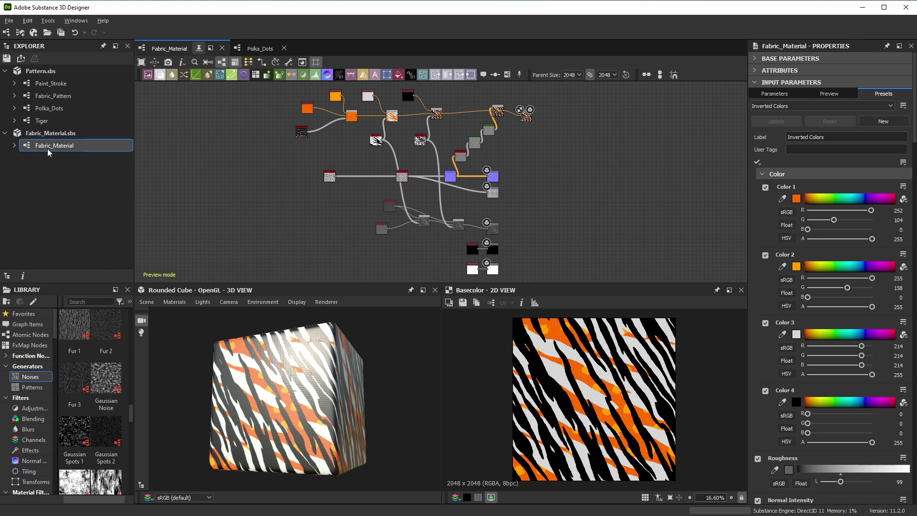
Back in Substance 3D Designer, export all Fabric_Material graph outputs as PNG bitmaps to the Desktop's Export folder.
{"action": "right_click", "coordinate": [63, 150]}
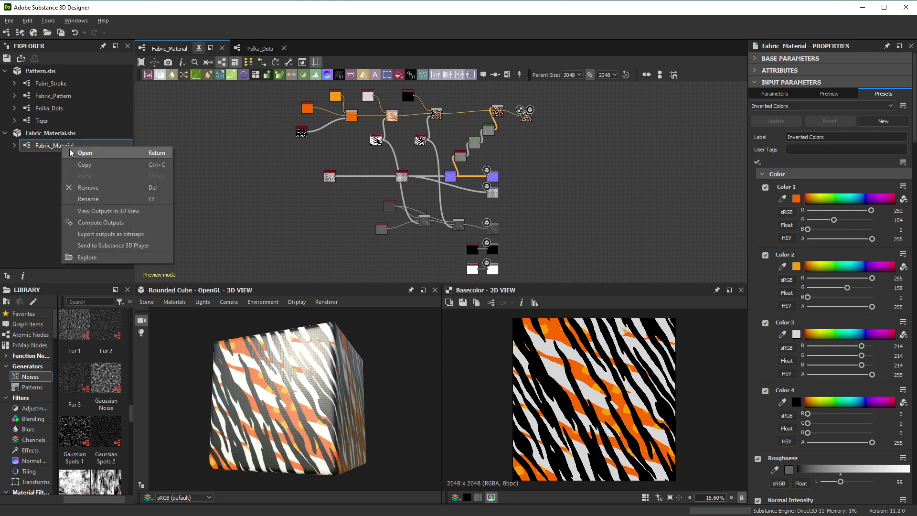
{"action": "left_click", "coordinate": [105, 234]}
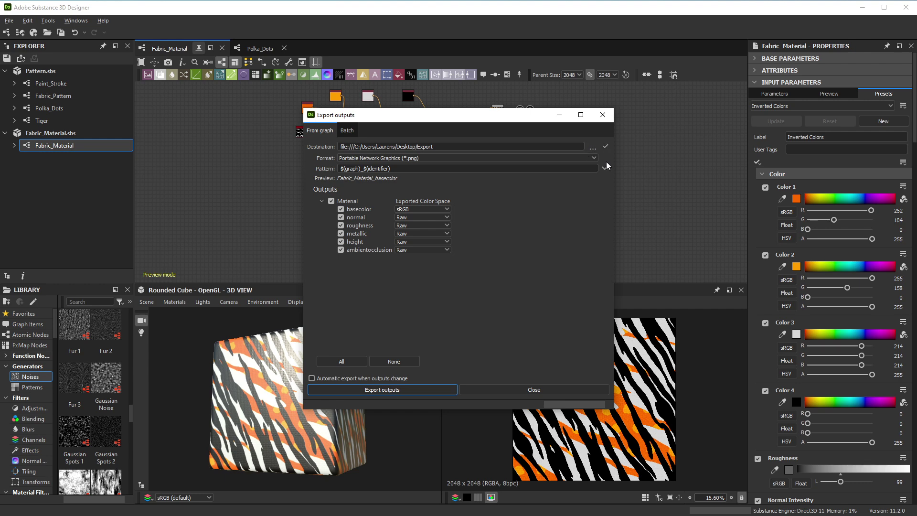
{"action": "left_click", "coordinate": [390, 160]}
{"action": "left_click", "coordinate": [390, 161]}
{"action": "left_click", "coordinate": [420, 390]}
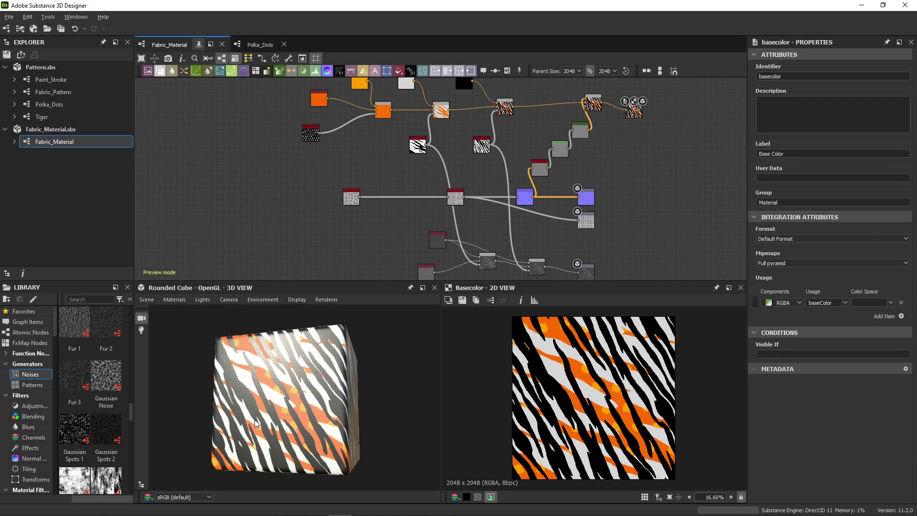
{"action": "mouse_move", "coordinate": [255, 422]}
{"action": "left_mouse_down"}
{"action": "mouse_move", "coordinate": [342, 429]}
{"action": "mouse_move", "coordinate": [320, 452]}
{"action": "mouse_move", "coordinate": [276, 435]}
{"action": "mouse_move", "coordinate": [266, 412]}
{"action": "mouse_move", "coordinate": [253, 417]}
{"action": "left_mouse_up"}
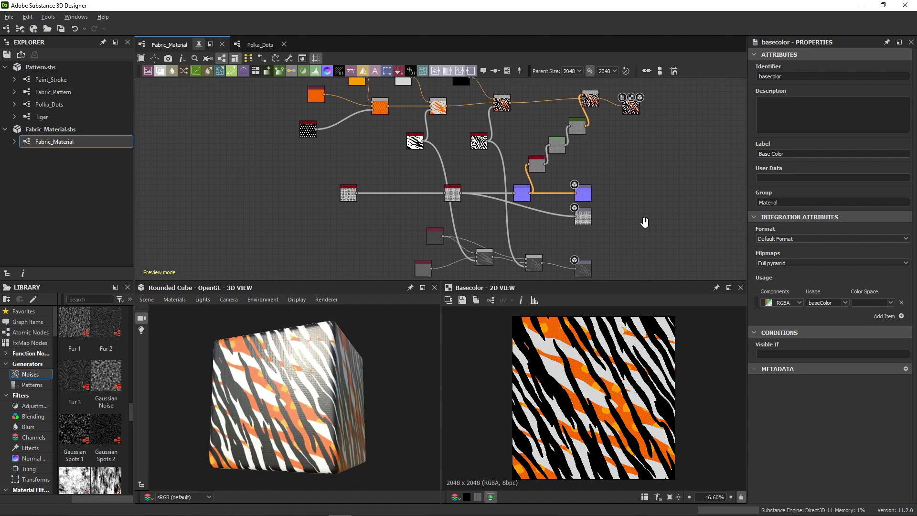
{"action": "scroll", "coordinate": [643, 221], "scroll_direction": "down", "scroll_amount": 3}
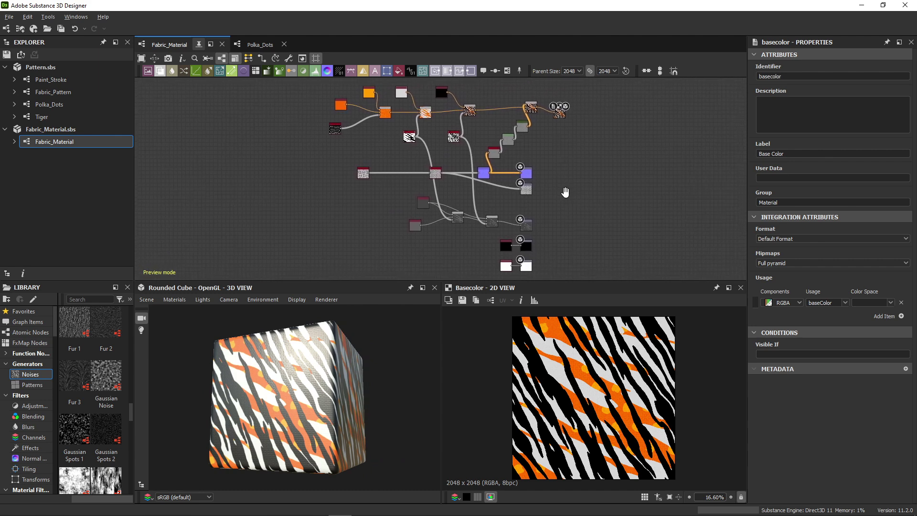